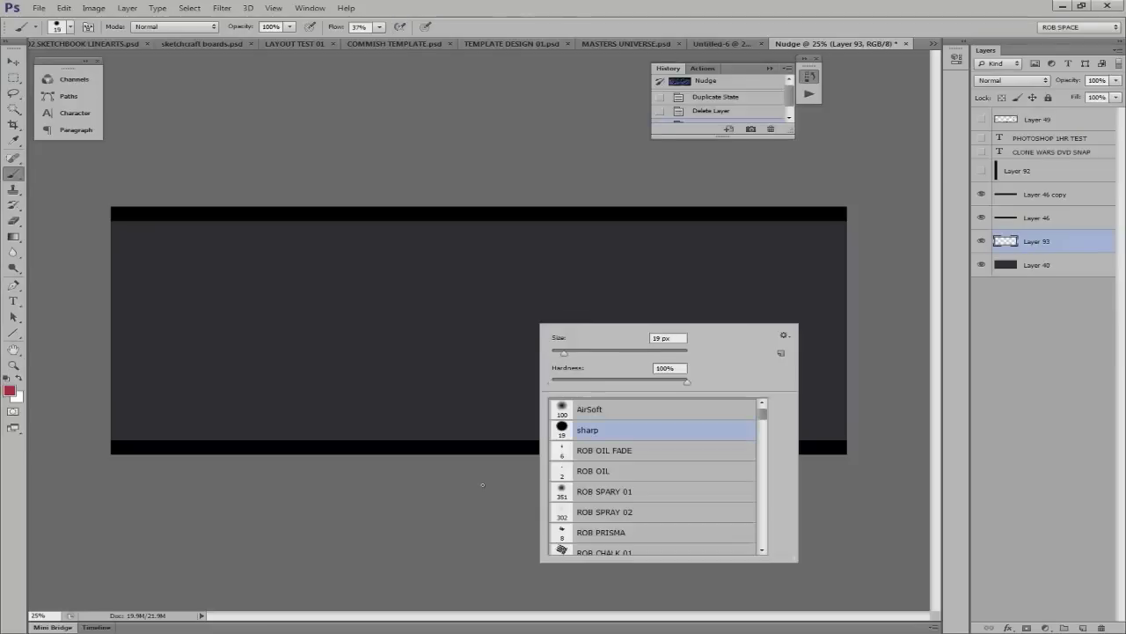
Delete the leftover Layer 49, the two text layers and Layer 92.
{"action": "left_click", "coordinate": [1037, 119]}
{"action": "left_click", "coordinate": [1017, 171], "text": "shift"}
{"action": "left_click_drag", "start_coordinate": [1038, 145], "coordinate": [1100, 627]}
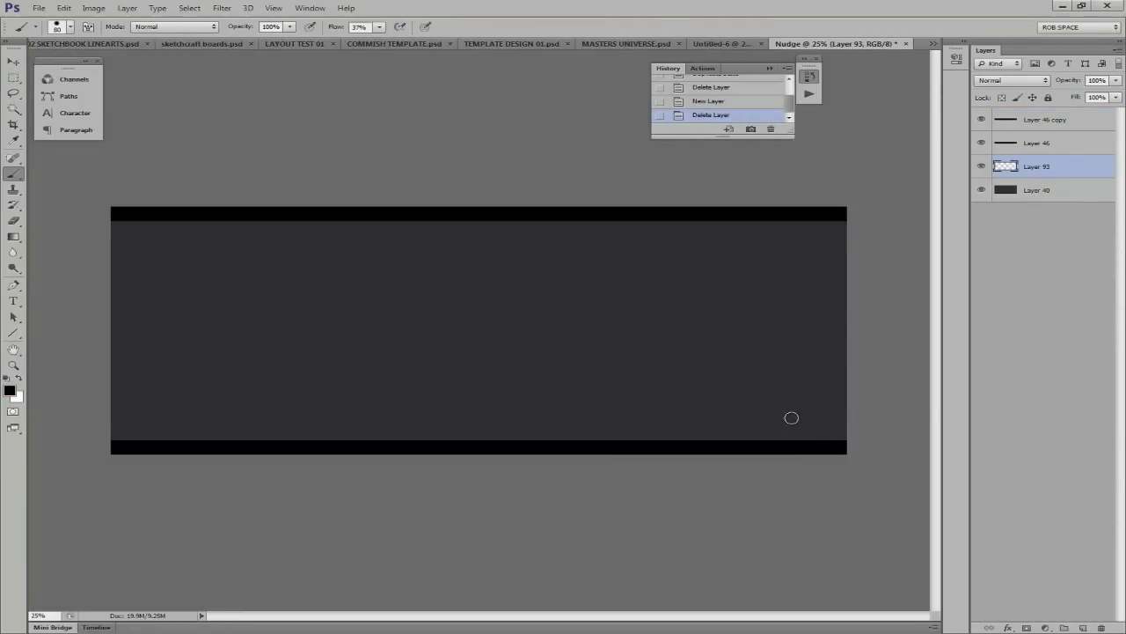
Brush a trial dark ridge stroke across the frame, enlarge the brush, and undo the stroke.
{"action": "mouse_move", "coordinate": [810, 415]}
{"action": "left_mouse_down"}
{"action": "mouse_move", "coordinate": [780, 401]}
{"action": "mouse_move", "coordinate": [831, 401]}
{"action": "mouse_move", "coordinate": [769, 378]}
{"action": "mouse_move", "coordinate": [842, 388]}
{"action": "mouse_move", "coordinate": [490, 344]}
{"action": "left_mouse_up"}
{"action": "key", "text": "bracketright"}
{"action": "key", "text": "ctrl+alt+z"}
{"action": "key", "text": "ctrl+alt+z"}
{"action": "key", "text": "ctrl+alt+z"}
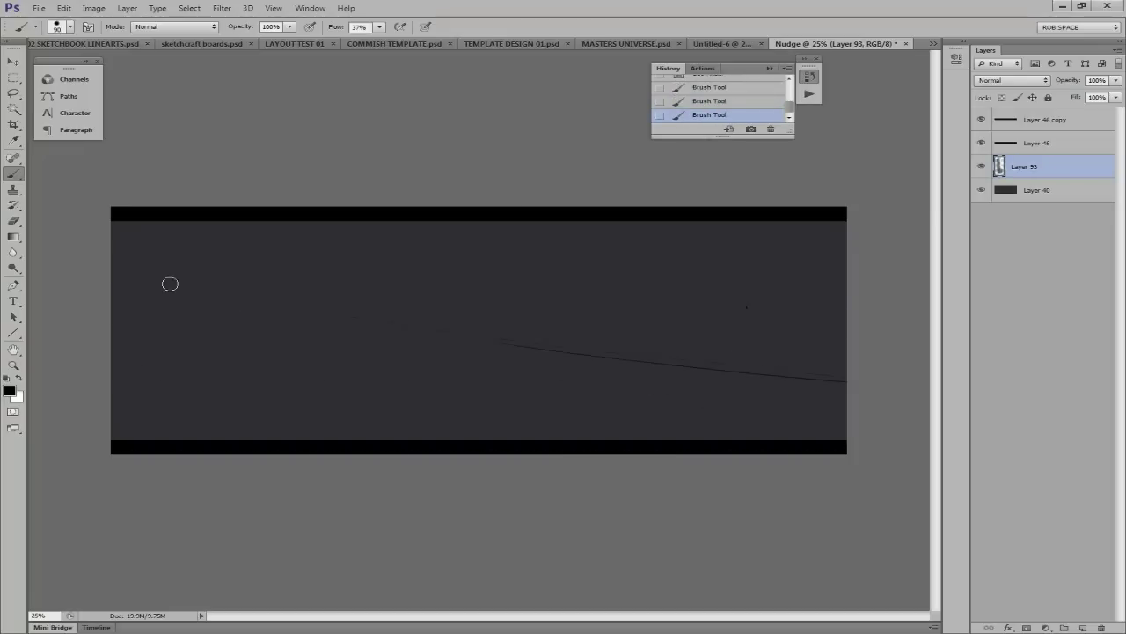
Sketch long curved ridge lines across the frame, replacing a stray vertical arc.
{"action": "mouse_move", "coordinate": [727, 332]}
{"action": "left_mouse_down"}
{"action": "mouse_move", "coordinate": [719, 374]}
{"action": "mouse_move", "coordinate": [818, 438]}
{"action": "left_mouse_up"}
{"action": "mouse_move", "coordinate": [724, 374]}
{"action": "left_mouse_down"}
{"action": "mouse_move", "coordinate": [684, 438]}
{"action": "mouse_move", "coordinate": [113, 411]}
{"action": "mouse_move", "coordinate": [111, 319]}
{"action": "left_mouse_up"}
{"action": "mouse_move", "coordinate": [678, 360]}
{"action": "left_mouse_down"}
{"action": "mouse_move", "coordinate": [146, 285]}
{"action": "mouse_move", "coordinate": [845, 383]}
{"action": "left_mouse_up"}
{"action": "left_click_drag", "start_coordinate": [568, 342], "coordinate": [583, 438]}
{"action": "key", "text": "ctrl+alt+z"}
{"action": "key", "text": "ctrl+alt+z"}
{"action": "key", "text": "ctrl+alt+z"}
{"action": "left_click_drag", "start_coordinate": [115, 280], "coordinate": [838, 394]}
Sketch straight hill lines fanning across the frame and lower Layer 93's opacity.
{"action": "left_click_drag", "start_coordinate": [576, 438], "coordinate": [220, 299]}
{"action": "left_click_drag", "start_coordinate": [169, 439], "coordinate": [211, 298]}
{"action": "mouse_move", "coordinate": [111, 333]}
{"action": "left_mouse_down"}
{"action": "mouse_move", "coordinate": [206, 297]}
{"action": "mouse_move", "coordinate": [774, 438]}
{"action": "left_mouse_up"}
{"action": "left_click_drag", "start_coordinate": [220, 299], "coordinate": [847, 405]}
{"action": "left_click_drag", "start_coordinate": [506, 341], "coordinate": [847, 383]}
{"action": "left_click_drag", "start_coordinate": [1079, 92], "coordinate": [1054, 95]}
On a new layer, paint dark tree blobs and strokes along the middle and upper hills.
{"action": "key", "text": "ctrl+shift+alt+n"}
{"action": "mouse_move", "coordinate": [789, 378]}
{"action": "left_mouse_down"}
{"action": "mouse_move", "coordinate": [793, 406]}
{"action": "mouse_move", "coordinate": [744, 425]}
{"action": "mouse_move", "coordinate": [754, 432]}
{"action": "mouse_move", "coordinate": [775, 389]}
{"action": "mouse_move", "coordinate": [826, 438]}
{"action": "mouse_move", "coordinate": [736, 402]}
{"action": "mouse_move", "coordinate": [573, 440]}
{"action": "mouse_move", "coordinate": [532, 404]}
{"action": "mouse_move", "coordinate": [329, 408]}
{"action": "mouse_move", "coordinate": [254, 392]}
{"action": "mouse_move", "coordinate": [239, 419]}
{"action": "mouse_move", "coordinate": [199, 421]}
{"action": "mouse_move", "coordinate": [334, 413]}
{"action": "mouse_move", "coordinate": [191, 428]}
{"action": "mouse_move", "coordinate": [115, 402]}
{"action": "mouse_move", "coordinate": [119, 422]}
{"action": "left_mouse_up"}
{"action": "mouse_move", "coordinate": [661, 395]}
{"action": "left_mouse_down"}
{"action": "mouse_move", "coordinate": [578, 375]}
{"action": "mouse_move", "coordinate": [260, 370]}
{"action": "mouse_move", "coordinate": [586, 395]}
{"action": "mouse_move", "coordinate": [571, 372]}
{"action": "mouse_move", "coordinate": [402, 337]}
{"action": "mouse_move", "coordinate": [674, 388]}
{"action": "mouse_move", "coordinate": [505, 382]}
{"action": "mouse_move", "coordinate": [366, 445]}
{"action": "mouse_move", "coordinate": [196, 334]}
{"action": "mouse_move", "coordinate": [119, 327]}
{"action": "left_mouse_up"}
{"action": "mouse_move", "coordinate": [353, 351]}
{"action": "left_mouse_down"}
{"action": "mouse_move", "coordinate": [727, 375]}
{"action": "mouse_move", "coordinate": [276, 287]}
{"action": "mouse_move", "coordinate": [132, 294]}
{"action": "left_mouse_up"}
{"action": "mouse_move", "coordinate": [691, 364]}
{"action": "left_mouse_down"}
{"action": "mouse_move", "coordinate": [854, 360]}
{"action": "mouse_move", "coordinate": [838, 400]}
{"action": "left_mouse_up"}
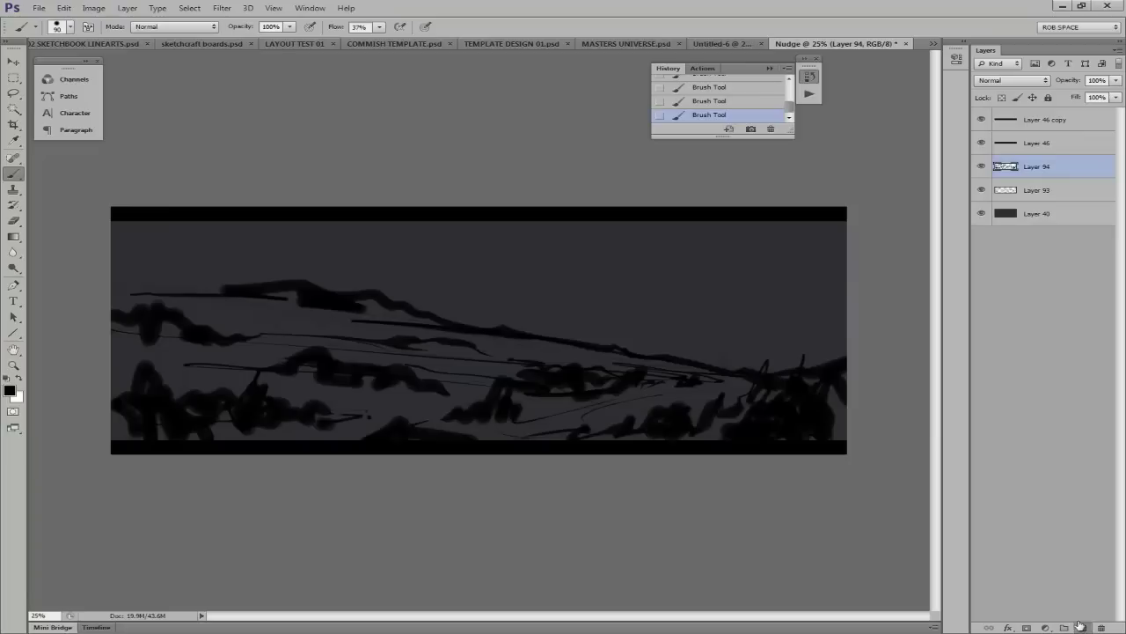
Add a layer beneath Layer 94 and sketch thin dark ridge lines on the right.
{"action": "left_click", "coordinate": [1083, 628]}
{"action": "left_click_drag", "start_coordinate": [1039, 172], "coordinate": [1039, 201]}
{"action": "left_click_drag", "start_coordinate": [572, 303], "coordinate": [715, 356]}
{"action": "mouse_move", "coordinate": [789, 362]}
{"action": "left_mouse_down"}
{"action": "mouse_move", "coordinate": [422, 309]}
{"action": "mouse_move", "coordinate": [252, 239]}
{"action": "mouse_move", "coordinate": [113, 231]}
{"action": "mouse_move", "coordinate": [782, 354]}
{"action": "mouse_move", "coordinate": [833, 411]}
{"action": "left_mouse_up"}
{"action": "key", "text": "e"}
{"action": "key", "text": "ctrl+z"}
{"action": "key", "text": "b"}
{"action": "left_click_drag", "start_coordinate": [754, 369], "coordinate": [801, 361]}
Paint dark strokes over the left, middle and lower hills on Layer 94, save, and add Layer 96.
{"action": "left_click", "coordinate": [1038, 167]}
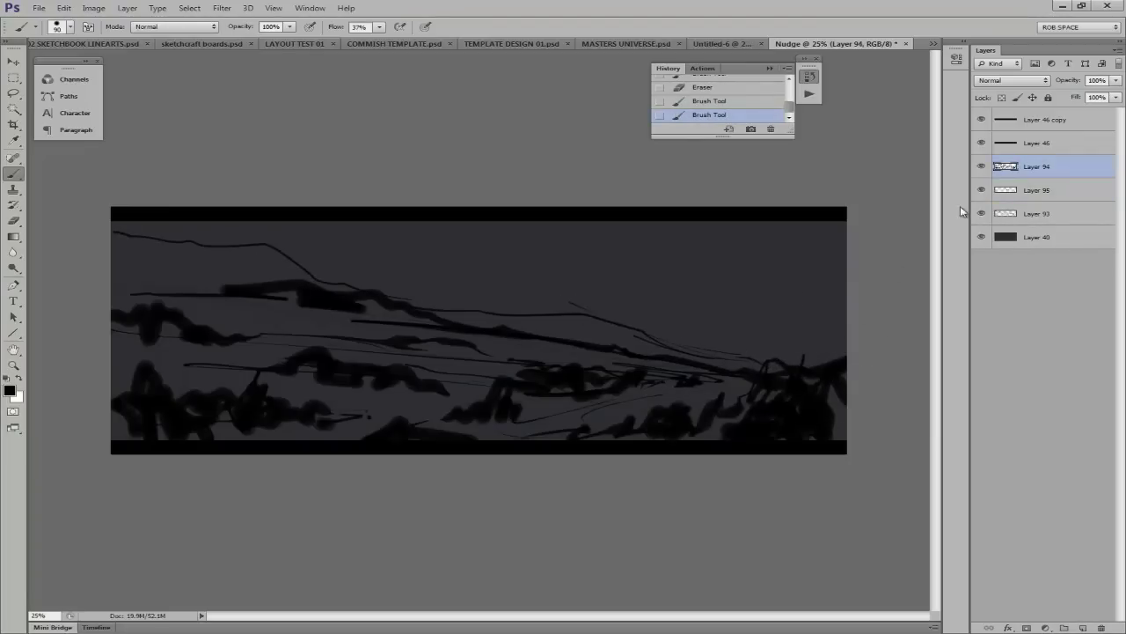
{"action": "mouse_move", "coordinate": [446, 348]}
{"action": "left_mouse_down"}
{"action": "mouse_move", "coordinate": [121, 304]}
{"action": "mouse_move", "coordinate": [326, 345]}
{"action": "left_mouse_up"}
{"action": "key", "text": "ctrl+s"}
{"action": "mouse_move", "coordinate": [629, 412]}
{"action": "left_mouse_down"}
{"action": "mouse_move", "coordinate": [495, 414]}
{"action": "mouse_move", "coordinate": [269, 360]}
{"action": "mouse_move", "coordinate": [180, 374]}
{"action": "left_mouse_up"}
{"action": "left_click_drag", "start_coordinate": [528, 357], "coordinate": [625, 360]}
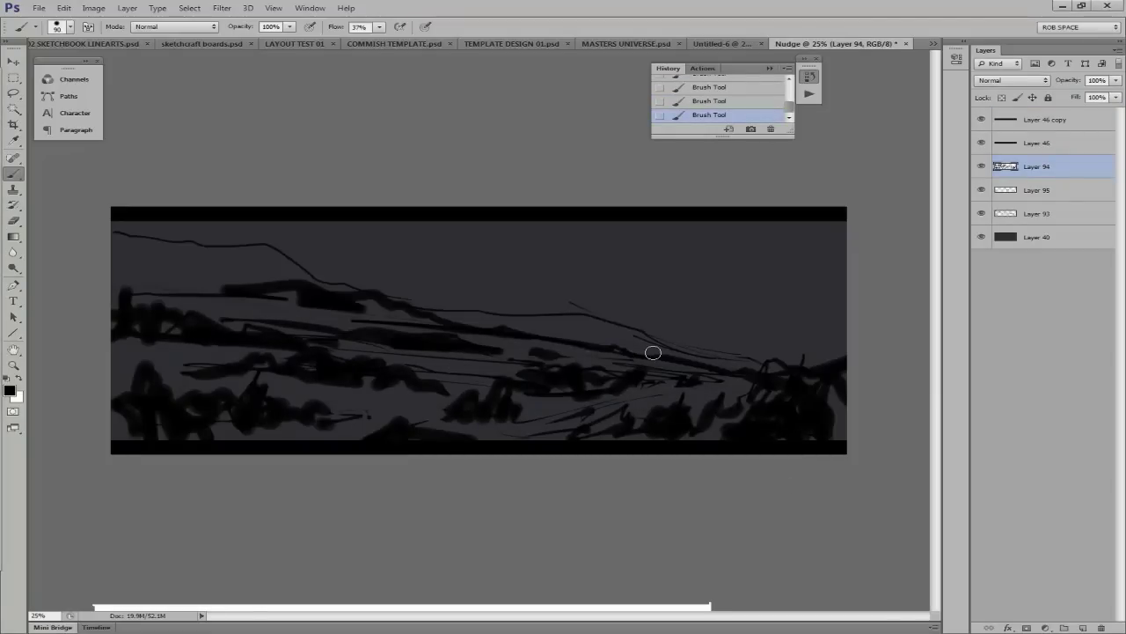
{"action": "left_click", "coordinate": [1036, 237]}
{"action": "key", "text": "ctrl+shift+alt+n"}
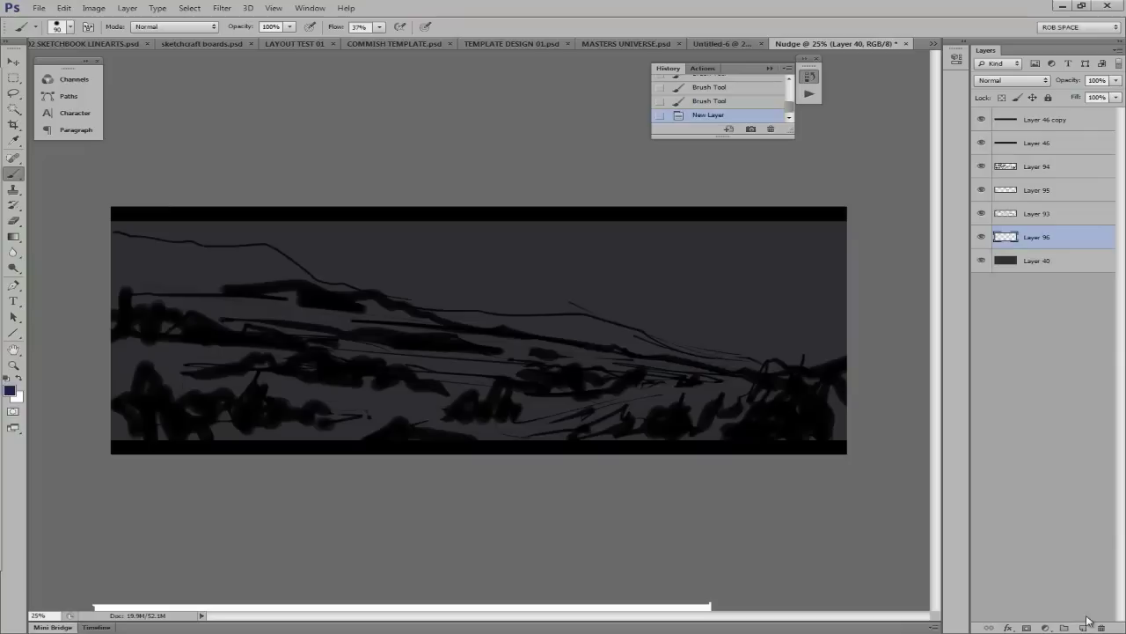
Paint flat deep blue over the middle hills and along their tops on Layer 96.
{"action": "mouse_move", "coordinate": [754, 415]}
{"action": "left_mouse_down"}
{"action": "mouse_move", "coordinate": [151, 340]}
{"action": "mouse_move", "coordinate": [767, 414]}
{"action": "left_mouse_up"}
{"action": "key", "text": "bracketleft"}
{"action": "key", "text": "bracketleft"}
{"action": "key", "text": "bracketleft"}
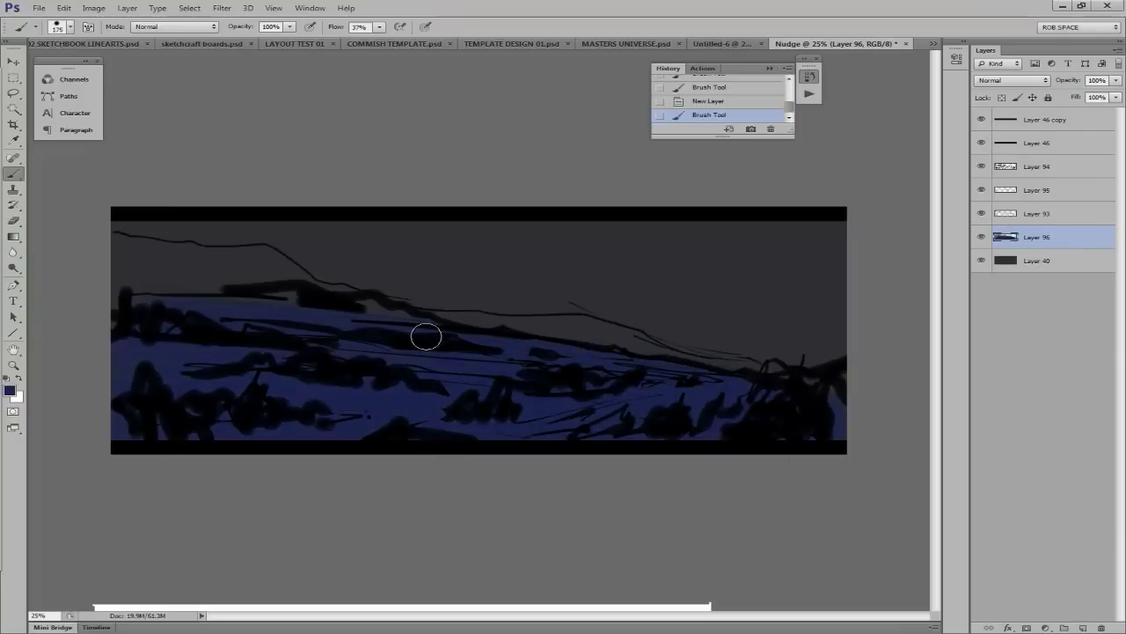
{"action": "key", "text": "x"}
{"action": "left_click_drag", "start_coordinate": [750, 366], "coordinate": [125, 301]}
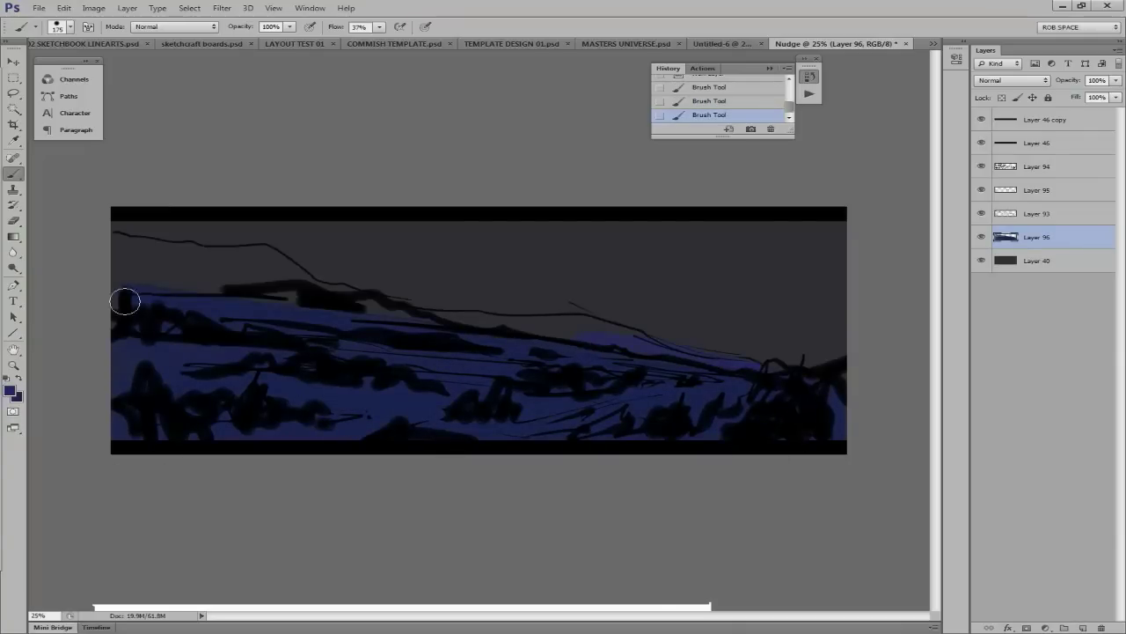
{"action": "key", "text": "shift+0"}
{"action": "key", "text": "bracketleft"}
{"action": "key", "text": "bracketleft"}
{"action": "key", "text": "bracketleft"}
Fade the Layer 95 sketch to 26% opacity and compare with the blue layer hidden.
{"action": "left_click", "coordinate": [1036, 190]}
{"action": "left_click_drag", "start_coordinate": [1116, 80], "coordinate": [1067, 97]}
{"action": "left_click", "coordinate": [1037, 237]}
{"action": "left_click", "coordinate": [981, 237]}
{"action": "left_click", "coordinate": [981, 236]}
Erase along the blue hill edge with a resized eraser tip.
{"action": "key", "text": "e"}
{"action": "left_click", "coordinate": [671, 337]}
{"action": "right_click", "coordinate": [671, 337]}
{"action": "key", "text": "Escape"}
{"action": "left_click_drag", "start_coordinate": [660, 338], "coordinate": [581, 320]}
{"action": "key", "text": "b"}
Fill more blue into the top-left corner and hills, then add Layer 97 below.
{"action": "left_click_drag", "start_coordinate": [260, 245], "coordinate": [115, 236]}
{"action": "key", "text": "bracketright"}
{"action": "key", "text": "bracketright"}
{"action": "key", "text": "bracketright"}
{"action": "left_click_drag", "start_coordinate": [365, 369], "coordinate": [768, 370]}
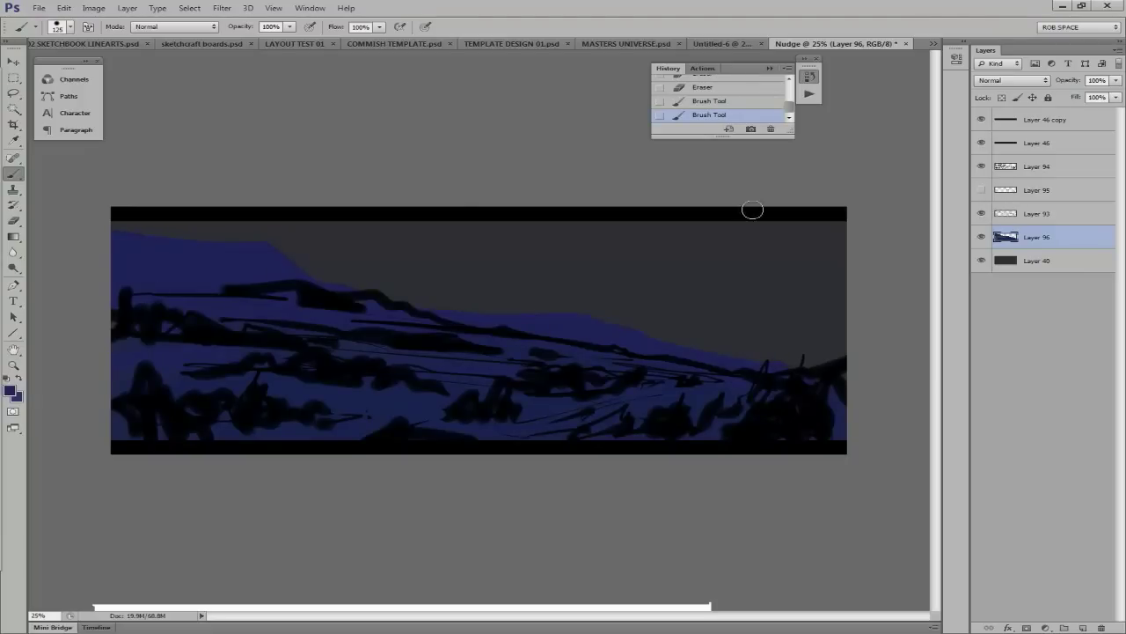
{"action": "key", "text": "ctrl+shift+alt+n"}
{"action": "left_click", "coordinate": [836, 356], "text": "alt"}
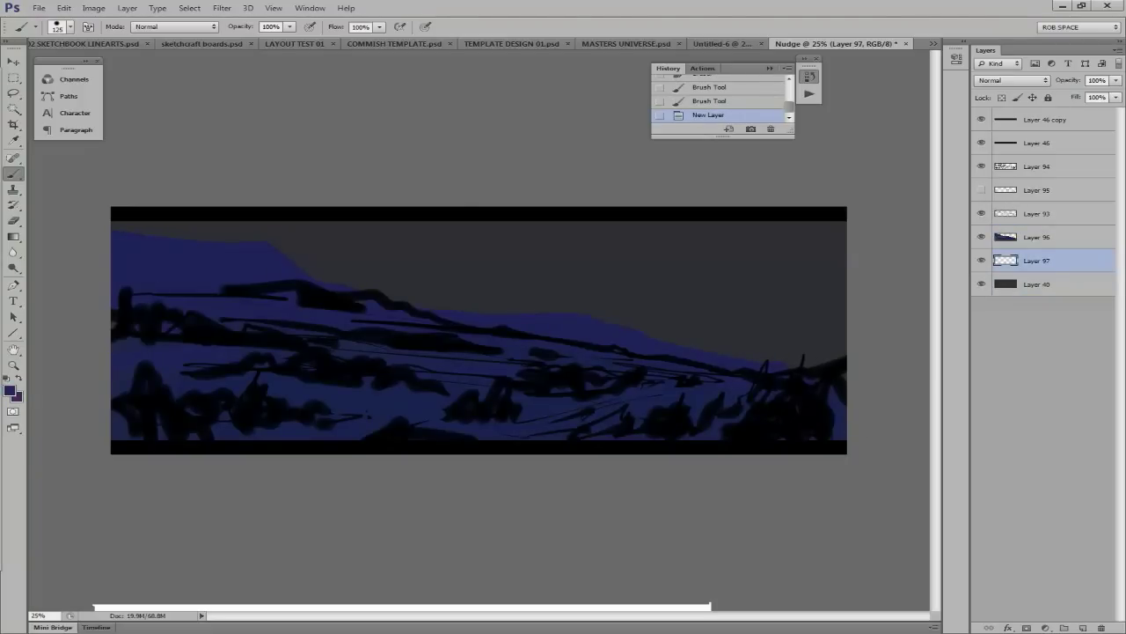
Lock transparency on Layer 96 and repaint inside the blue hill shapes.
{"action": "left_click", "coordinate": [1025, 237]}
{"action": "left_click_drag", "start_coordinate": [631, 345], "coordinate": [809, 306]}
{"action": "key", "text": "slash"}
{"action": "left_click_drag", "start_coordinate": [440, 431], "coordinate": [586, 330]}
Paint a brighter blue distant ridge on Layer 97 and erase part of it near the centre.
{"action": "left_click", "coordinate": [1031, 266]}
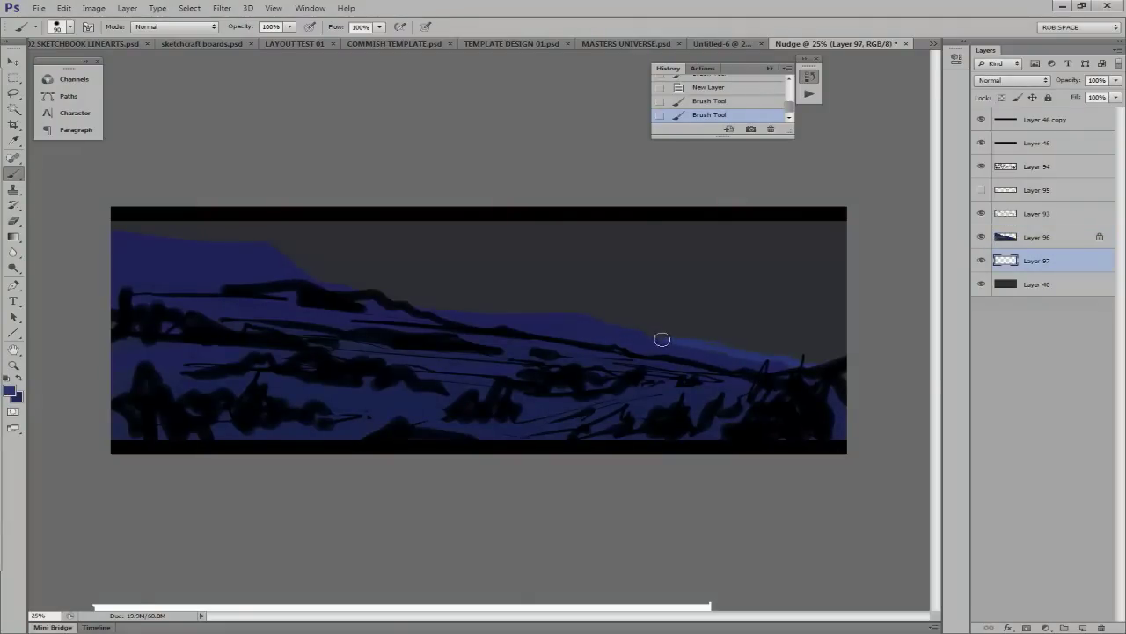
{"action": "mouse_move", "coordinate": [361, 269]}
{"action": "left_mouse_down"}
{"action": "mouse_move", "coordinate": [375, 286]}
{"action": "mouse_move", "coordinate": [293, 257]}
{"action": "left_mouse_up"}
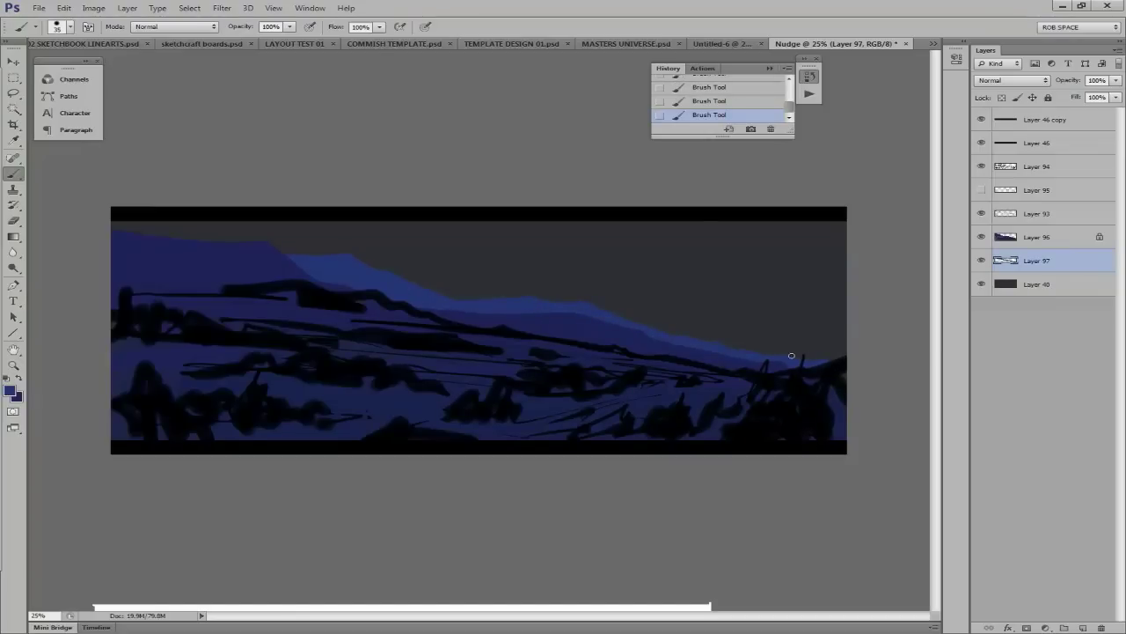
{"action": "key", "text": "e"}
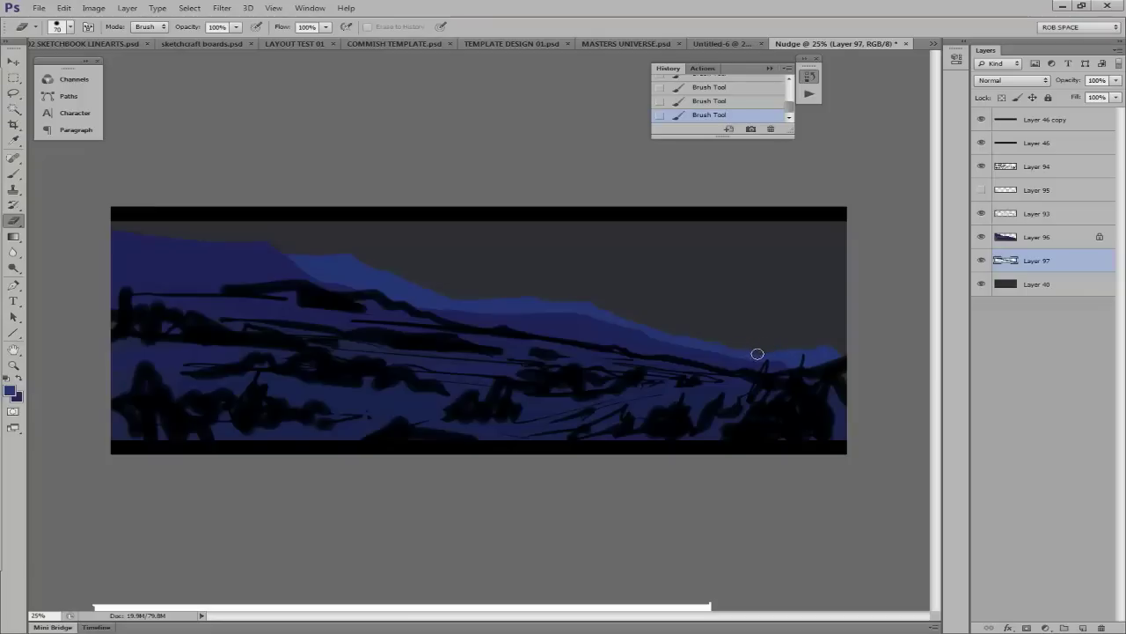
{"action": "left_click_drag", "start_coordinate": [340, 246], "coordinate": [273, 258]}
Lower the top-left edge of the dark blue hill on Layer 96.
{"action": "key", "text": "alt+]"}
{"action": "left_click_drag", "start_coordinate": [212, 242], "coordinate": [118, 236]}
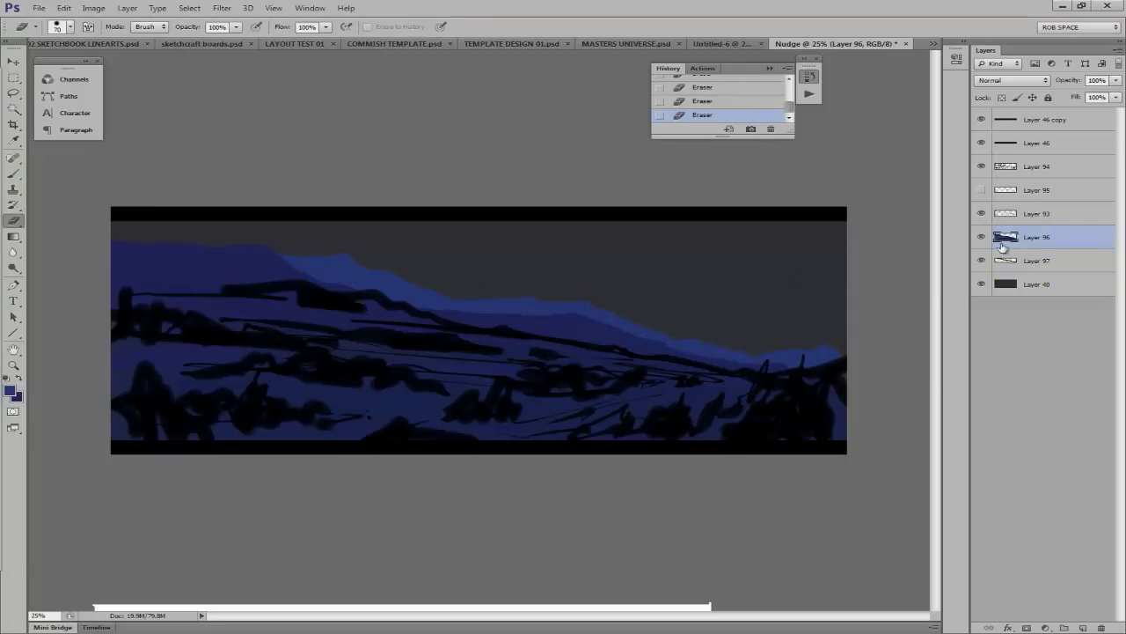
{"action": "key", "text": "b"}
{"action": "key", "text": "alt+["}
Sample the dark hill colour and add Layer 98 with a larger brush.
{"action": "left_click", "coordinate": [534, 312]}
{"action": "key", "text": "alt+]"}
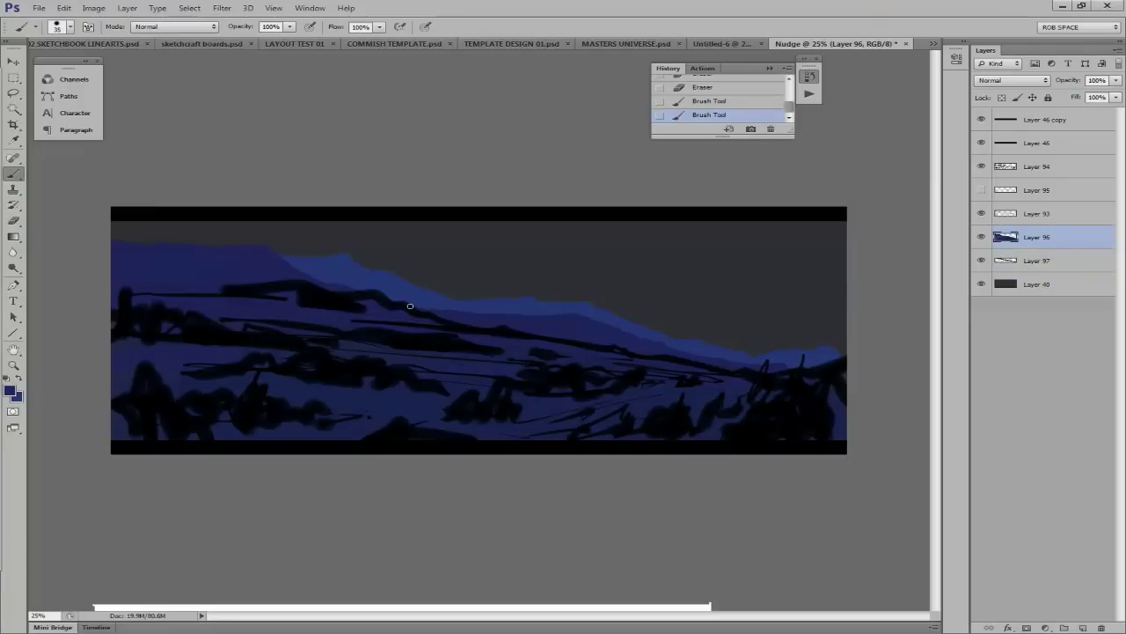
{"action": "left_click", "coordinate": [411, 306], "text": "alt"}
{"action": "key", "text": "ctrl+shift+alt+n"}
{"action": "key", "text": "bracketright"}
{"action": "key", "text": "bracketright"}
{"action": "key", "text": "bracketright"}
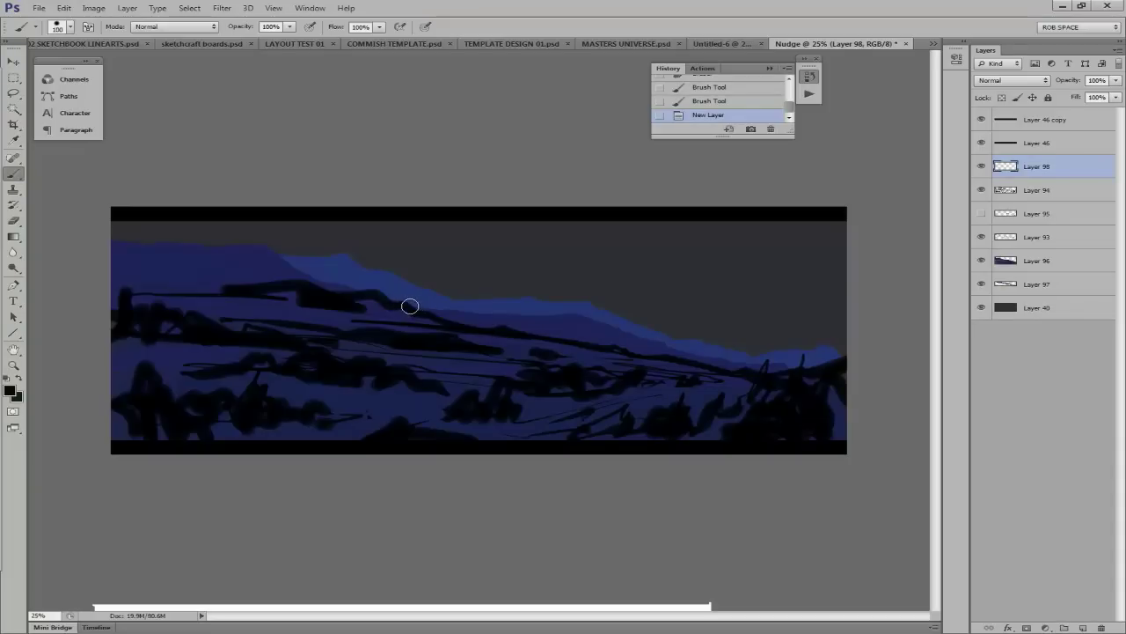
Paint dark green-black over the foreground hills, tree masses and upper-left ridge on Layer 98.
{"action": "mouse_move", "coordinate": [123, 361]}
{"action": "left_mouse_down"}
{"action": "mouse_move", "coordinate": [220, 396]}
{"action": "mouse_move", "coordinate": [123, 422]}
{"action": "mouse_move", "coordinate": [352, 431]}
{"action": "left_mouse_up"}
{"action": "left_click_drag", "start_coordinate": [458, 436], "coordinate": [810, 379]}
{"action": "left_click_drag", "start_coordinate": [704, 431], "coordinate": [836, 405]}
{"action": "left_click_drag", "start_coordinate": [625, 359], "coordinate": [115, 278]}
{"action": "left_click_drag", "start_coordinate": [563, 352], "coordinate": [607, 341]}
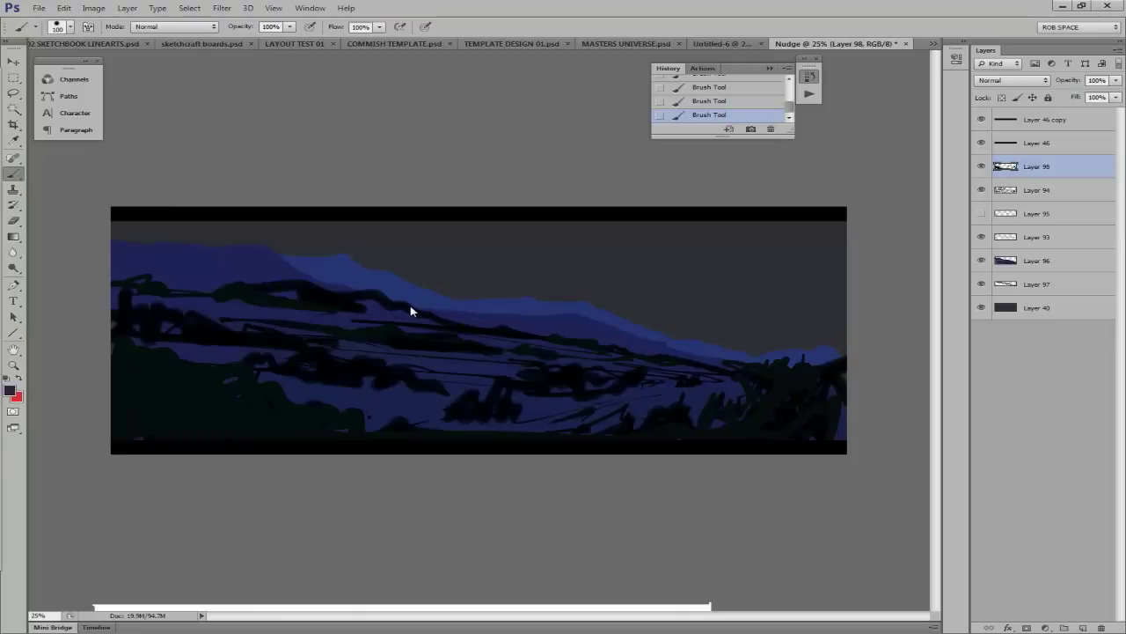
Fill the sky with deep purple on new Layer 99.
{"action": "key", "text": "ctrl+shift+alt+n"}
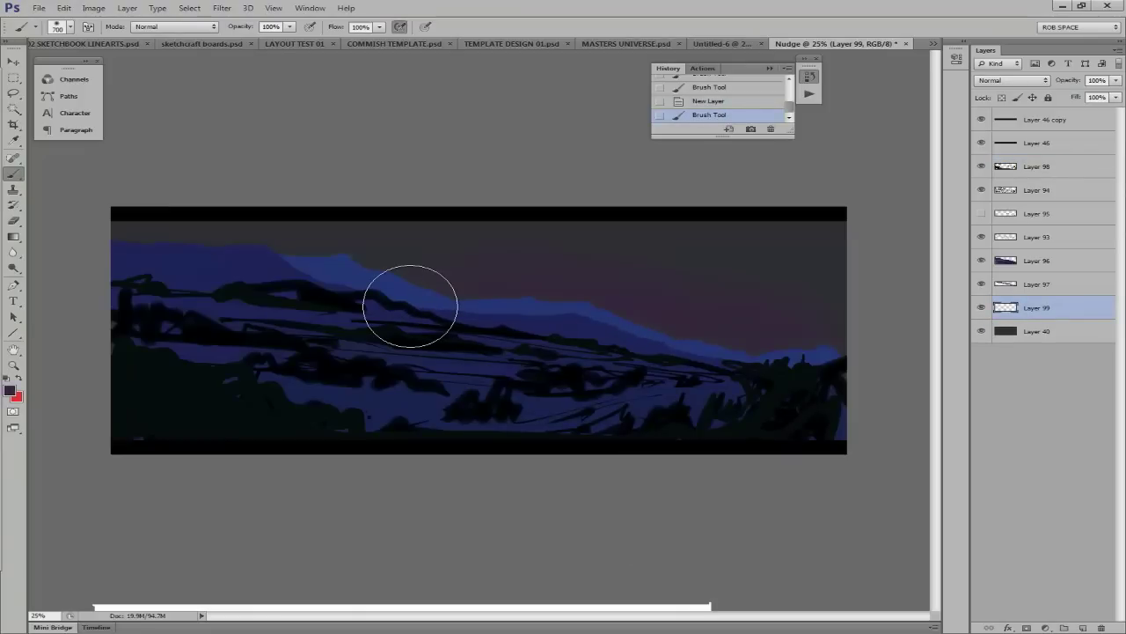
{"action": "left_click", "coordinate": [410, 306]}
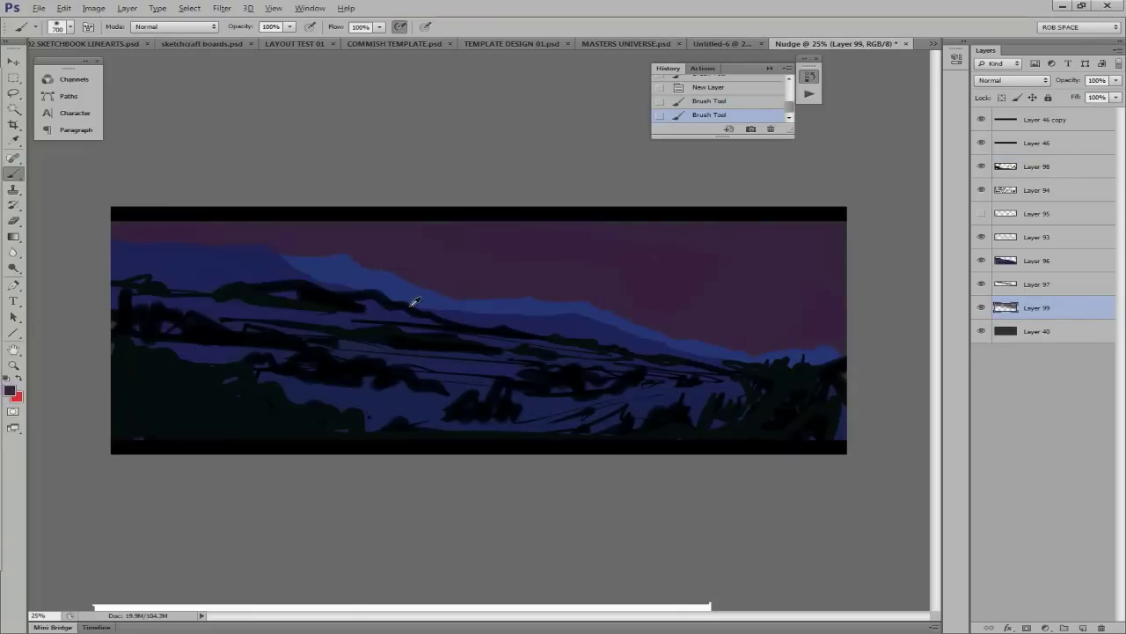
{"action": "left_click", "coordinate": [410, 306]}
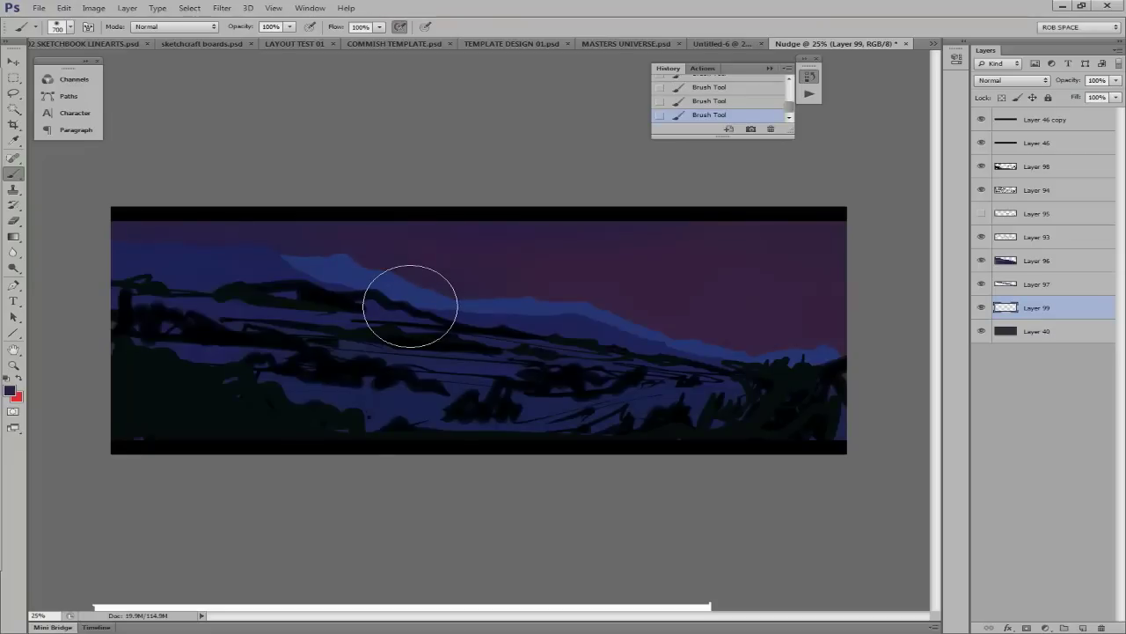
On Layer 100, build a soft red sunset glow at right with a 1000 px brush.
{"action": "key", "text": "x"}
{"action": "key", "text": "ctrl+shift+alt+n"}
{"action": "left_click", "coordinate": [717, 337]}
{"action": "left_click", "coordinate": [756, 327]}
{"action": "left_click", "coordinate": [714, 325]}
{"action": "key", "text": "bracketright"}
{"action": "key", "text": "bracketright"}
{"action": "key", "text": "bracketright"}
{"action": "left_click", "coordinate": [687, 303]}
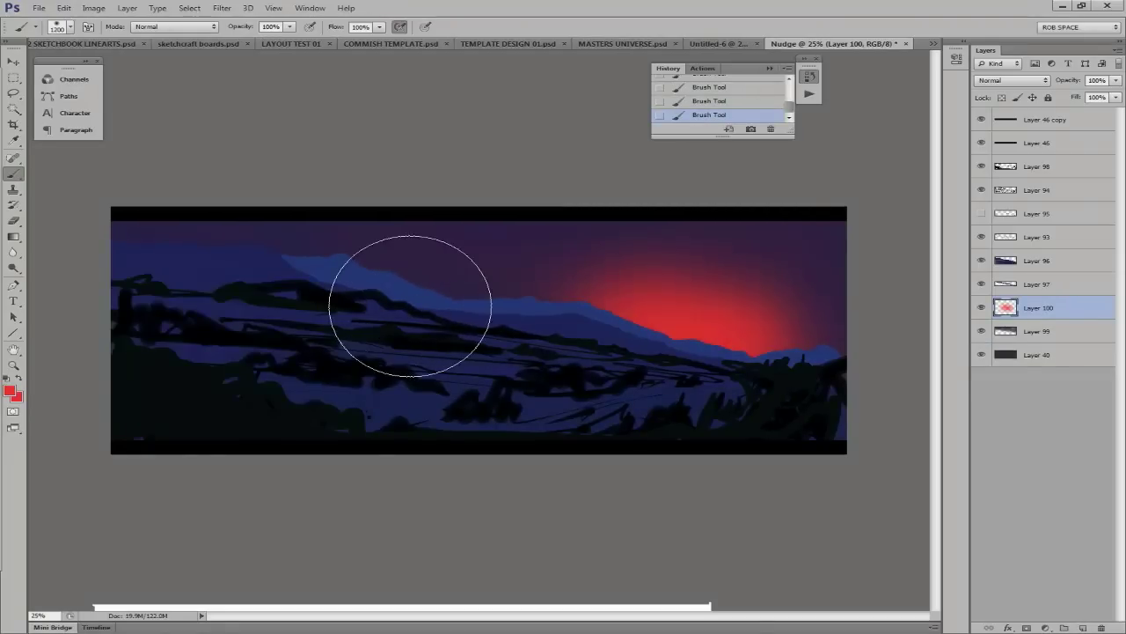
{"action": "left_click", "coordinate": [410, 305]}
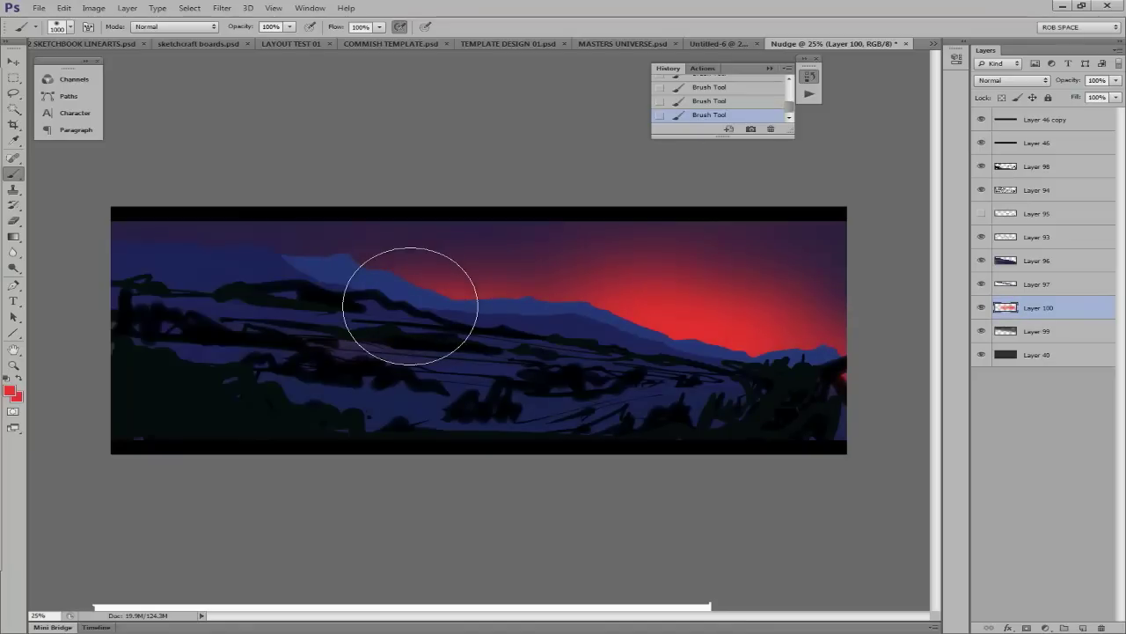
Paint red streaky rays across the sky, then switch to the AirSoft tip and undo erasures.
{"action": "key", "text": "e"}
{"action": "key", "text": "b"}
{"action": "left_click_drag", "start_coordinate": [477, 352], "coordinate": [414, 302]}
{"action": "key", "text": "e"}
{"action": "right_click", "coordinate": [410, 305]}
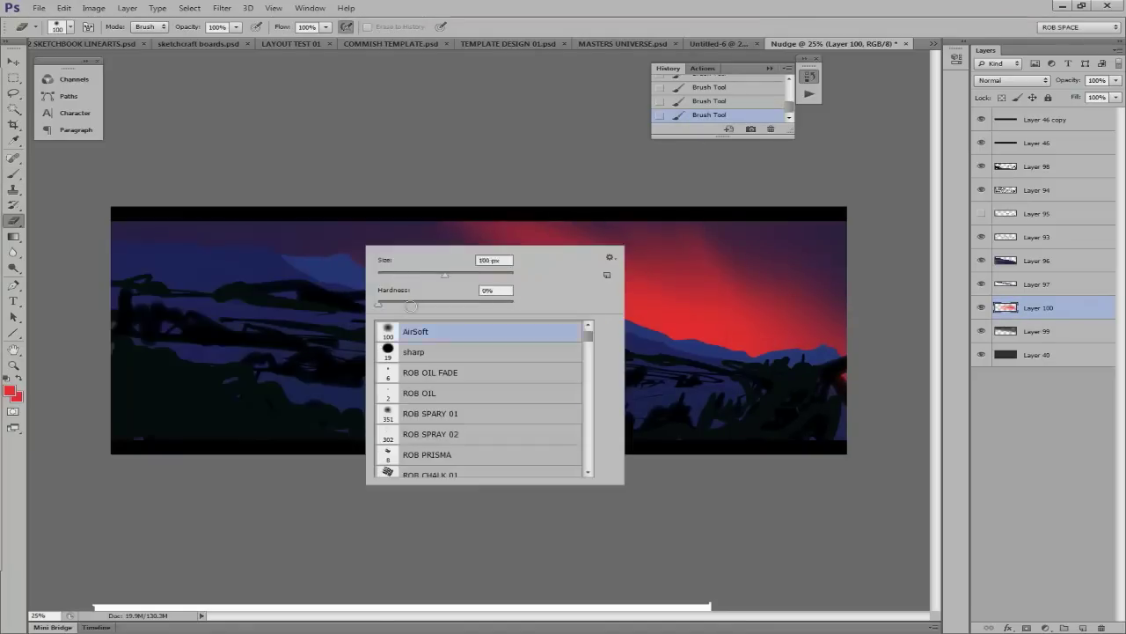
{"action": "left_click", "coordinate": [410, 306]}
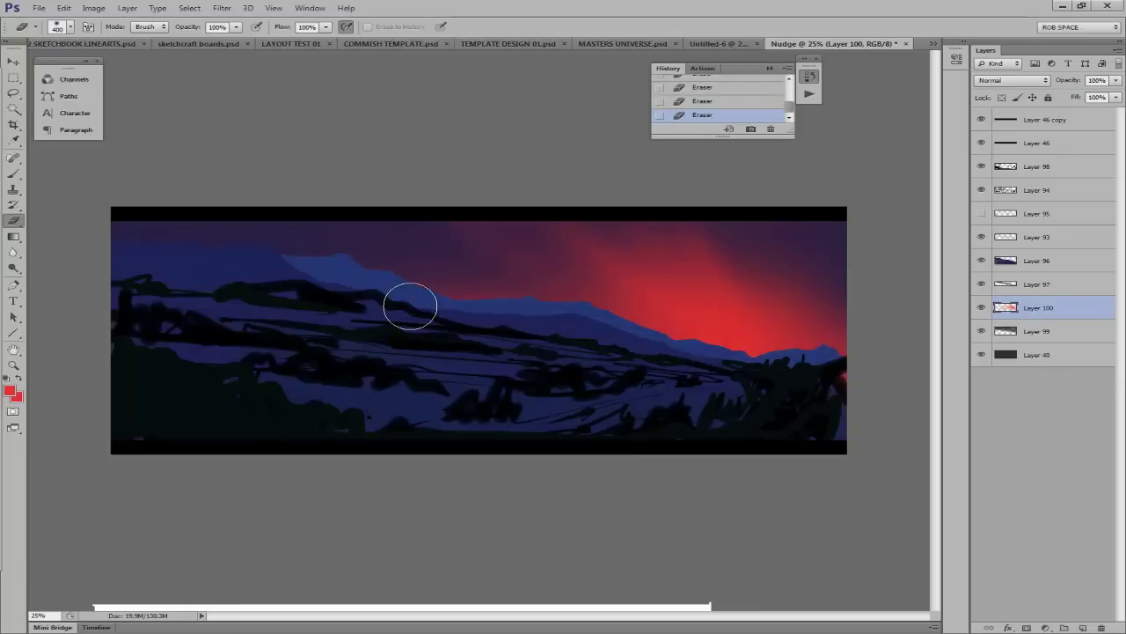
{"action": "key", "text": "b"}
{"action": "key", "text": "ctrl+alt+z"}
{"action": "key", "text": "ctrl+alt+z"}
{"action": "key", "text": "ctrl+alt+z"}
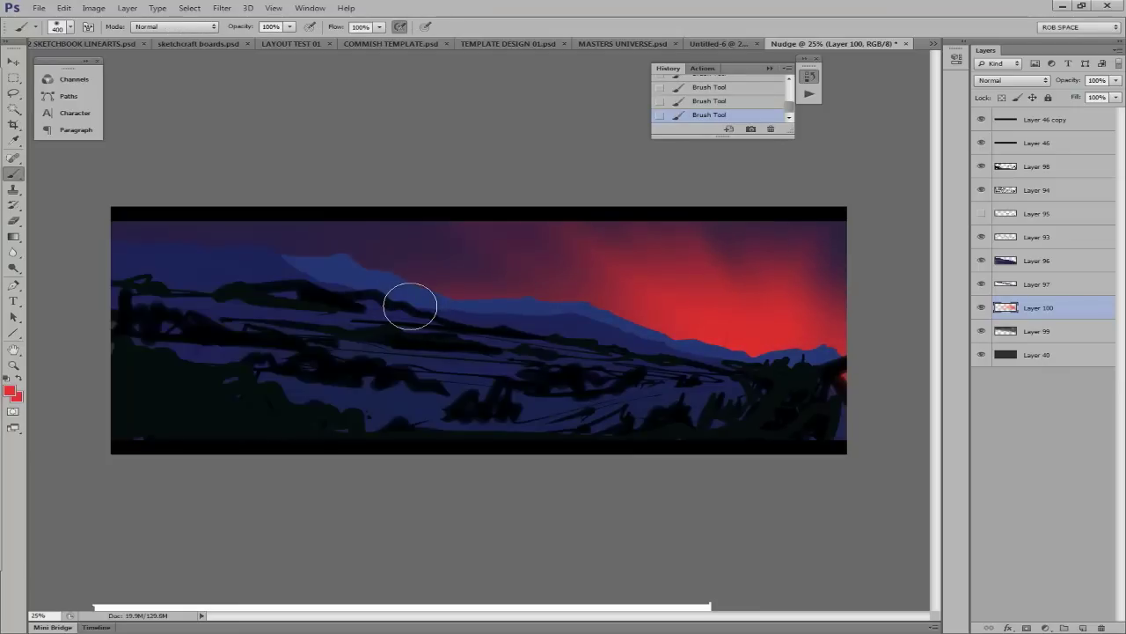
Try softening the red sky with a 1300 eraser, undo it, and add Layer 101 with a small brush.
{"action": "key", "text": "e"}
{"action": "key", "text": "bracketright"}
{"action": "key", "text": "bracketright"}
{"action": "key", "text": "bracketright"}
{"action": "left_click_drag", "start_coordinate": [478, 359], "coordinate": [403, 290]}
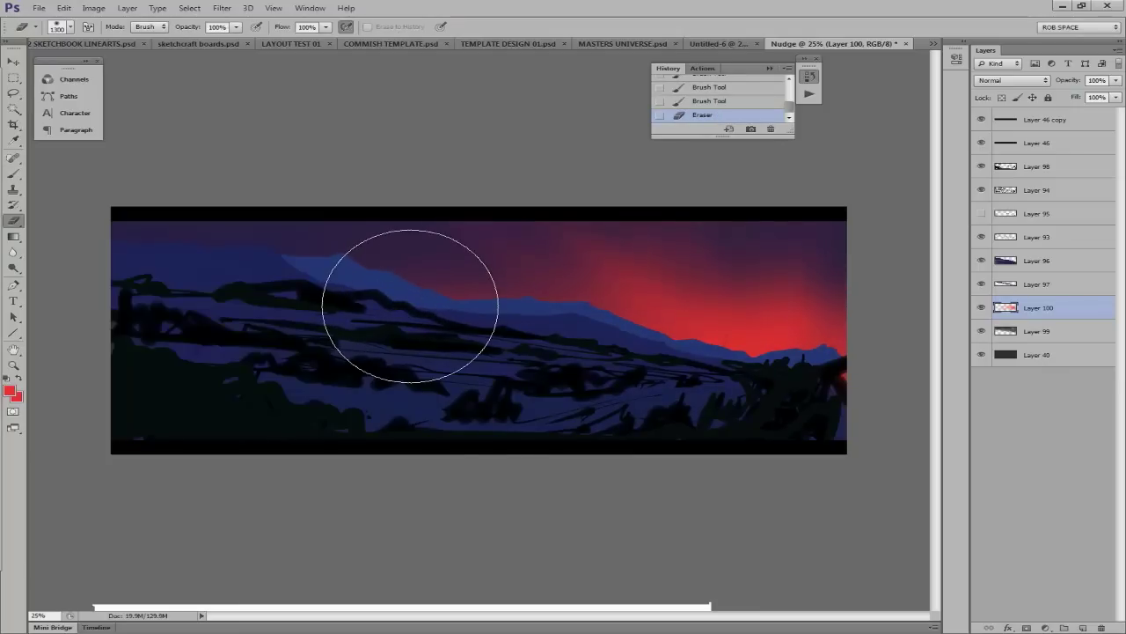
{"action": "key", "text": "ctrl+alt+z"}
{"action": "key", "text": "b"}
{"action": "key", "text": "ctrl+shift+alt+n"}
{"action": "right_click", "coordinate": [410, 305]}
{"action": "left_click", "coordinate": [410, 306]}
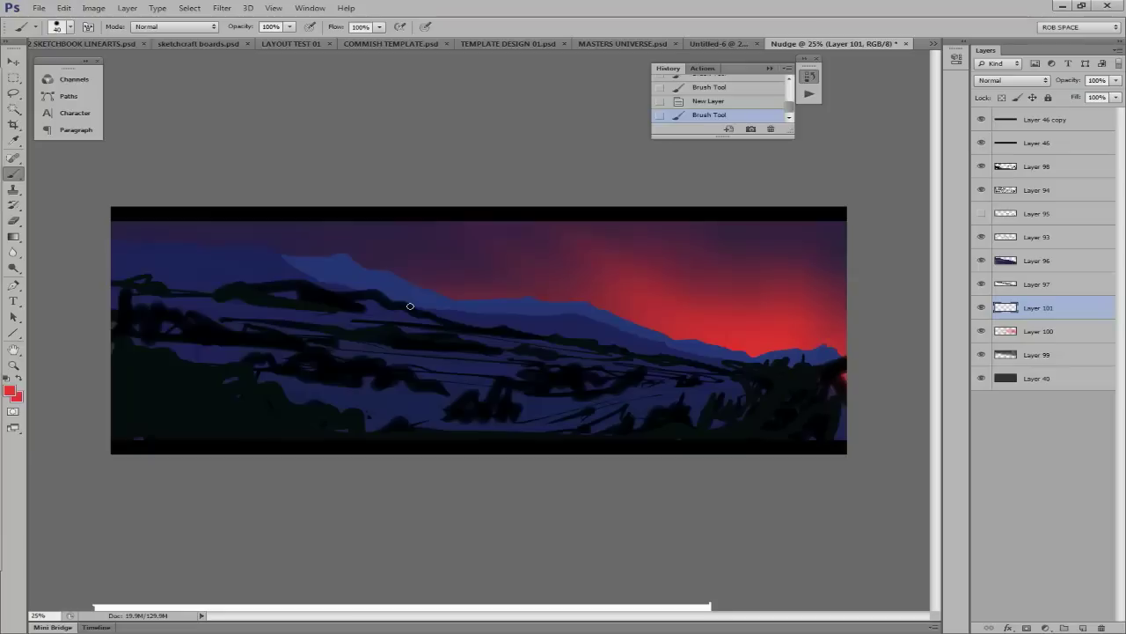
Add a new layer below, try a first streak, and hide Layer 102.
{"action": "left_click", "coordinate": [410, 306], "text": "shift"}
{"action": "key", "text": "ctrl+shift+alt+n"}
{"action": "key", "text": "ctrl+bracketleft"}
{"action": "left_click_drag", "start_coordinate": [760, 327], "coordinate": [846, 324]}
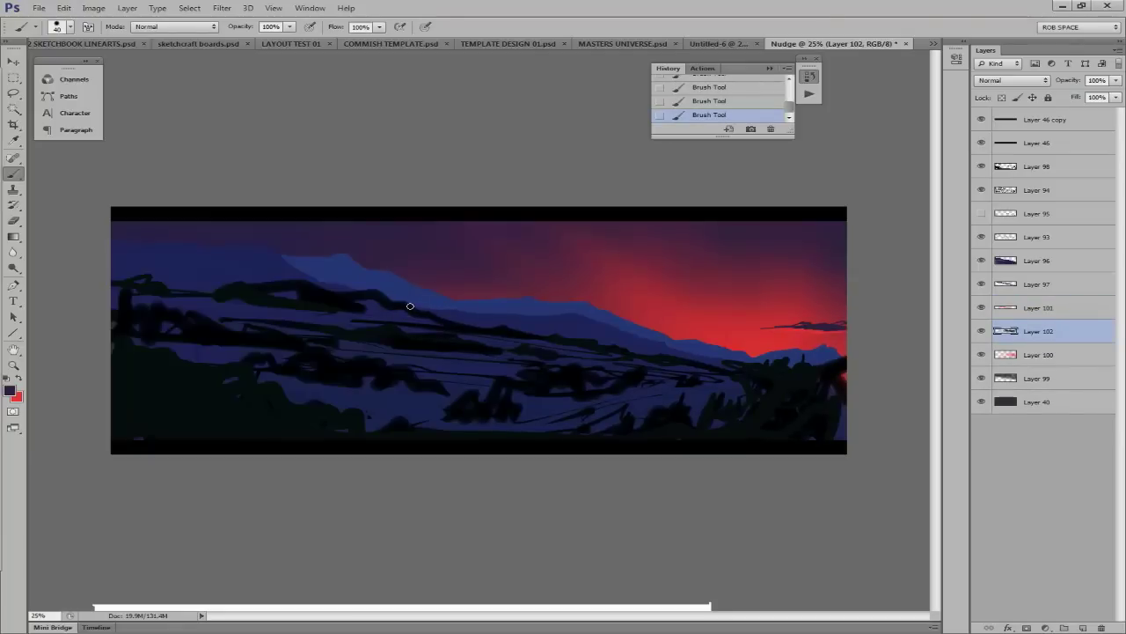
{"action": "key", "text": "ctrl+comma"}
{"action": "left_click", "coordinate": [410, 305]}
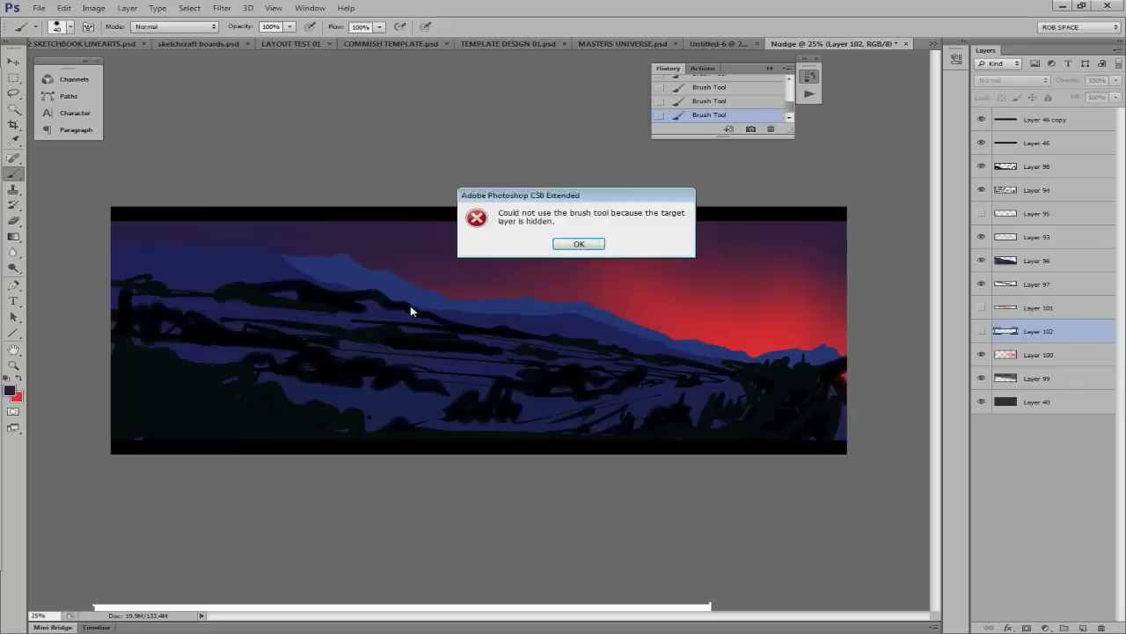
Paint a long dark cloud streak on a new layer and reshape its edges.
{"action": "key", "text": "Return"}
{"action": "key", "text": "ctrl+shift+alt+n"}
{"action": "left_click_drag", "start_coordinate": [655, 303], "coordinate": [475, 257]}
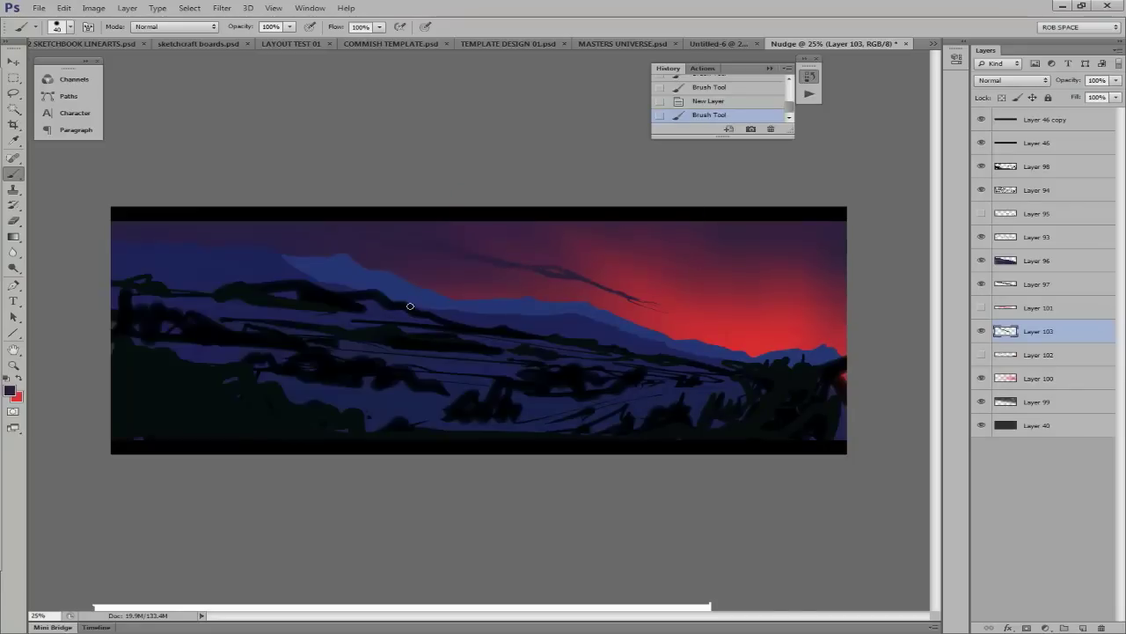
{"action": "key", "text": "e"}
{"action": "right_click", "coordinate": [410, 305]}
{"action": "left_click", "coordinate": [410, 305]}
{"action": "right_click", "coordinate": [410, 305]}
{"action": "key", "text": "Escape"}
{"action": "key", "text": "b"}
{"action": "mouse_move", "coordinate": [598, 284]}
{"action": "left_mouse_down"}
{"action": "mouse_move", "coordinate": [695, 315]}
{"action": "mouse_move", "coordinate": [684, 308]}
{"action": "left_mouse_up"}
Paint more dark streaks into the red sky, then undo them.
{"action": "key", "text": "e"}
{"action": "key", "text": "b"}
{"action": "left_click_drag", "start_coordinate": [616, 295], "coordinate": [695, 313]}
{"action": "left_click_drag", "start_coordinate": [549, 225], "coordinate": [651, 269]}
{"action": "key", "text": "e"}
{"action": "key", "text": "ctrl+alt+z"}
{"action": "key", "text": "ctrl+alt+z"}
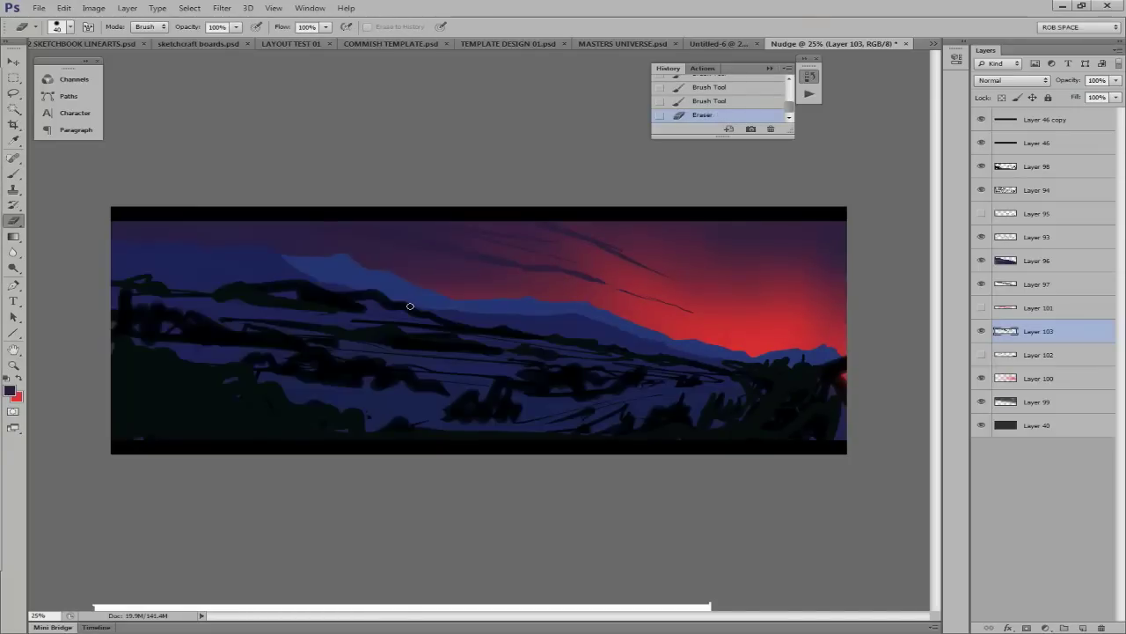
{"action": "key", "text": "ctrl+alt+z"}
{"action": "key", "text": "ctrl+alt+z"}
{"action": "key", "text": "ctrl+alt+z"}
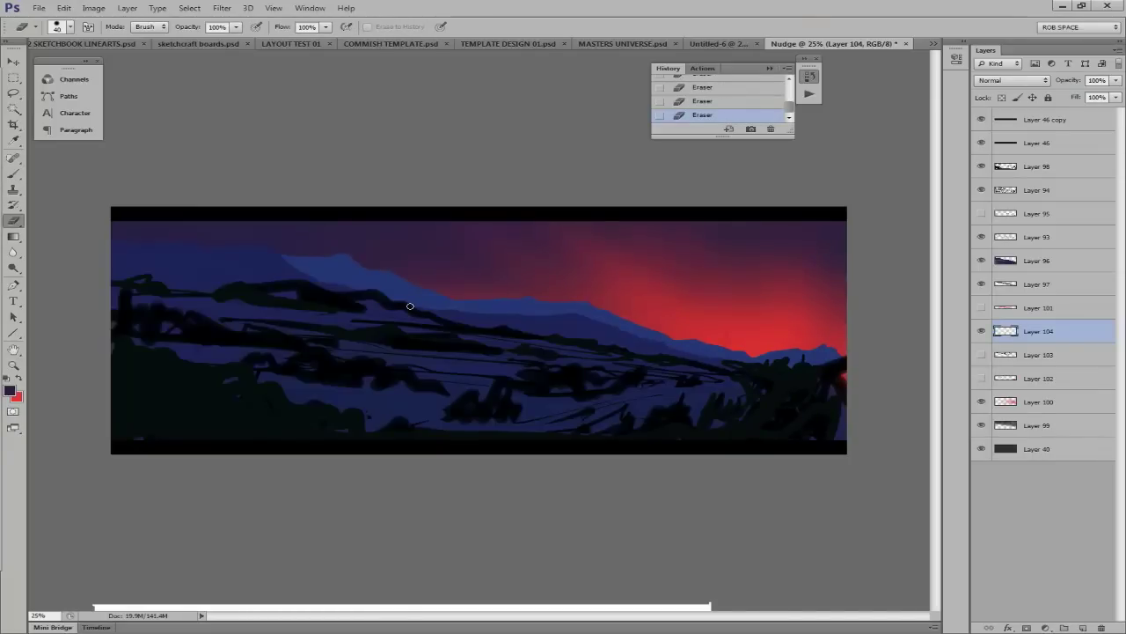
Paint dark diagonal cloud streaks across the sky, starting at the right edge.
{"action": "key", "text": "b"}
{"action": "left_click_drag", "start_coordinate": [844, 312], "coordinate": [763, 336]}
{"action": "left_click_drag", "start_coordinate": [562, 269], "coordinate": [671, 315]}
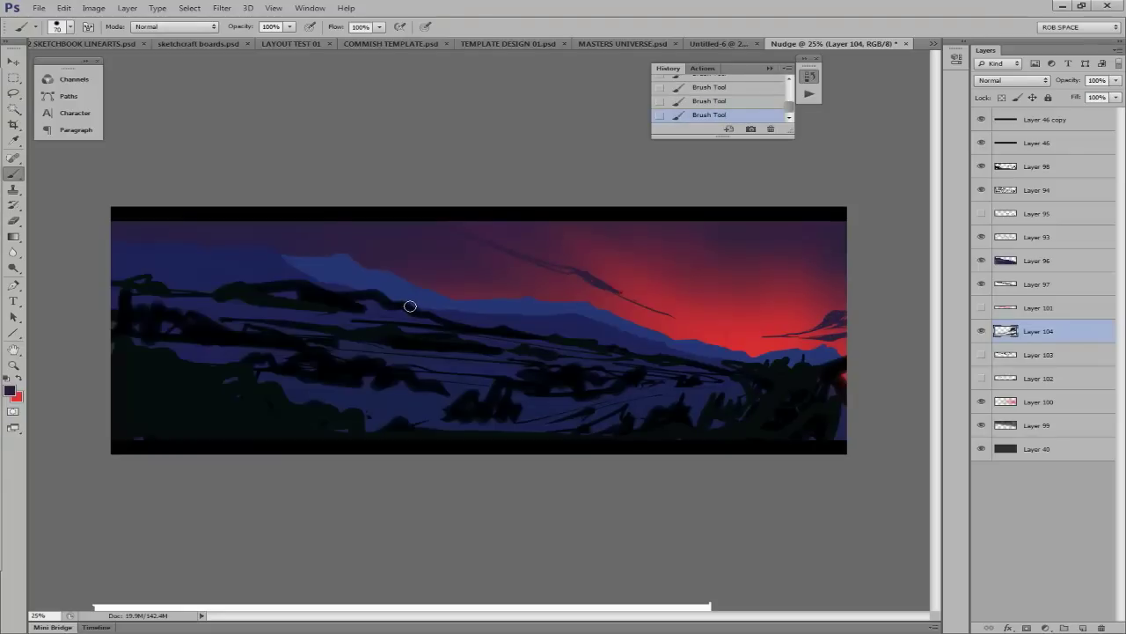
{"action": "mouse_move", "coordinate": [522, 259]}
{"action": "left_mouse_down"}
{"action": "mouse_move", "coordinate": [658, 307]}
{"action": "mouse_move", "coordinate": [618, 301]}
{"action": "left_mouse_up"}
{"action": "left_click_drag", "start_coordinate": [619, 253], "coordinate": [687, 294]}
{"action": "left_click_drag", "start_coordinate": [577, 224], "coordinate": [667, 279]}
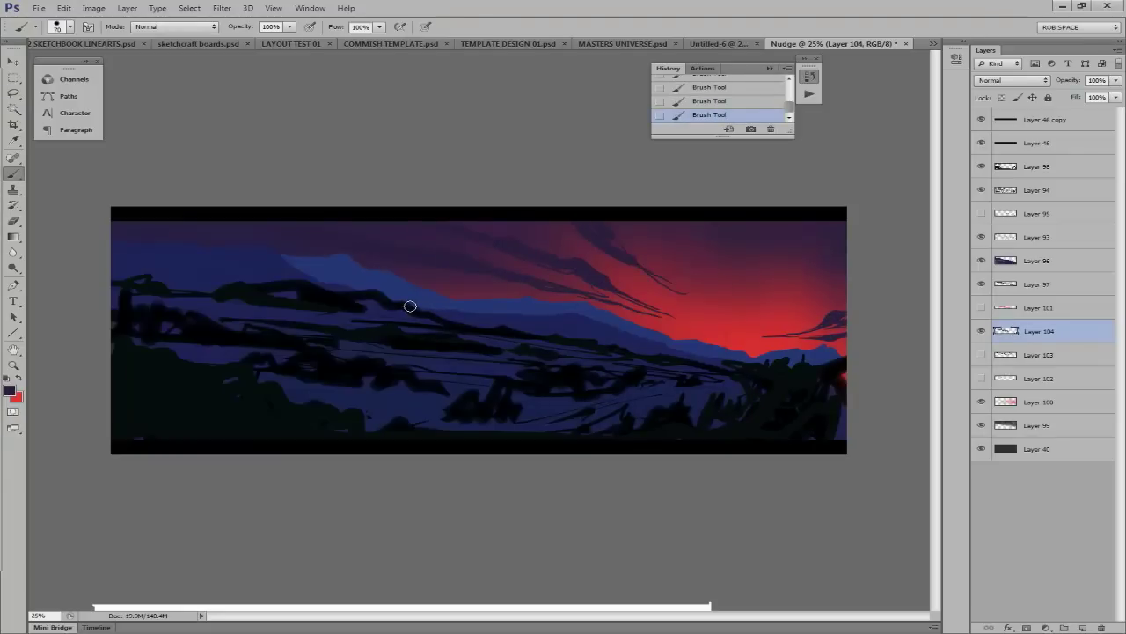
{"action": "left_click_drag", "start_coordinate": [551, 236], "coordinate": [611, 267]}
Thin the streaks with the Eraser and add a dark streak near the right horizon.
{"action": "key", "text": "e"}
{"action": "mouse_move", "coordinate": [715, 280]}
{"action": "left_mouse_down"}
{"action": "mouse_move", "coordinate": [616, 251]}
{"action": "mouse_move", "coordinate": [616, 288]}
{"action": "mouse_move", "coordinate": [674, 317]}
{"action": "left_mouse_up"}
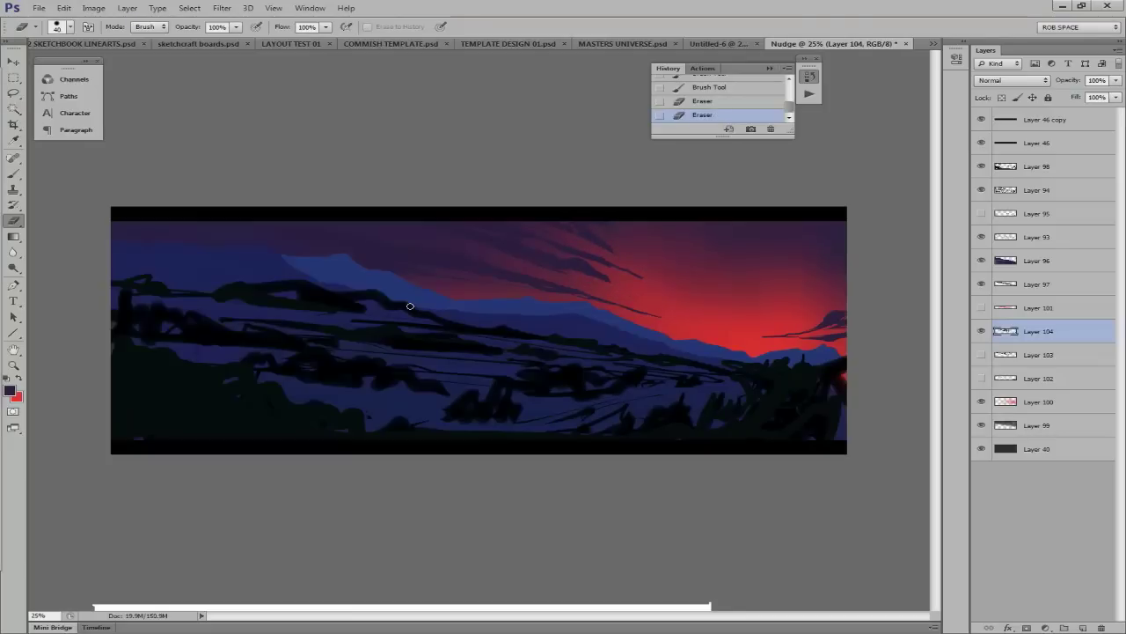
{"action": "key", "text": "b"}
{"action": "left_click_drag", "start_coordinate": [743, 308], "coordinate": [817, 304]}
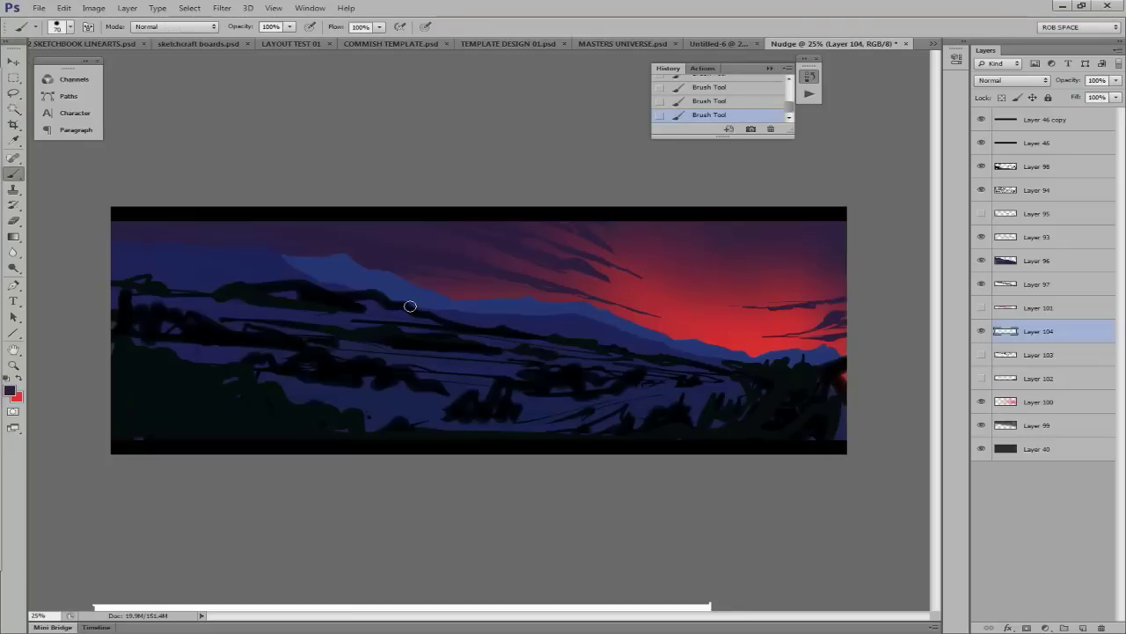
{"action": "key", "text": "e"}
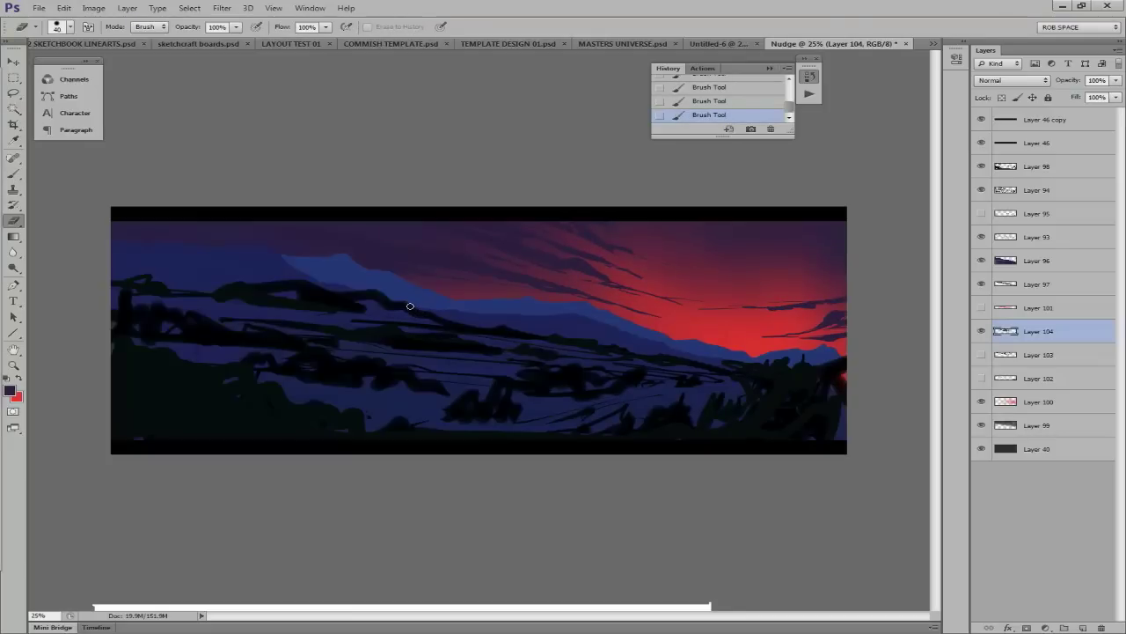
{"action": "key", "text": "ctrl+alt+z"}
{"action": "key", "text": "b"}
{"action": "key", "text": "ctrl+alt+z"}
{"action": "key", "text": "ctrl+alt+z"}
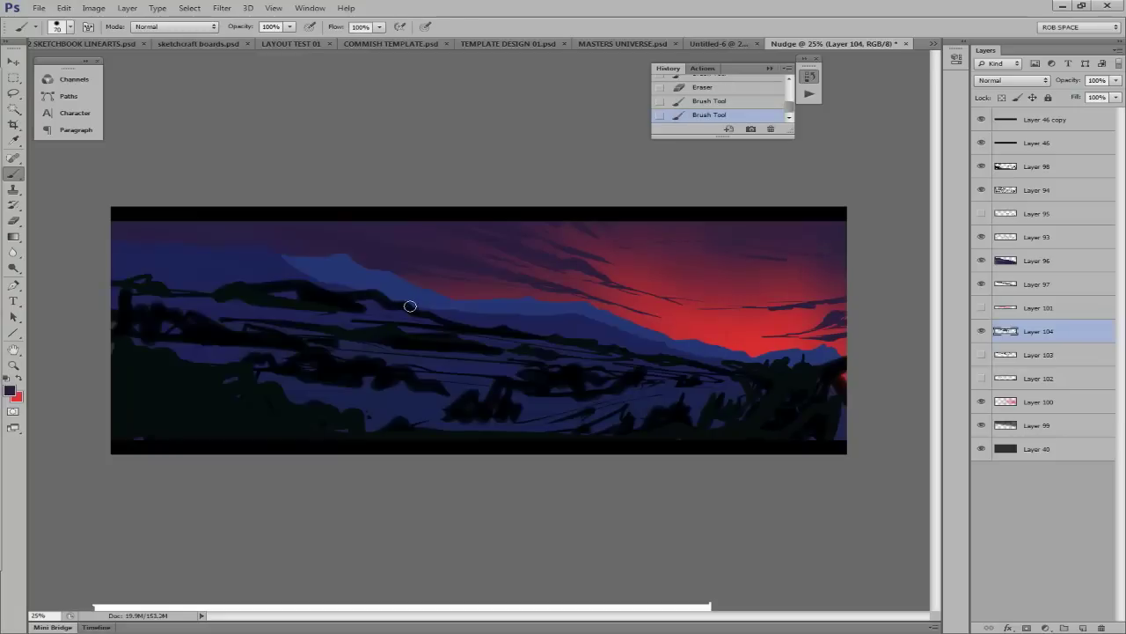
{"action": "key", "text": "ctrl+shift+z"}
{"action": "key", "text": "ctrl+shift+z"}
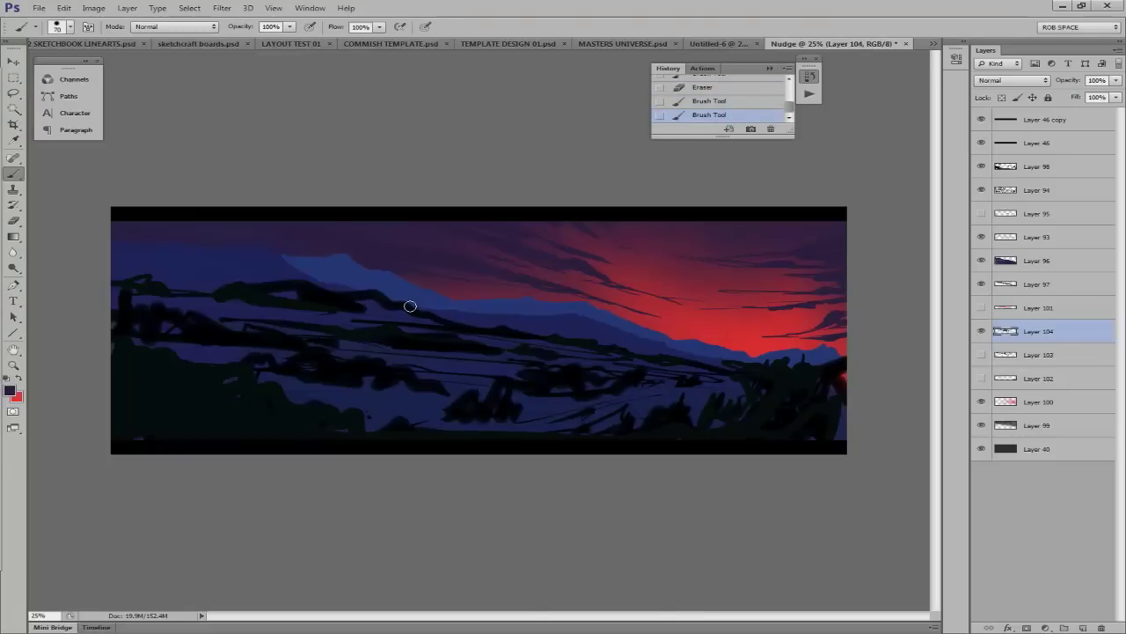
{"action": "key", "text": "e"}
{"action": "key", "text": "ctrl+alt+z"}
{"action": "key", "text": "ctrl+alt+z"}
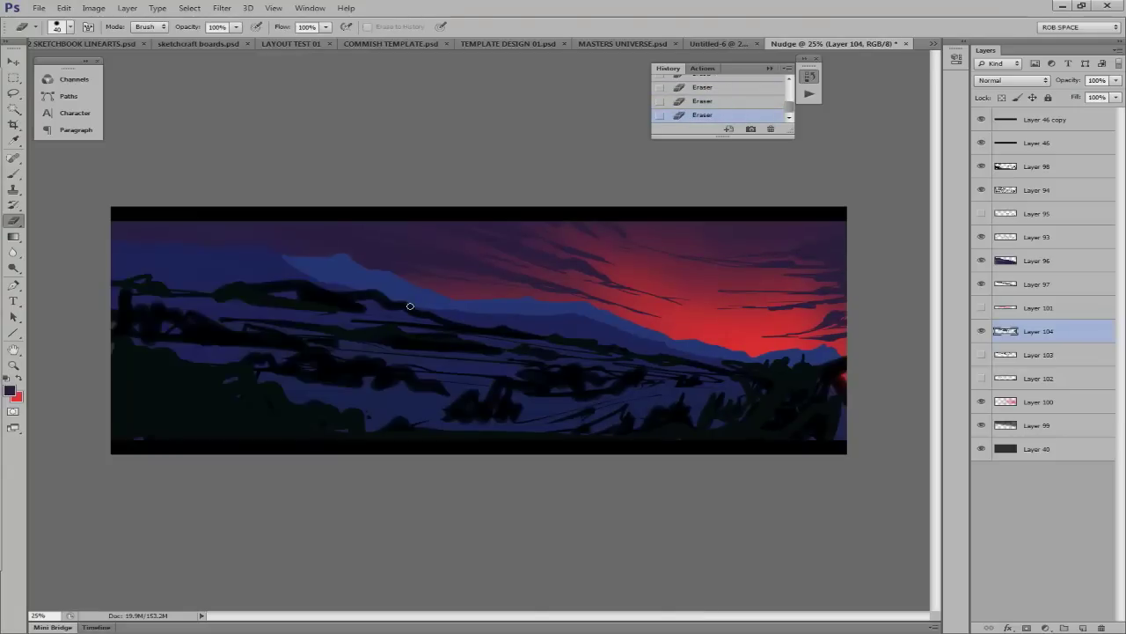
Duplicate the streak layer to Layer 104 copy and apply a Gaussian Blur.
{"action": "key", "text": "ctrl+j"}
{"action": "key", "text": "alt+t"}
{"action": "key", "text": "b"}
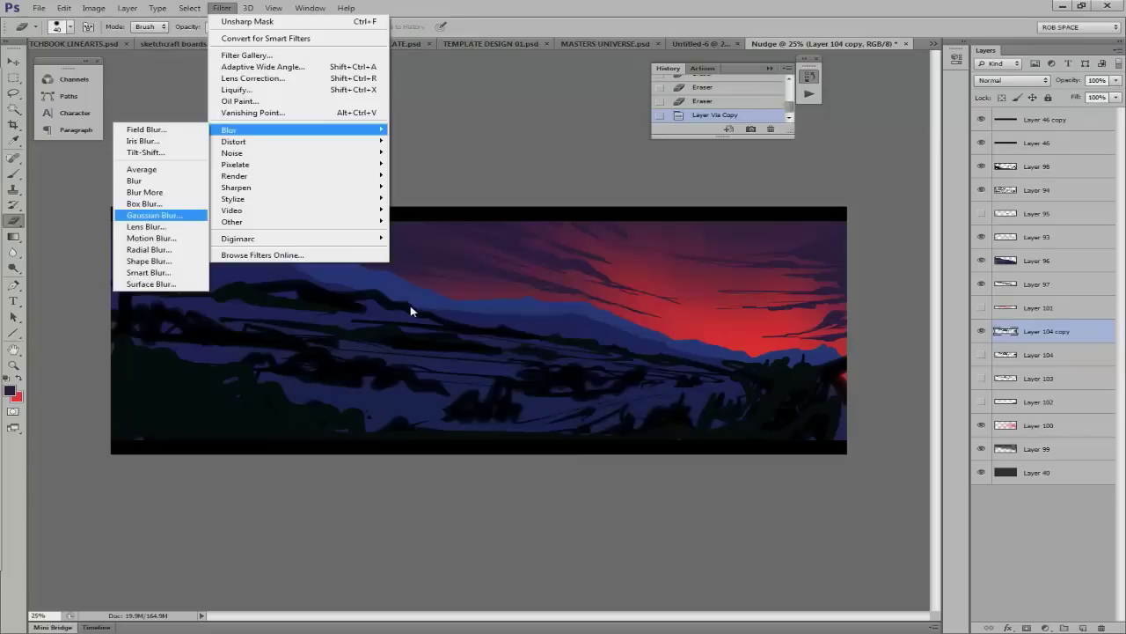
{"action": "key", "text": "g"}
{"action": "key", "text": "Return"}
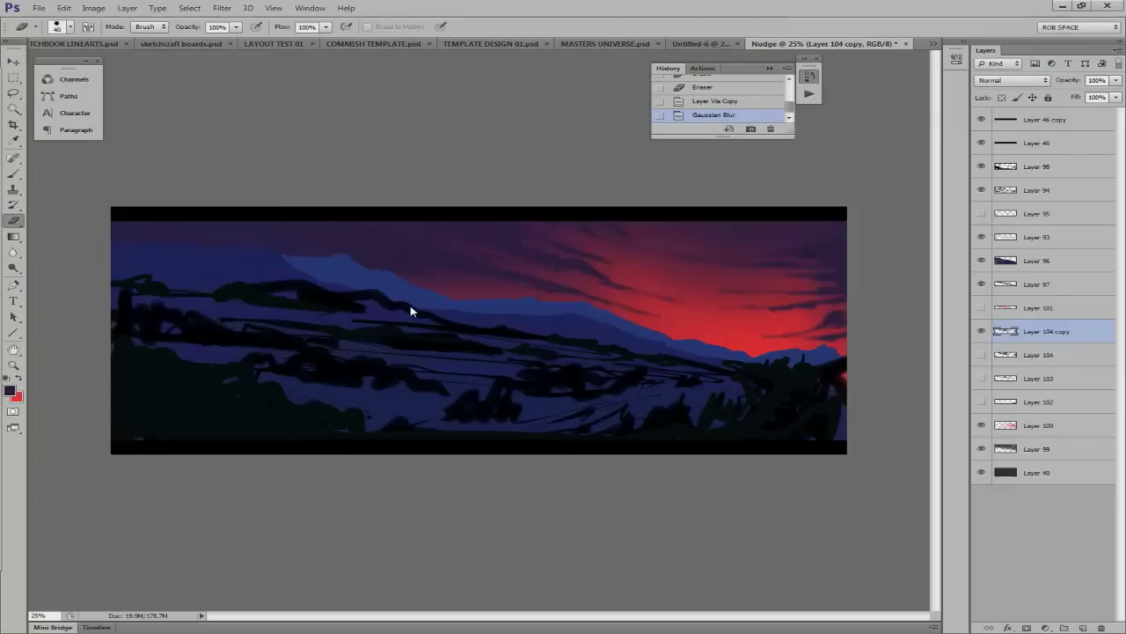
Erase part of the blurred streaks with a large 700-size eraser.
{"action": "right_click", "coordinate": [410, 305]}
{"action": "key", "text": "bracketright"}
{"action": "key", "text": "bracketright"}
{"action": "key", "text": "bracketright"}
{"action": "left_click", "coordinate": [410, 305]}
{"action": "left_click", "coordinate": [410, 306]}
Paint thin red streaks across the sky on a new layer.
{"action": "key", "text": "ctrl+shift+alt+n"}
{"action": "key", "text": "b"}
{"action": "mouse_move", "coordinate": [831, 313]}
{"action": "left_mouse_down"}
{"action": "mouse_move", "coordinate": [781, 334]}
{"action": "mouse_move", "coordinate": [760, 306]}
{"action": "left_mouse_up"}
{"action": "left_click_drag", "start_coordinate": [846, 295], "coordinate": [810, 297]}
{"action": "left_click_drag", "start_coordinate": [637, 296], "coordinate": [502, 252]}
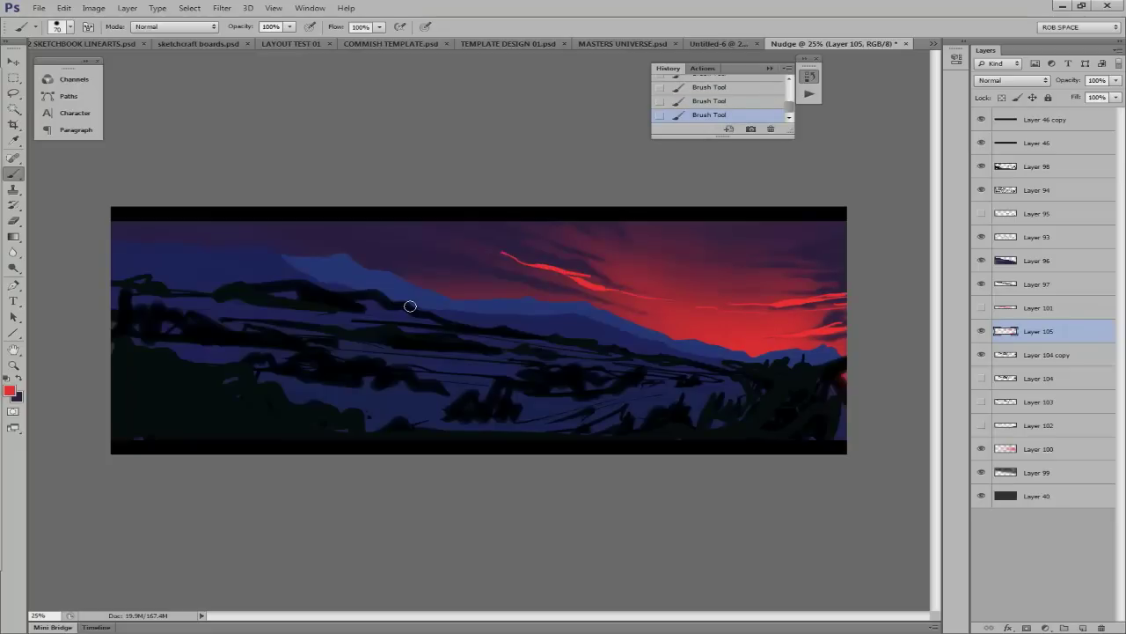
{"action": "left_click_drag", "start_coordinate": [604, 304], "coordinate": [375, 259]}
{"action": "left_click_drag", "start_coordinate": [533, 291], "coordinate": [396, 280]}
{"action": "left_click_drag", "start_coordinate": [846, 264], "coordinate": [755, 270]}
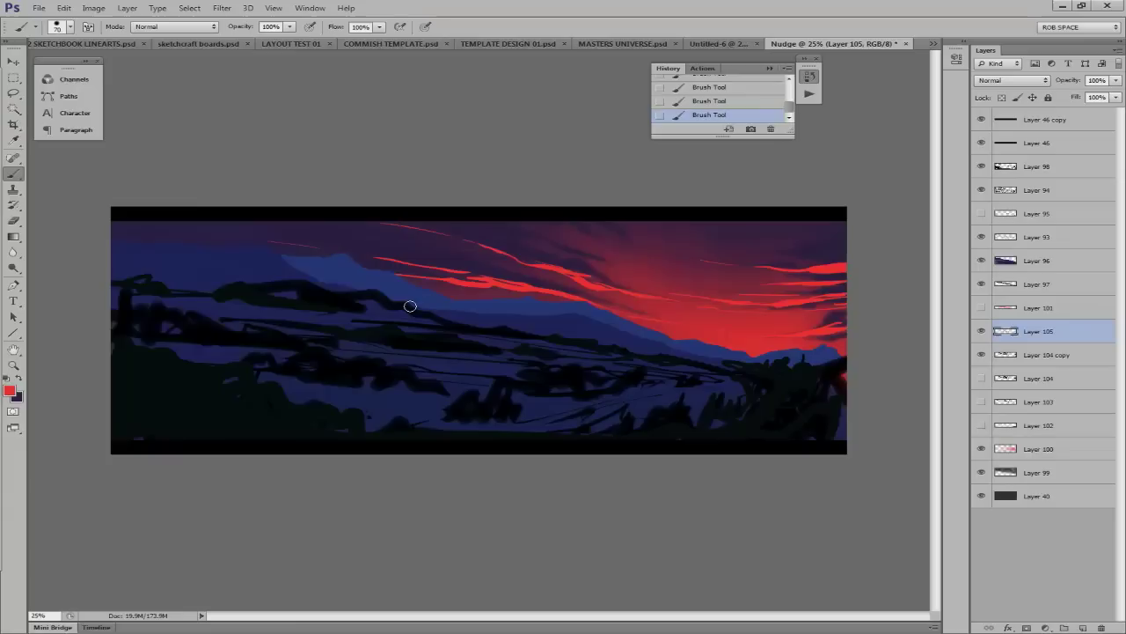
Lock transparency to recolour the streaks orange, then paint an orange horizon glow on a new layer.
{"action": "key", "text": "x"}
{"action": "left_click", "coordinate": [414, 301], "text": "alt"}
{"action": "key", "text": "slash"}
{"action": "key", "text": "x"}
{"action": "key", "text": "alt+BackSpace"}
{"action": "left_click", "coordinate": [1084, 628]}
{"action": "left_click_drag", "start_coordinate": [687, 328], "coordinate": [756, 345]}
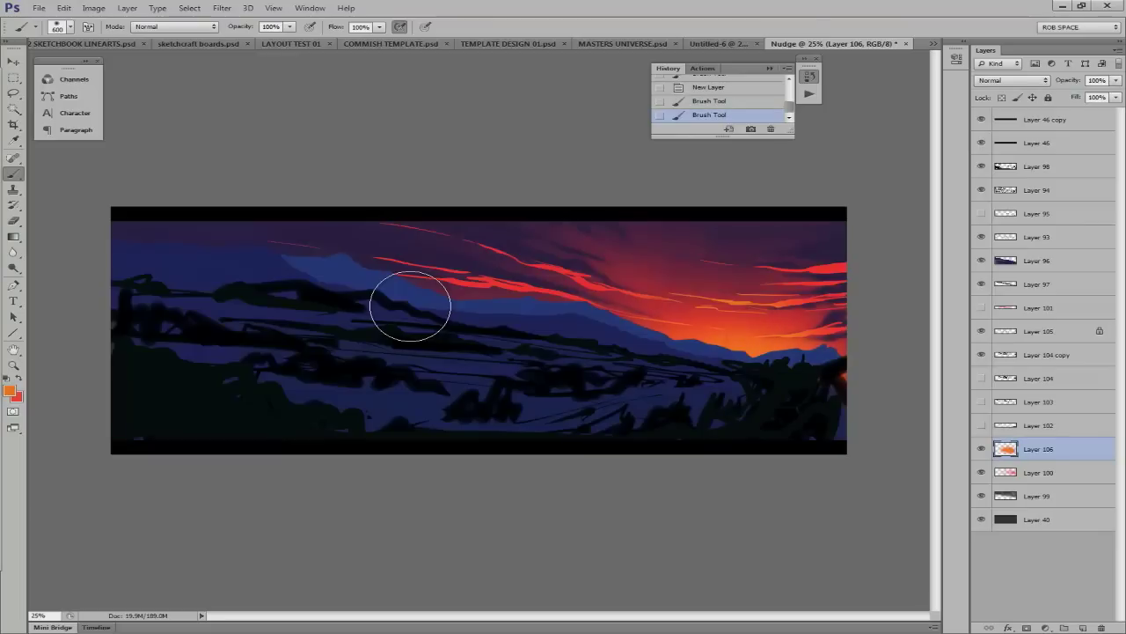
Duplicate and Gaussian-blur the red streak layer, and lower the original's opacity.
{"action": "left_click", "coordinate": [410, 308], "text": "ctrl"}
{"action": "key", "text": "ctrl+j"}
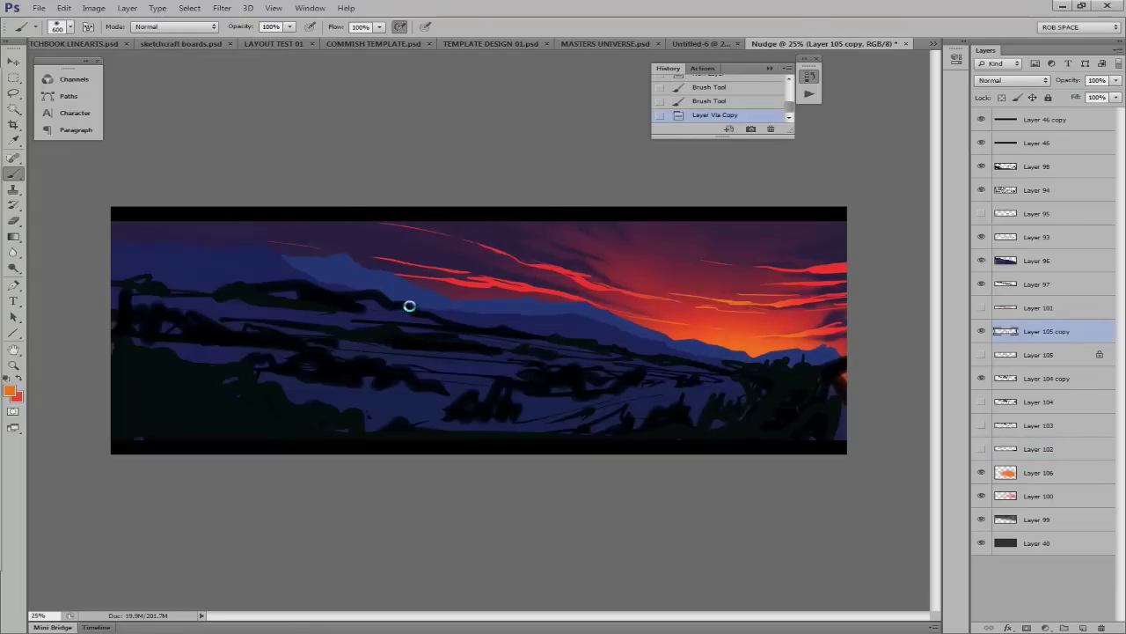
{"action": "key", "text": "ctrl+f"}
{"action": "key", "text": "ctrl+f"}
{"action": "key", "text": "ctrl+z"}
{"action": "key", "text": "alt+bracketleft"}
{"action": "key", "text": "4"}
{"action": "key", "text": "4"}
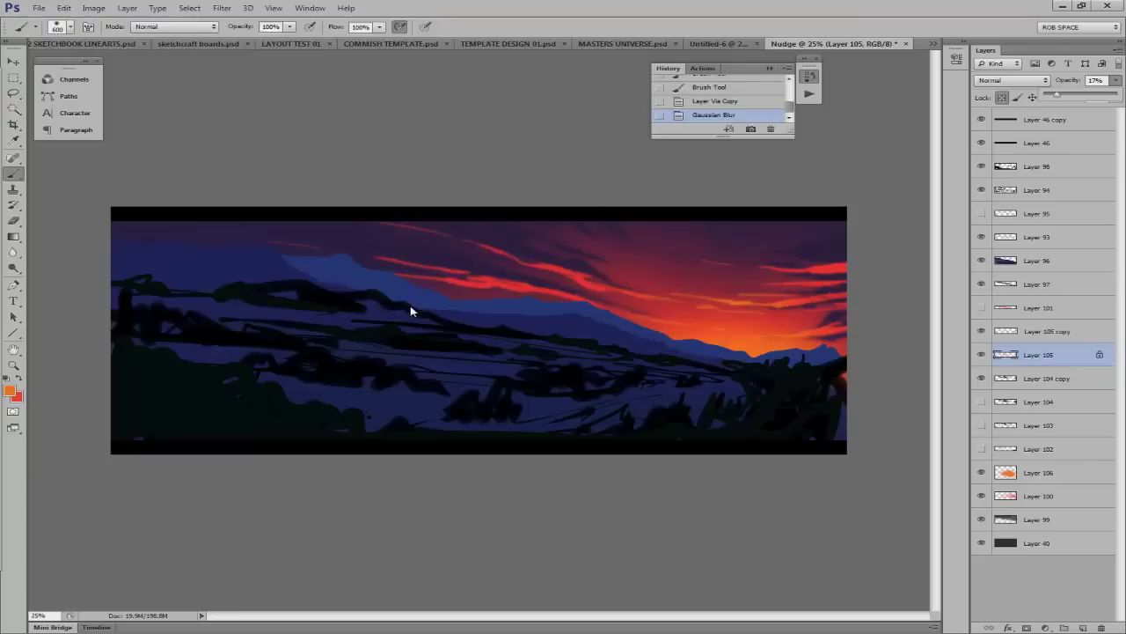
Erase and soften the faded red streaks, then unlock the layer's transparency.
{"action": "key", "text": "e"}
{"action": "left_click", "coordinate": [410, 305]}
{"action": "left_click", "coordinate": [410, 305]}
{"action": "left_click", "coordinate": [410, 306]}
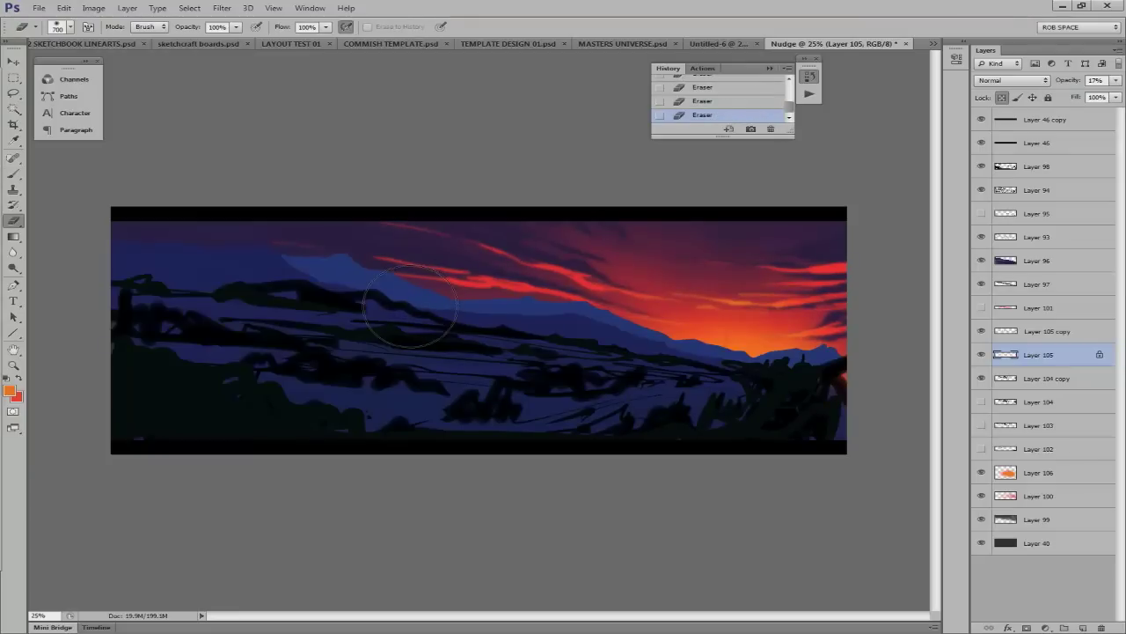
{"action": "key", "text": "slash"}
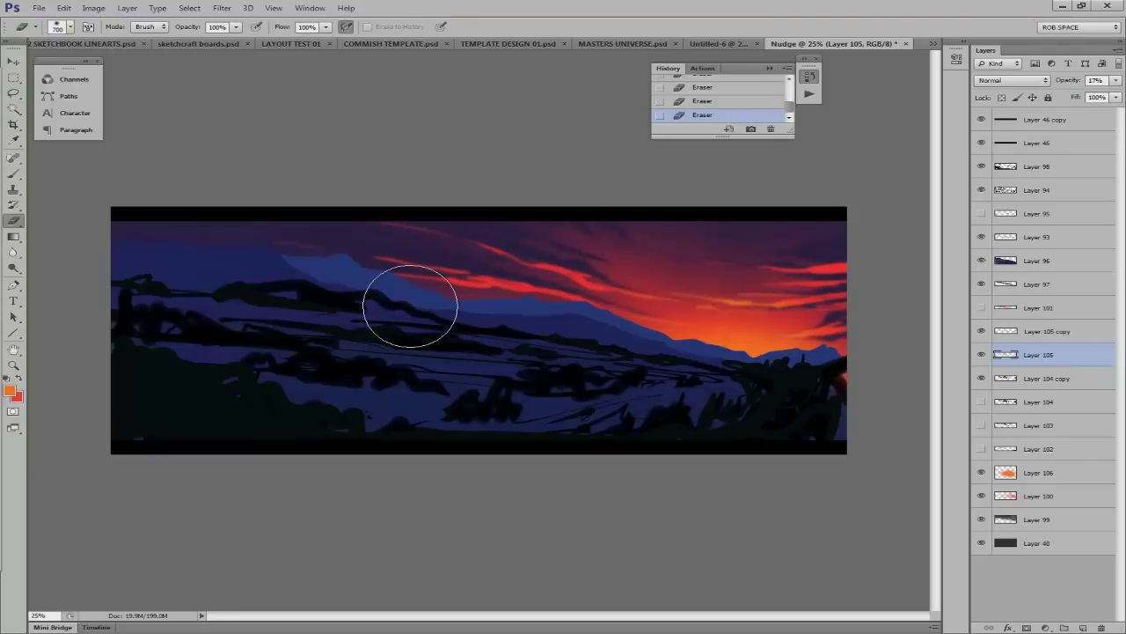
Dab a red glow into the sky on a new layer.
{"action": "key", "text": "alt+bracketright"}
{"action": "key", "text": "ctrl+shift+alt+n"}
{"action": "key", "text": "b"}
{"action": "key", "text": "x"}
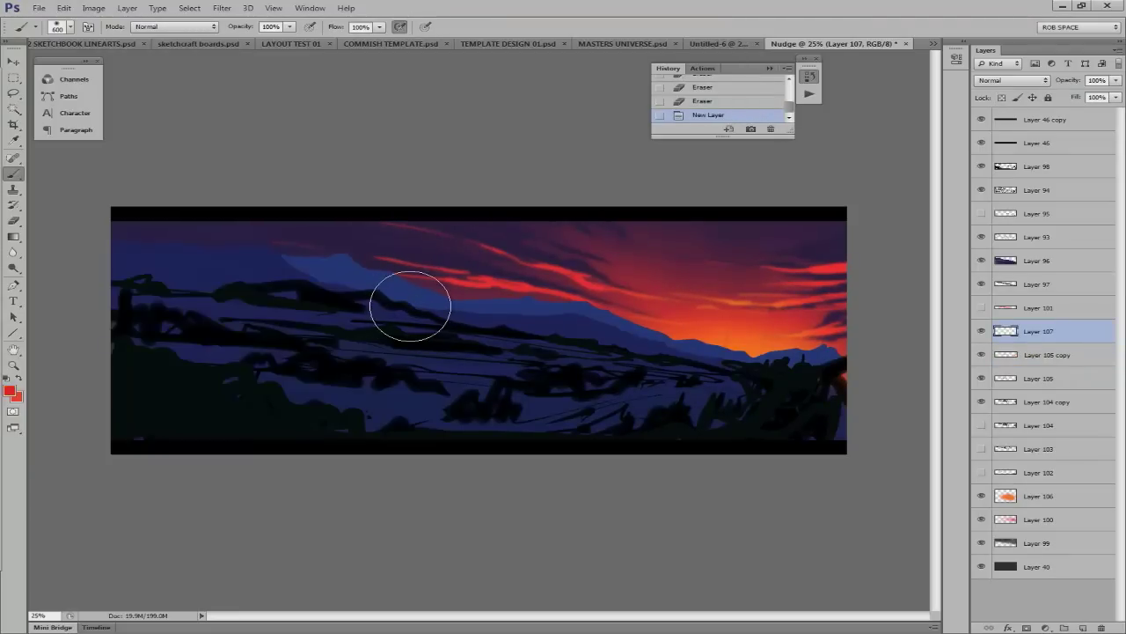
{"action": "left_click", "coordinate": [410, 305]}
{"action": "left_click", "coordinate": [410, 305]}
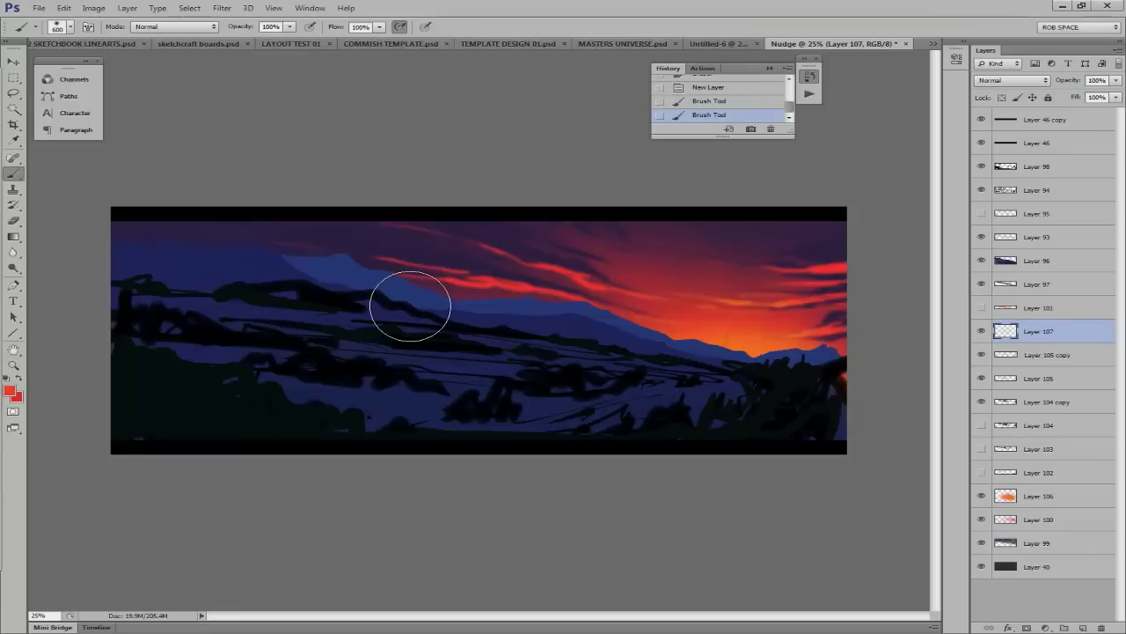
{"action": "key", "text": "ctrl+z"}
On a new layer, dab blue haze onto the hills with a 491-size brush.
{"action": "key", "text": "ctrl+shift+alt+n"}
{"action": "right_click", "coordinate": [410, 306]}
{"action": "scroll", "coordinate": [410, 305], "scroll_direction": "down", "scroll_amount": 3}
{"action": "key", "text": "Return"}
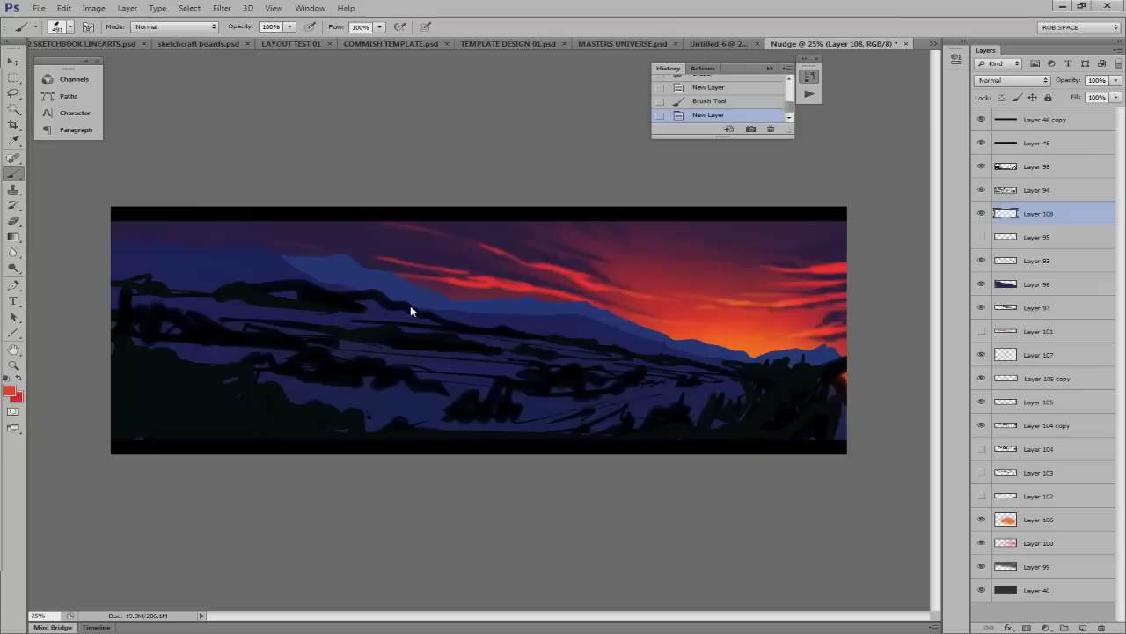
{"action": "left_click", "coordinate": [413, 302], "text": "alt"}
{"action": "left_click", "coordinate": [410, 305]}
{"action": "left_click", "coordinate": [408, 309]}
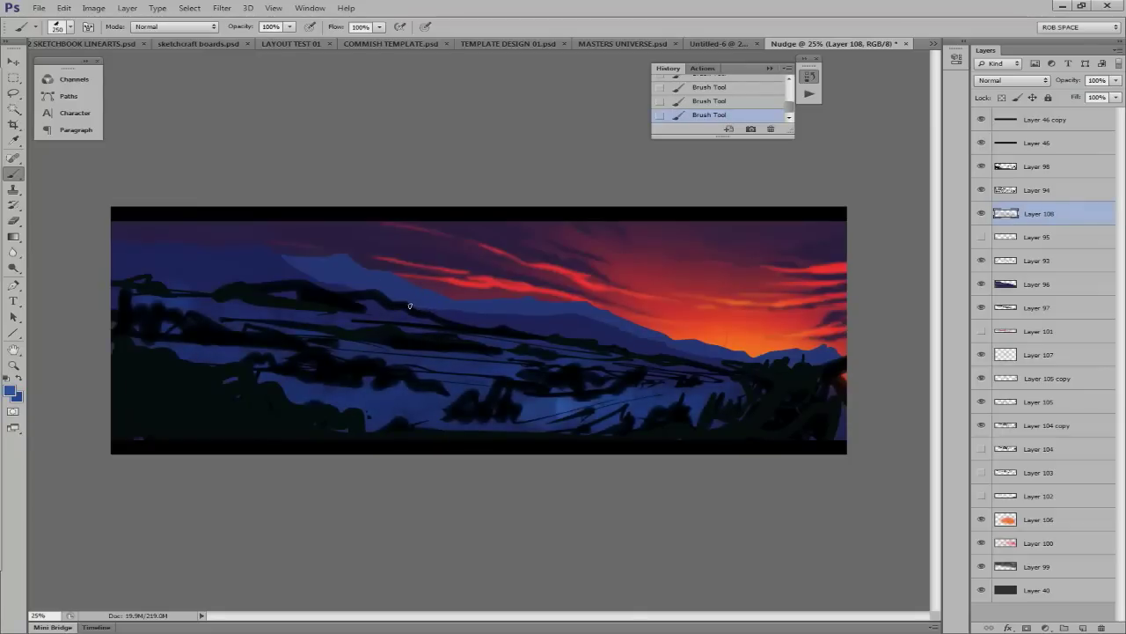
On a new layer, paint light-blue mist along the lower hills with a 250 px brush.
{"action": "key", "text": "ctrl+shift+alt+n"}
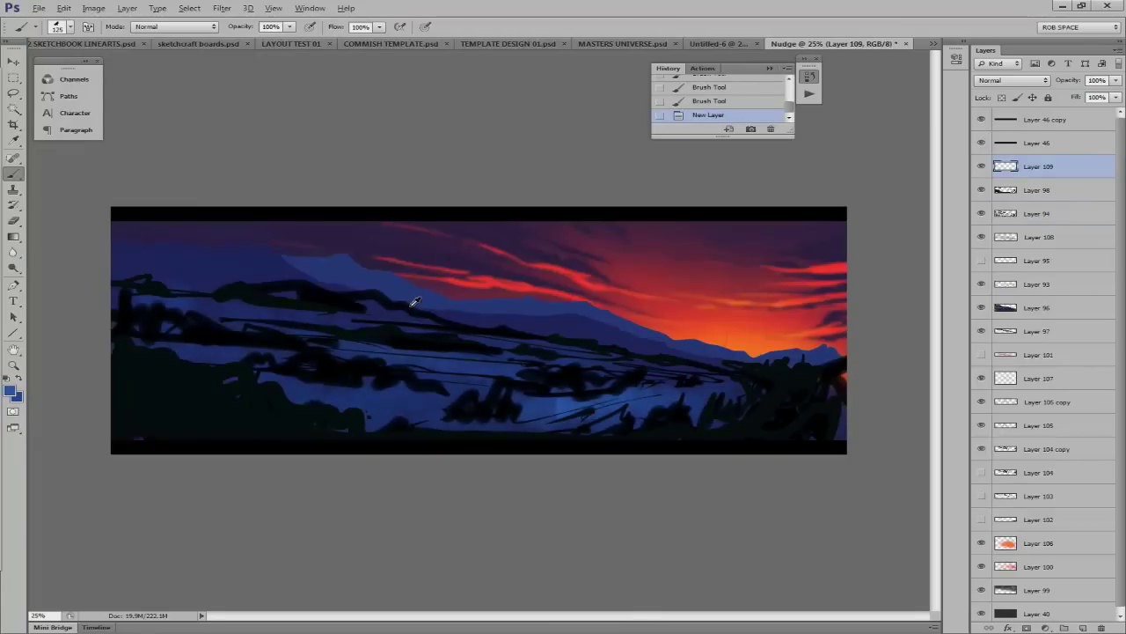
{"action": "left_click_drag", "start_coordinate": [515, 401], "coordinate": [669, 401]}
{"action": "key", "text": "bracketright"}
{"action": "key", "text": "bracketright"}
{"action": "key", "text": "bracketright"}
{"action": "left_click_drag", "start_coordinate": [528, 396], "coordinate": [704, 392]}
{"action": "left_click_drag", "start_coordinate": [352, 392], "coordinate": [440, 396]}
{"action": "key", "text": "bracketleft"}
{"action": "key", "text": "bracketleft"}
{"action": "key", "text": "bracketleft"}
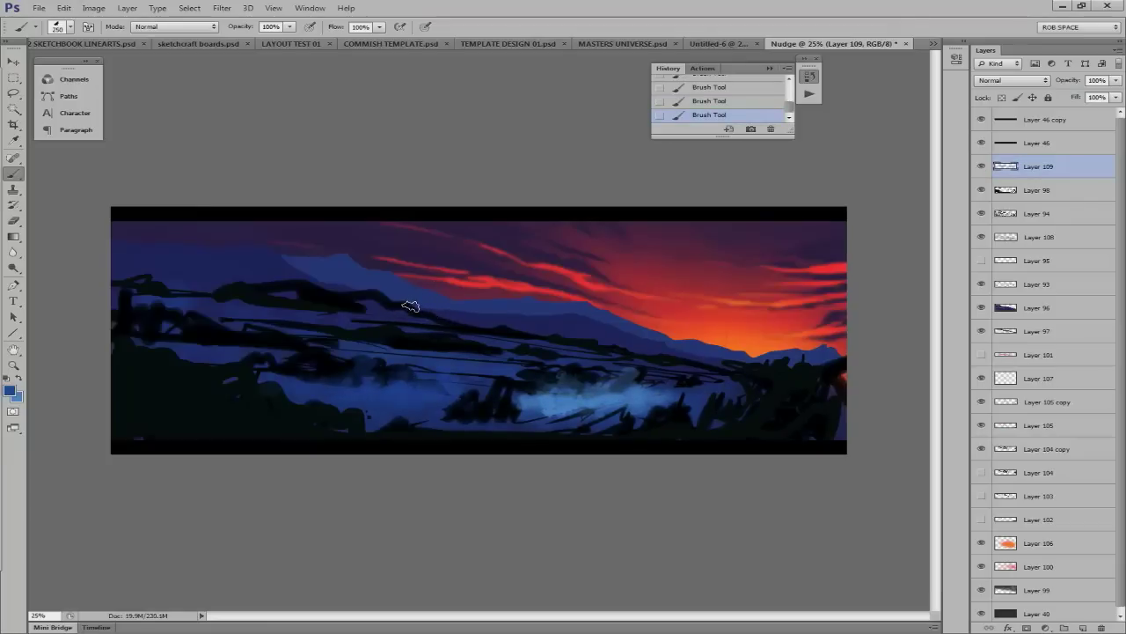
{"action": "key", "text": "bracketleft"}
{"action": "key", "text": "bracketleft"}
{"action": "key", "text": "bracketleft"}
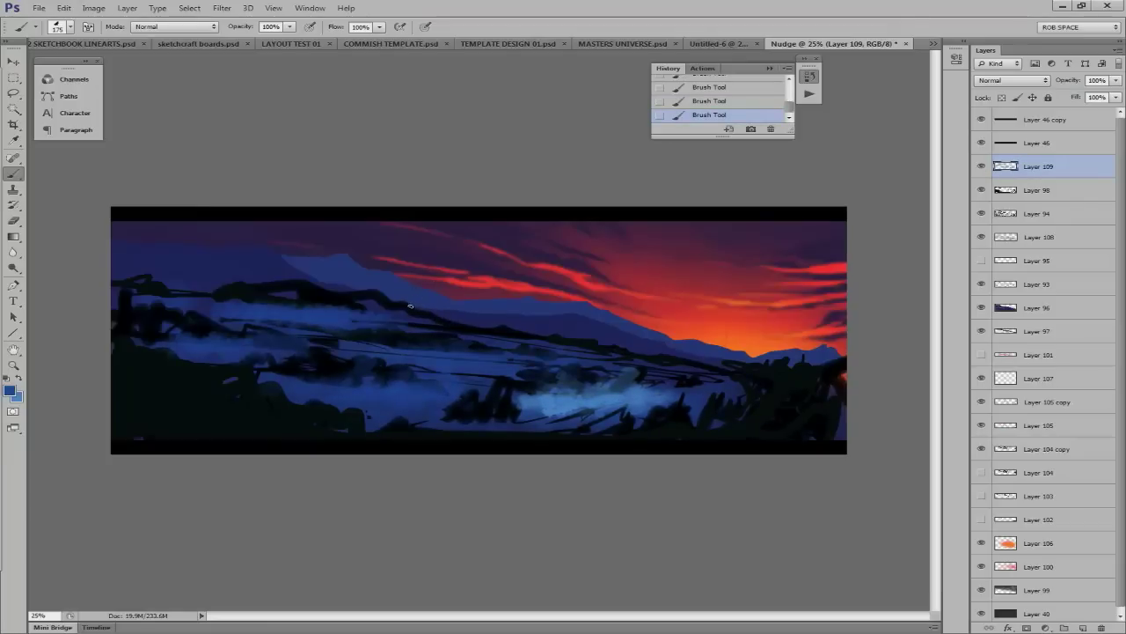
Erase parts of the mist, add another stroke, and Gaussian Blur the mist layer.
{"action": "key", "text": "e"}
{"action": "right_click", "coordinate": [410, 302]}
{"action": "key", "text": "Escape"}
{"action": "left_click_drag", "start_coordinate": [410, 302], "coordinate": [334, 308]}
{"action": "key", "text": "b"}
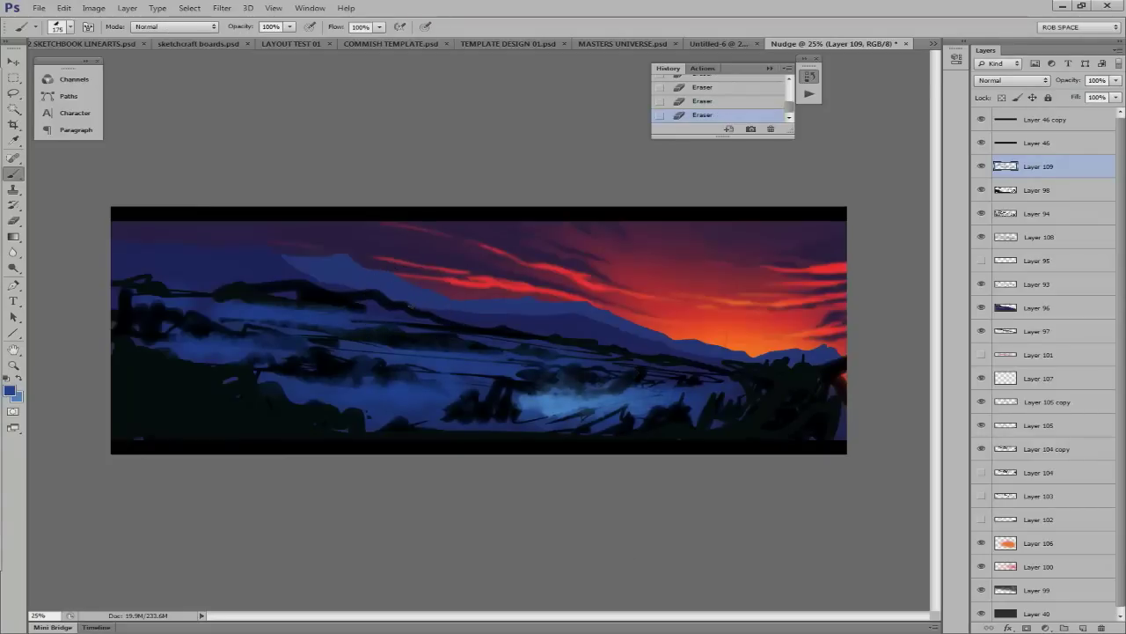
{"action": "left_click_drag", "start_coordinate": [418, 314], "coordinate": [449, 339]}
{"action": "key", "text": "e"}
{"action": "key", "text": "bracketleft"}
{"action": "key", "text": "bracketleft"}
{"action": "left_click", "coordinate": [410, 307]}
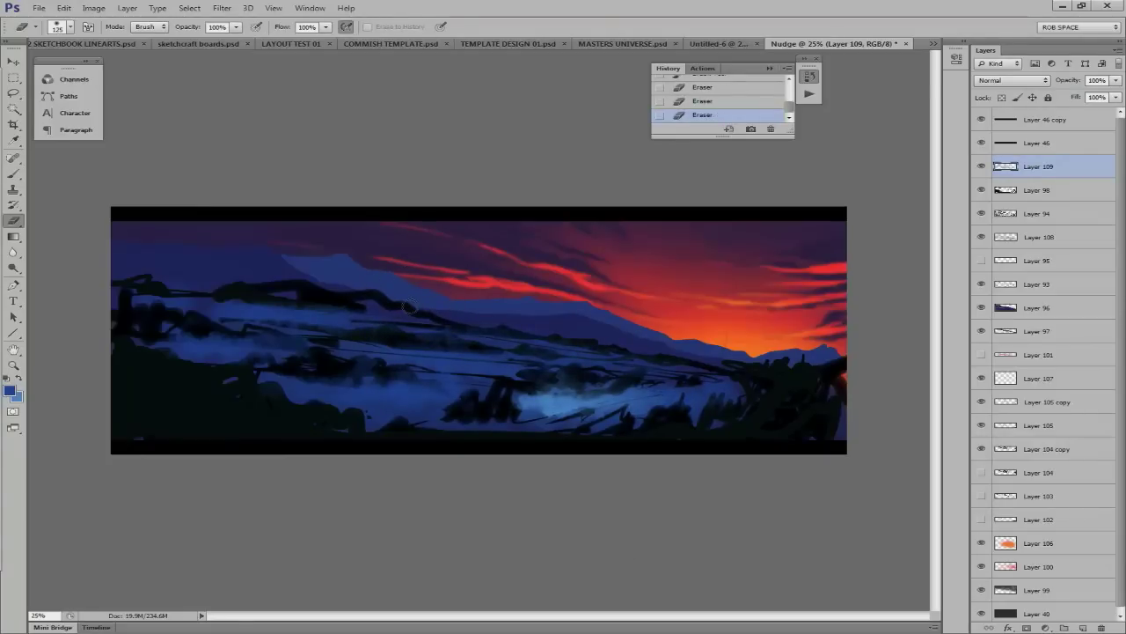
{"action": "key", "text": "ctrl+f"}
{"action": "key", "text": "ctrl+f"}
On a new layer beneath Layer 109, paint light-blue mist across the hills.
{"action": "key", "text": "ctrl+shift+alt+n"}
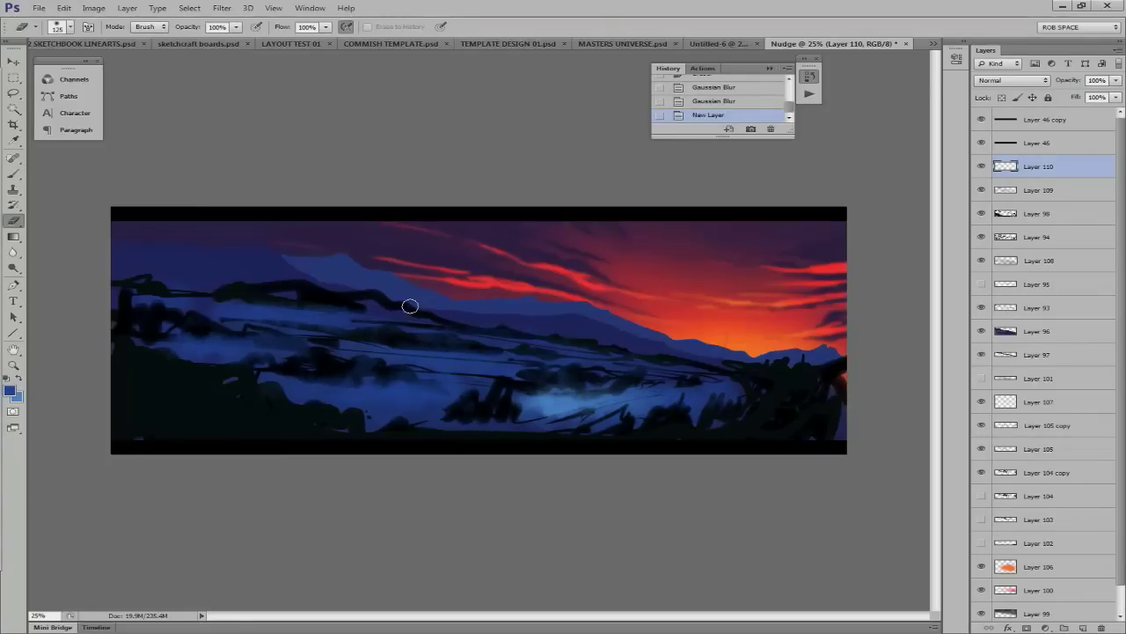
{"action": "key", "text": "b"}
{"action": "key", "text": "ctrl+bracketleft"}
{"action": "key", "text": "bracketright"}
{"action": "left_click_drag", "start_coordinate": [634, 383], "coordinate": [568, 395]}
{"action": "mouse_move", "coordinate": [695, 378]}
{"action": "left_mouse_down"}
{"action": "mouse_move", "coordinate": [627, 386]}
{"action": "mouse_move", "coordinate": [325, 345]}
{"action": "left_mouse_up"}
Paint pale mist through the valley with an 80 px brush, then blur the strokes.
{"action": "key", "text": "bracketleft"}
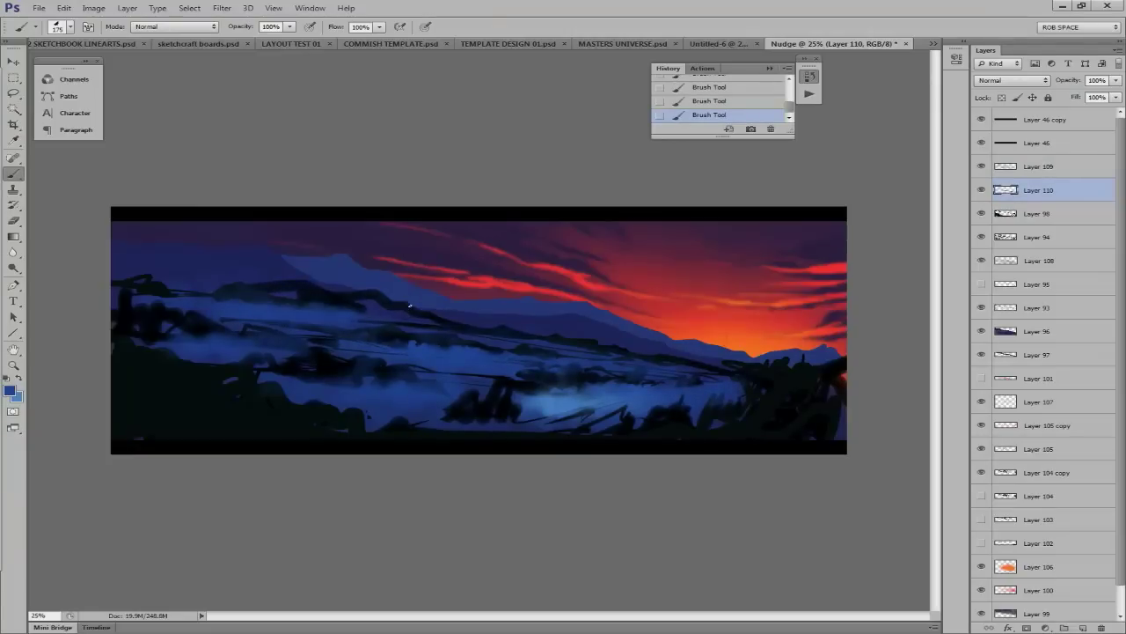
{"action": "key", "text": "x"}
{"action": "key", "text": "bracketleft"}
{"action": "key", "text": "bracketleft"}
{"action": "key", "text": "bracketleft"}
{"action": "mouse_move", "coordinate": [488, 356]}
{"action": "left_mouse_down"}
{"action": "mouse_move", "coordinate": [427, 346]}
{"action": "mouse_move", "coordinate": [439, 339]}
{"action": "left_mouse_up"}
{"action": "key", "text": "bracketright"}
{"action": "key", "text": "bracketright"}
{"action": "left_click_drag", "start_coordinate": [686, 373], "coordinate": [577, 356]}
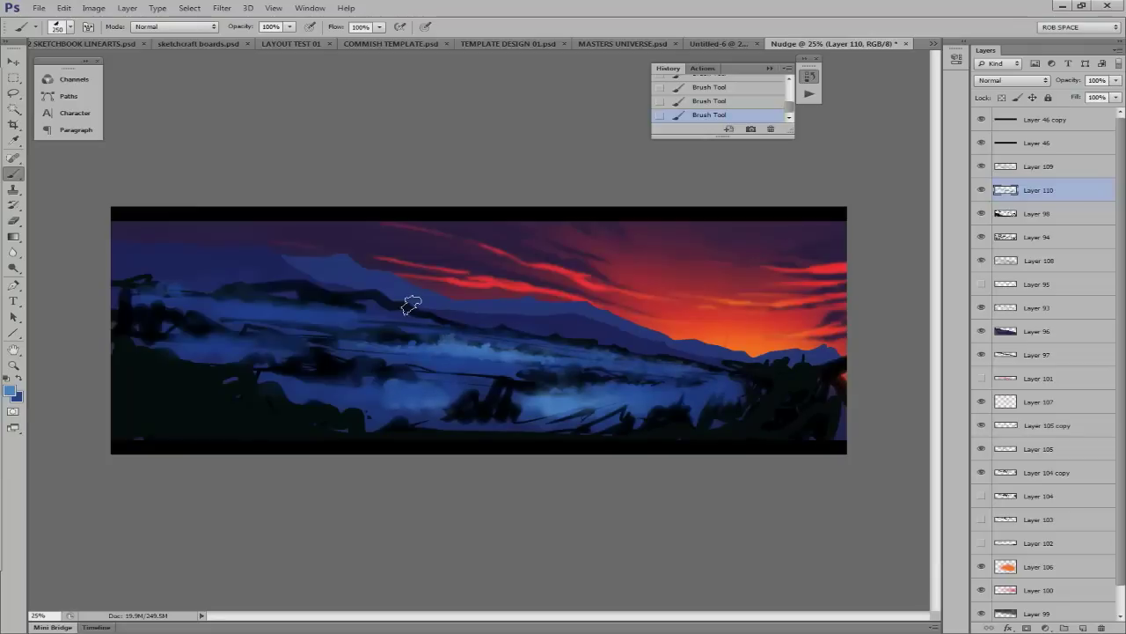
{"action": "key", "text": "bracketleft"}
{"action": "key", "text": "bracketleft"}
{"action": "key", "text": "ctrl+f"}
{"action": "key", "text": "ctrl+f"}
On another new layer, dab small mist strokes and sample blues from the hills.
{"action": "key", "text": "ctrl+shift+alt+n"}
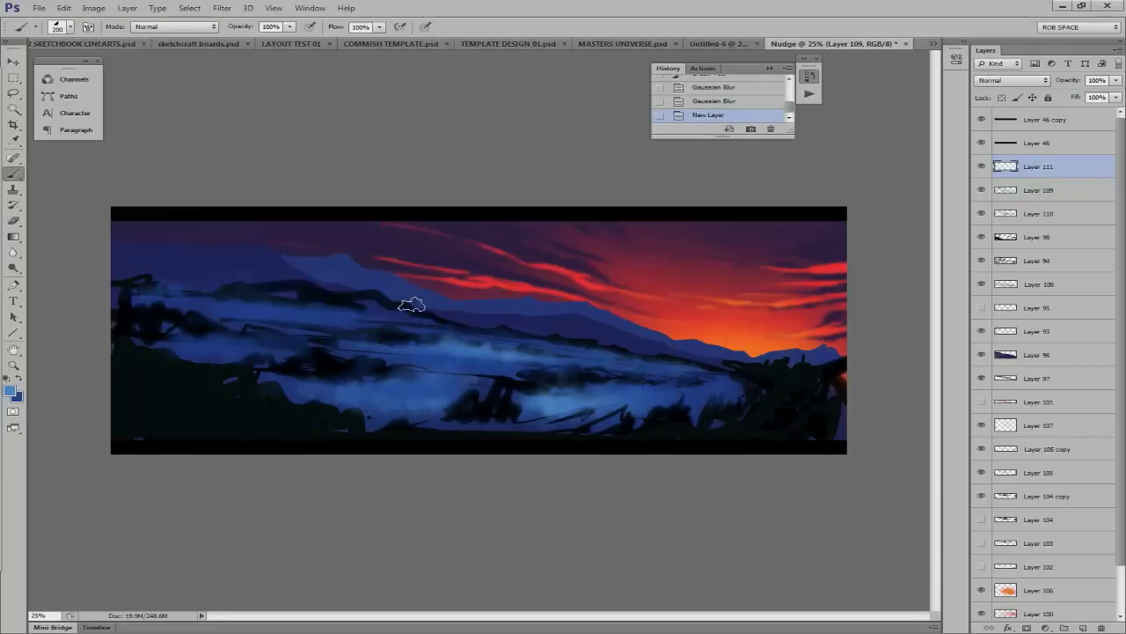
{"action": "left_click_drag", "start_coordinate": [391, 392], "coordinate": [453, 394]}
{"action": "right_click", "coordinate": [410, 309]}
{"action": "left_click", "coordinate": [410, 310]}
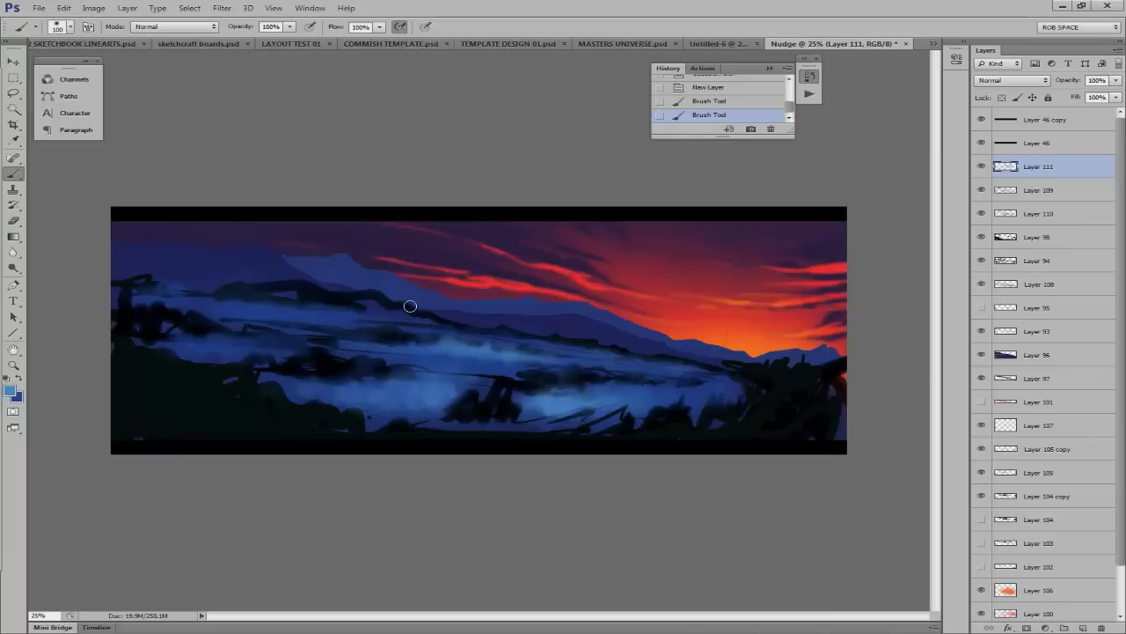
{"action": "left_click", "coordinate": [410, 305]}
{"action": "key", "text": "["}
{"action": "key", "text": "["}
{"action": "key", "text": "["}
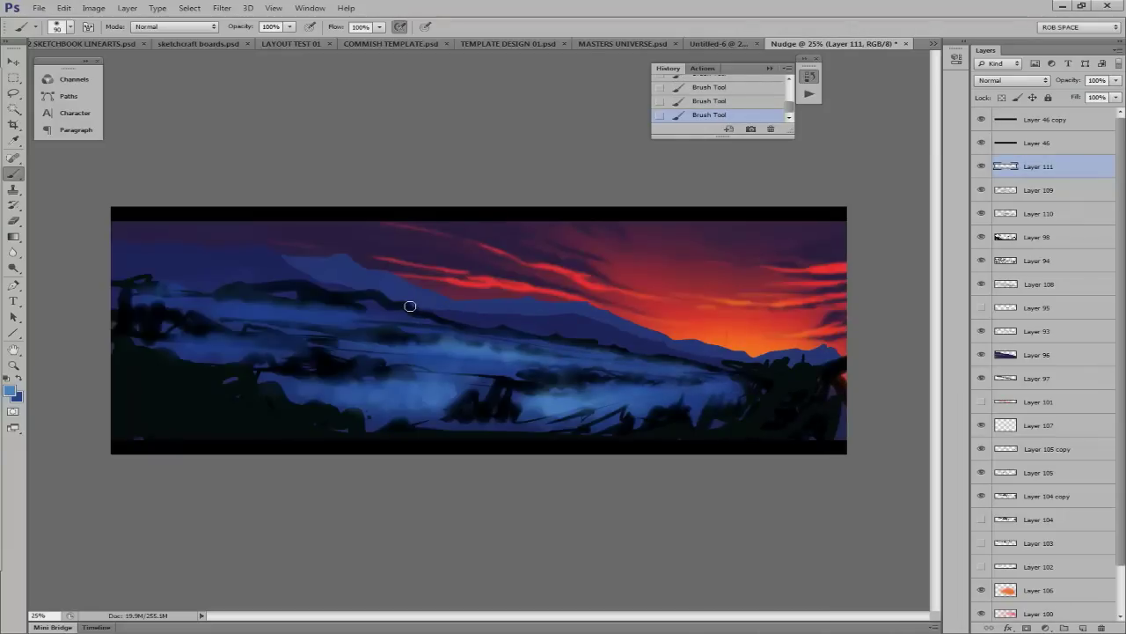
{"action": "key", "text": "bracketright"}
{"action": "key", "text": "bracketright"}
{"action": "key", "text": "bracketright"}
{"action": "left_click", "coordinate": [414, 301], "text": "alt"}
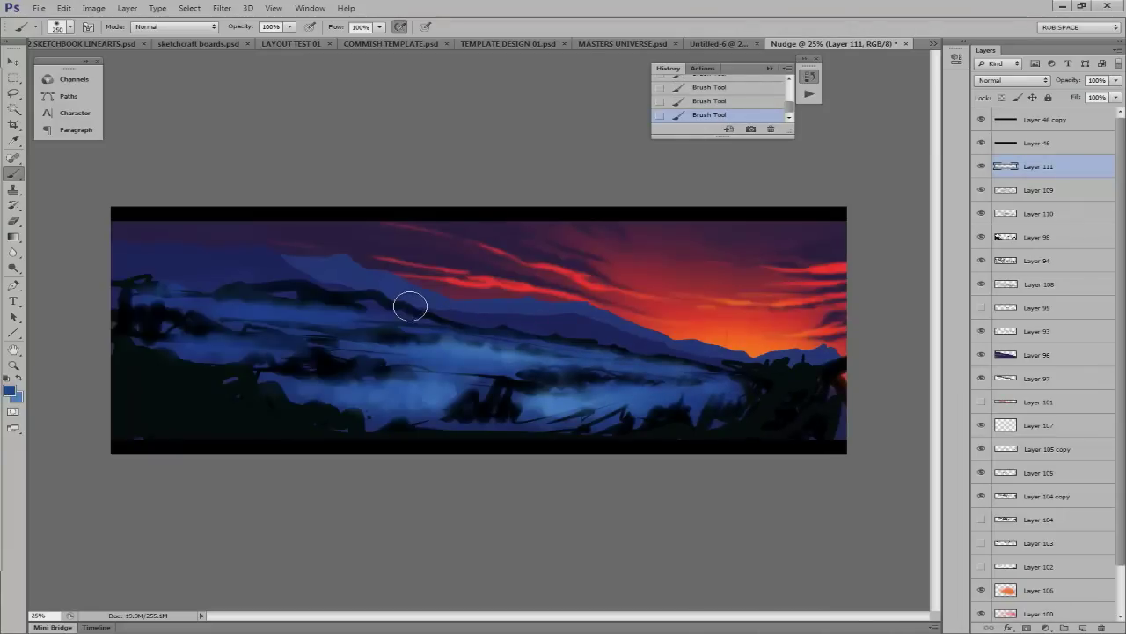
{"action": "key", "text": "bracketright"}
{"action": "key", "text": "bracketright"}
{"action": "key", "text": "bracketright"}
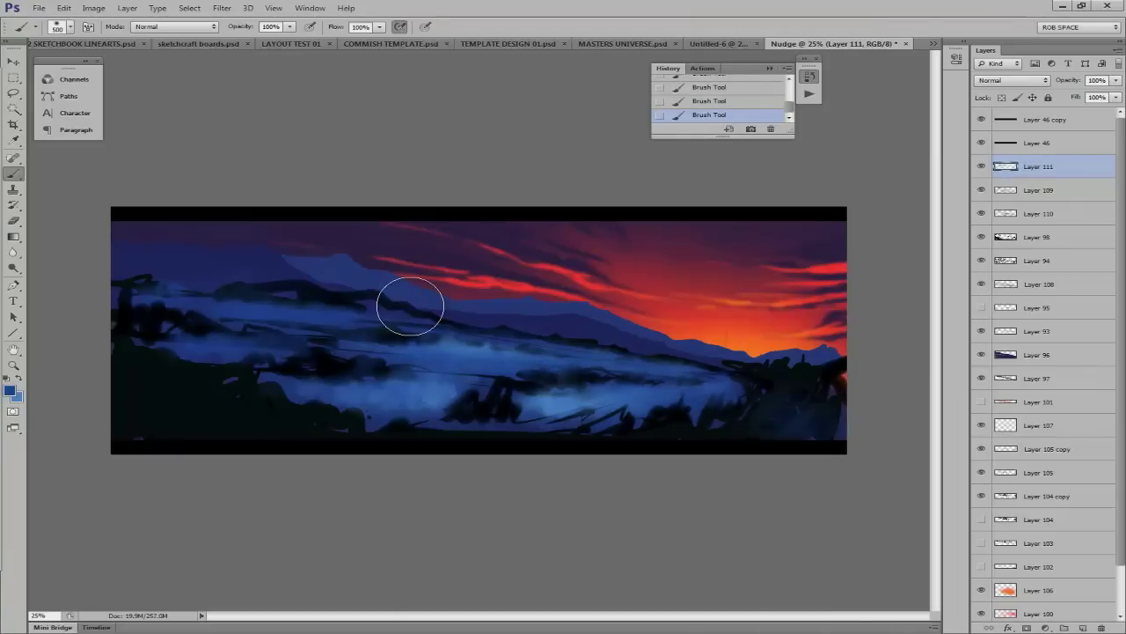
{"action": "left_click", "coordinate": [411, 305], "text": "alt"}
Darken the mid-ground cloud band on Layer 94 with a 125 px brush, transparency locked.
{"action": "left_click", "coordinate": [410, 310], "text": "ctrl"}
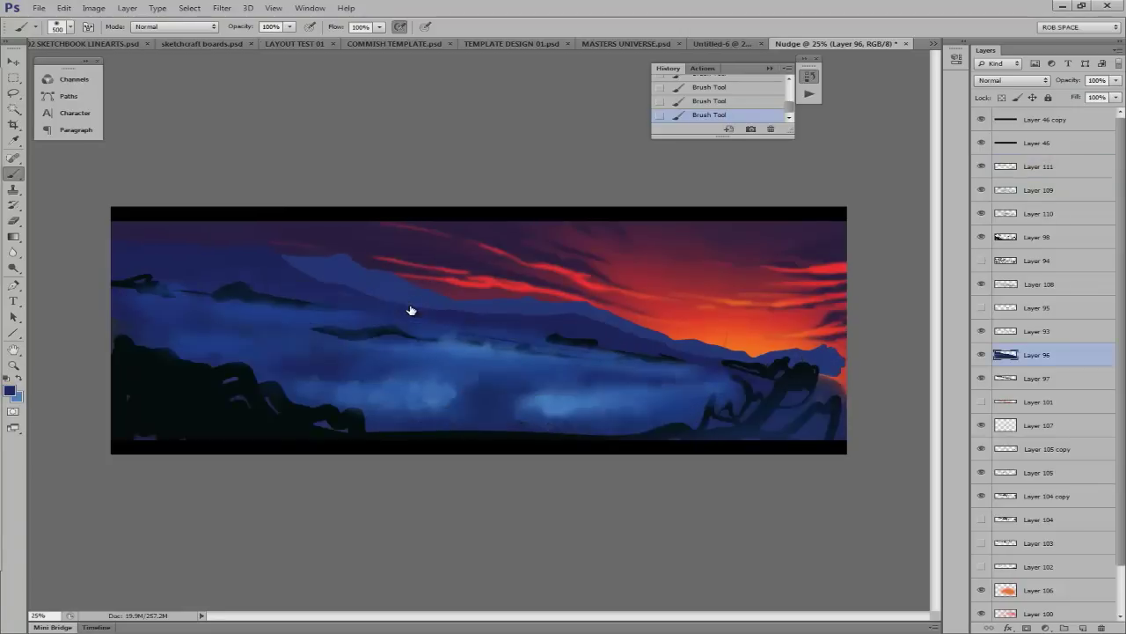
{"action": "right_click", "coordinate": [607, 396]}
{"action": "double_click", "coordinate": [704, 450]}
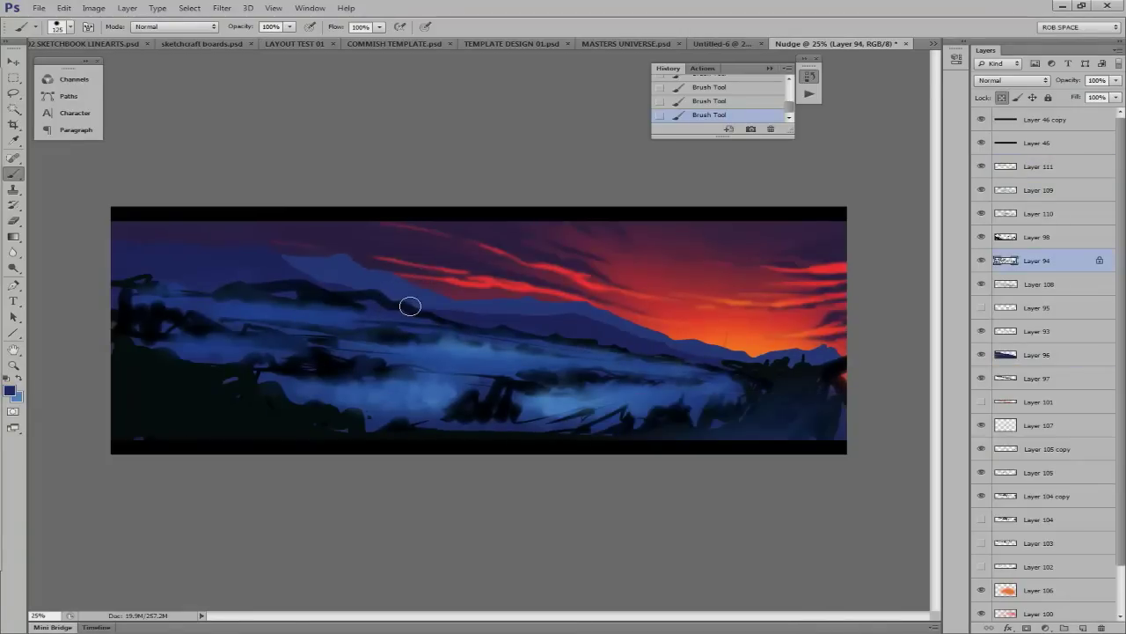
{"action": "key", "text": "slash"}
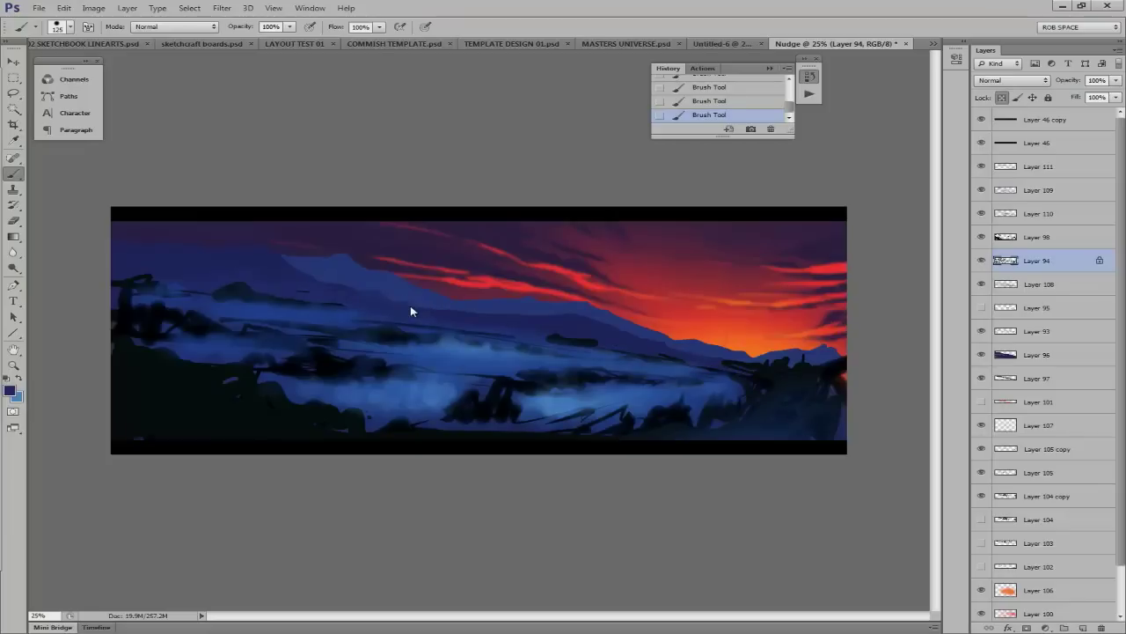
{"action": "left_click_drag", "start_coordinate": [410, 308], "coordinate": [255, 287]}
{"action": "left_click_drag", "start_coordinate": [440, 321], "coordinate": [545, 338]}
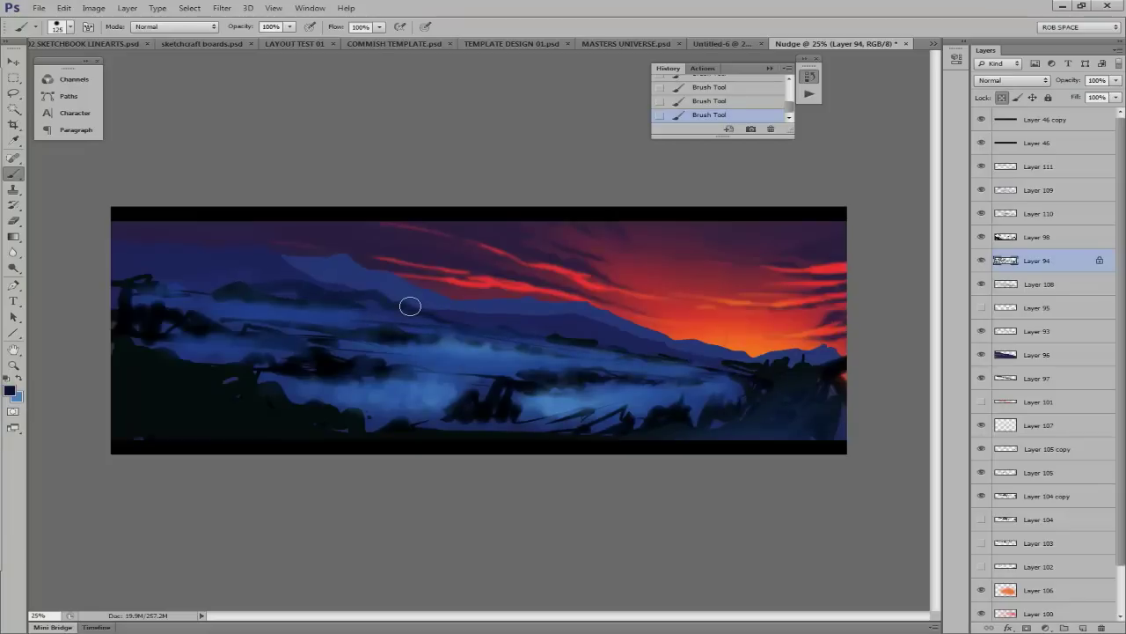
{"action": "key", "text": "slash"}
{"action": "key", "text": "bracketleft"}
{"action": "key", "text": "bracketleft"}
{"action": "key", "text": "bracketleft"}
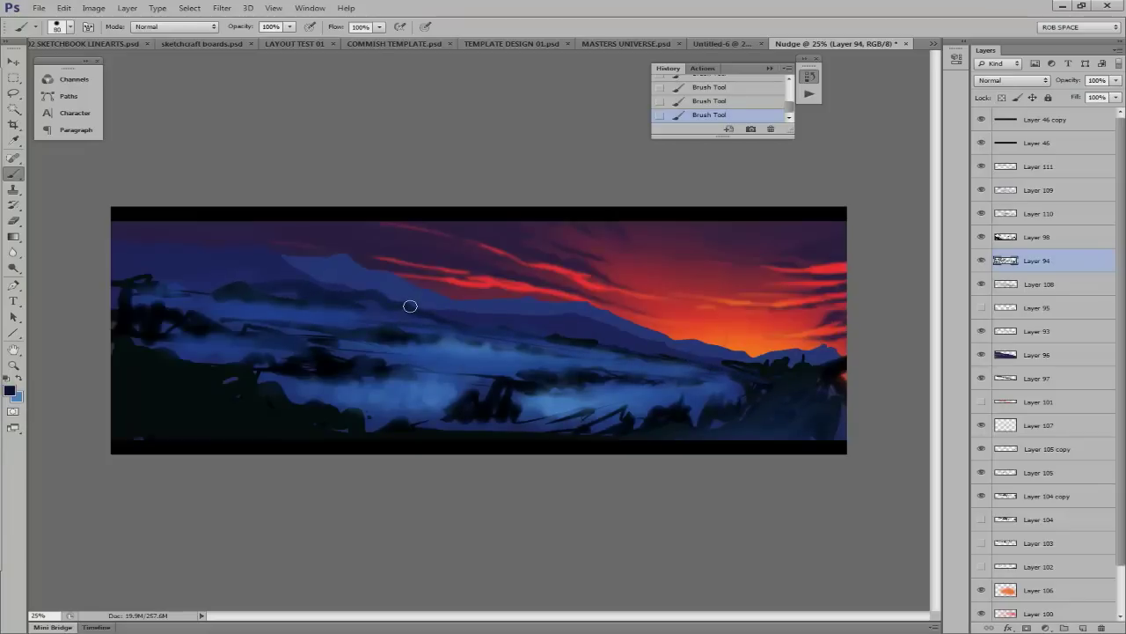
On a new layer above Layer 94, dab small dark marks on the hills.
{"action": "key", "text": "ctrl+shift+alt+n"}
{"action": "left_click", "coordinate": [408, 307]}
{"action": "left_click", "coordinate": [407, 306]}
{"action": "left_click", "coordinate": [409, 306]}
{"action": "left_click", "coordinate": [409, 305]}
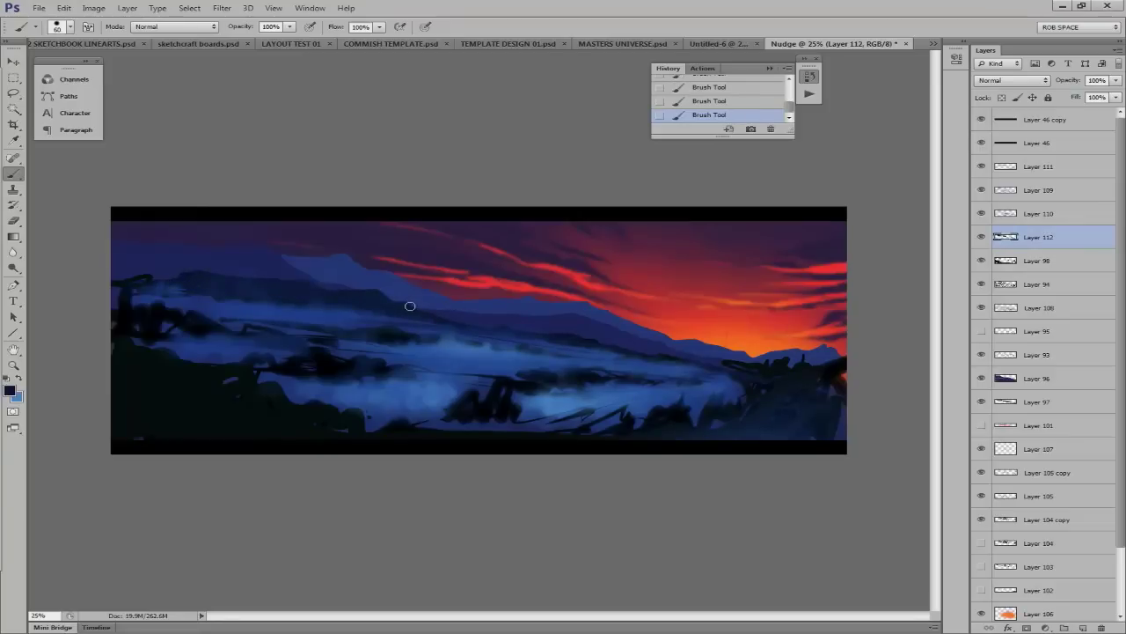
Sample a blue from the painting and erase parts of the dark marks.
{"action": "key", "text": "x"}
{"action": "left_click", "coordinate": [409, 305], "text": "alt"}
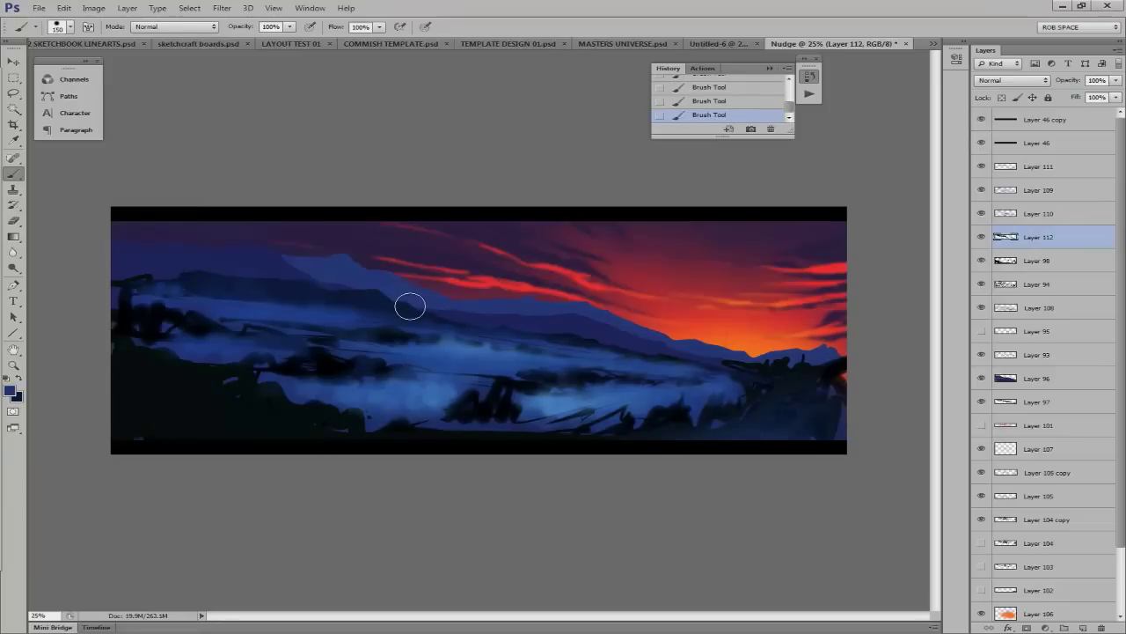
{"action": "key", "text": "e"}
{"action": "left_click", "coordinate": [410, 305]}
{"action": "left_click", "coordinate": [410, 305]}
{"action": "key", "text": "c"}
{"action": "key", "text": "Escape"}
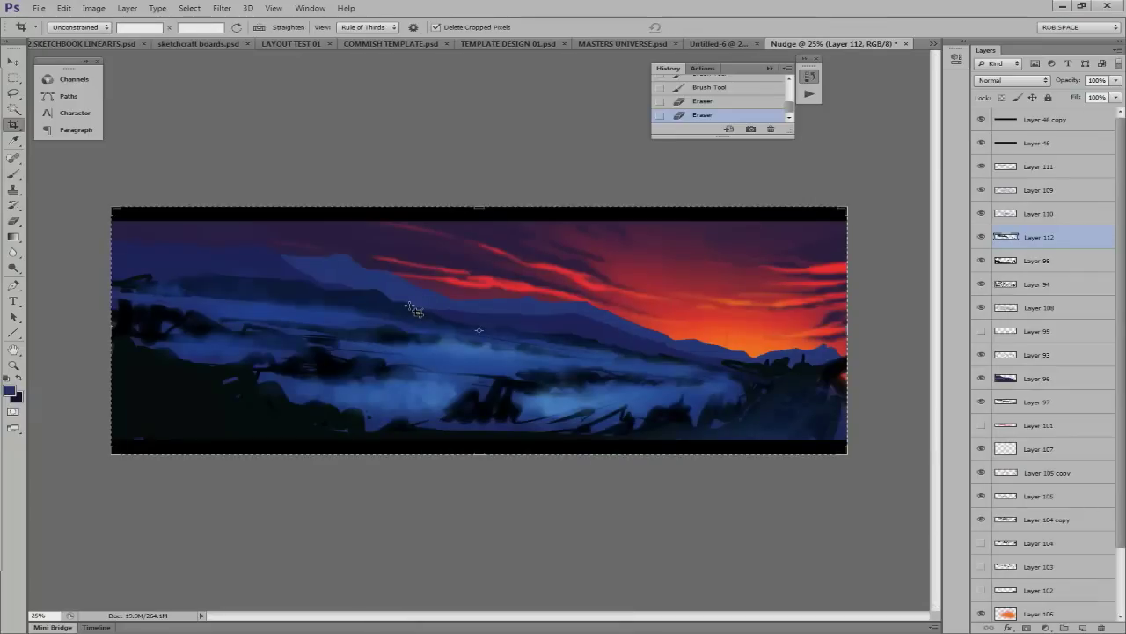
On Layer 98, paint pine silhouettes on the right ridge.
{"action": "key", "text": "b"}
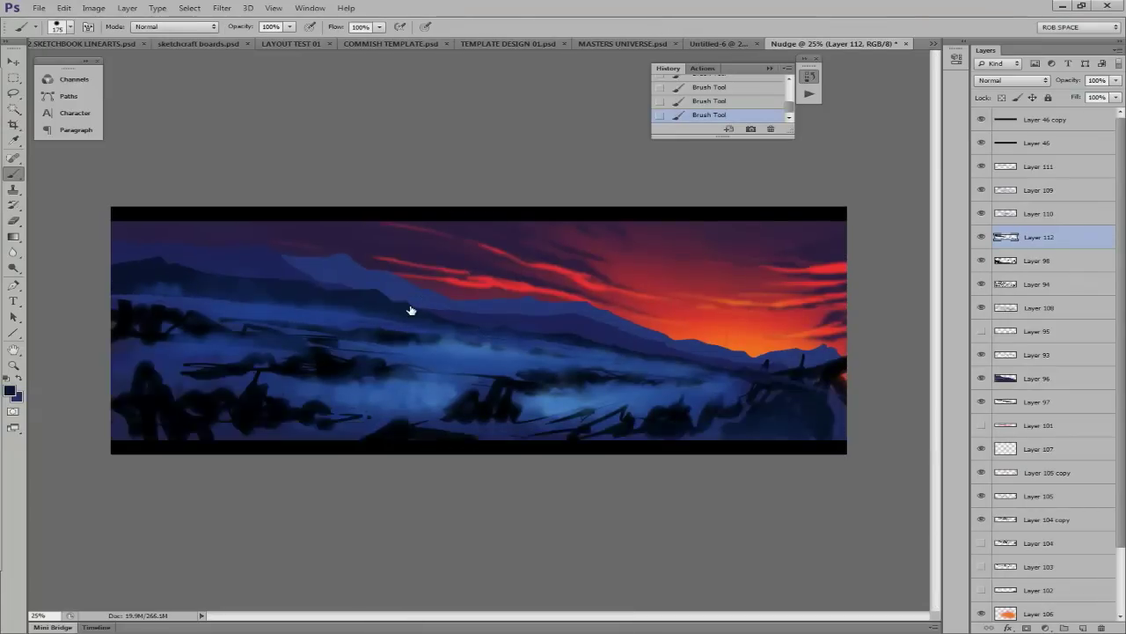
{"action": "left_click", "coordinate": [410, 308], "text": "ctrl"}
{"action": "key", "text": "e"}
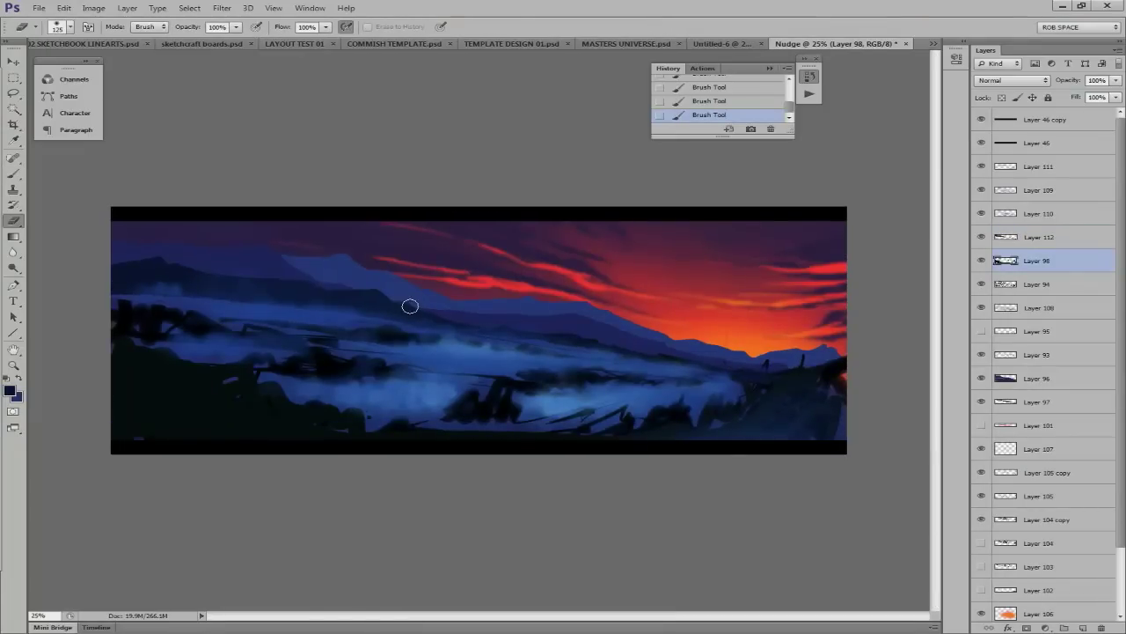
{"action": "key", "text": "b"}
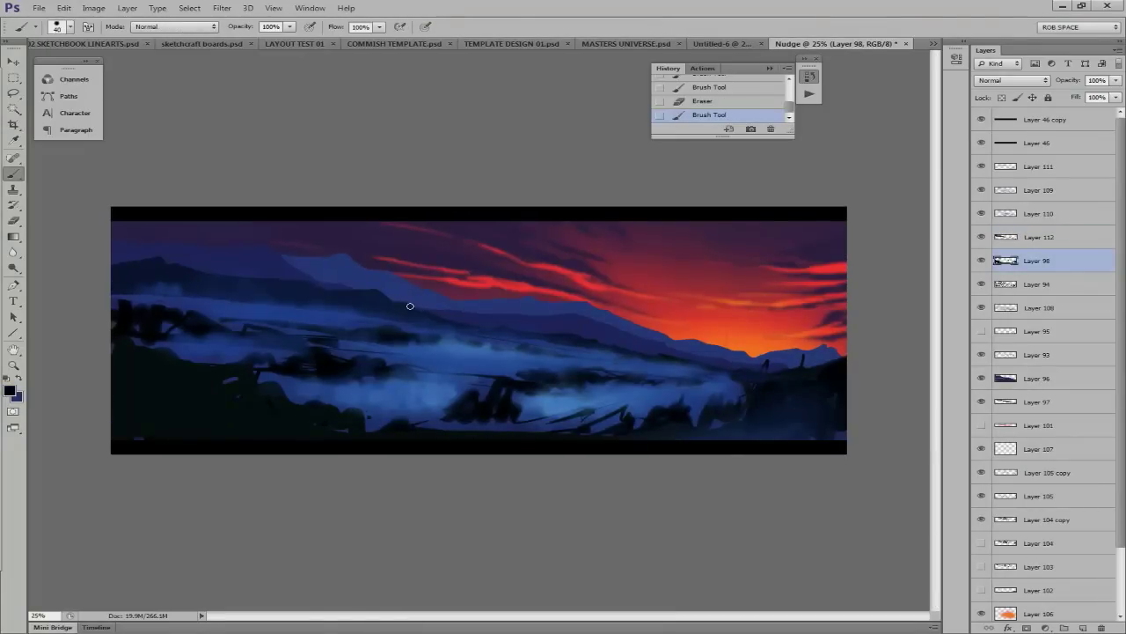
{"action": "key", "text": "bracketleft"}
{"action": "mouse_move", "coordinate": [801, 365]}
{"action": "left_mouse_down"}
{"action": "mouse_move", "coordinate": [796, 338]}
{"action": "mouse_move", "coordinate": [814, 339]}
{"action": "left_mouse_up"}
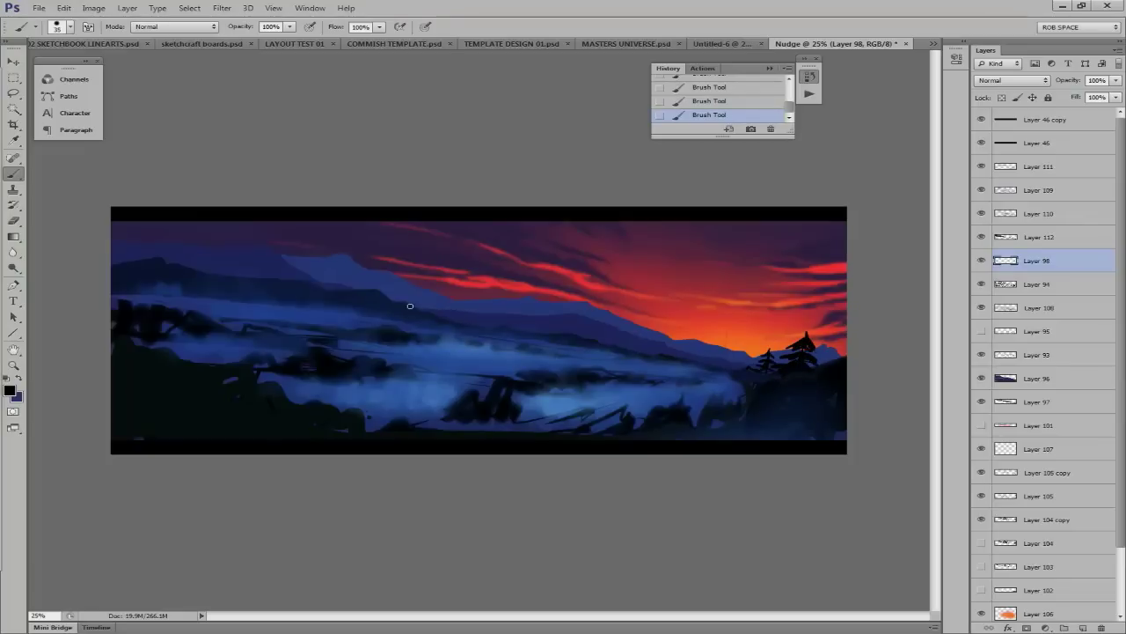
{"action": "right_click", "coordinate": [828, 357]}
{"action": "key", "text": "Escape"}
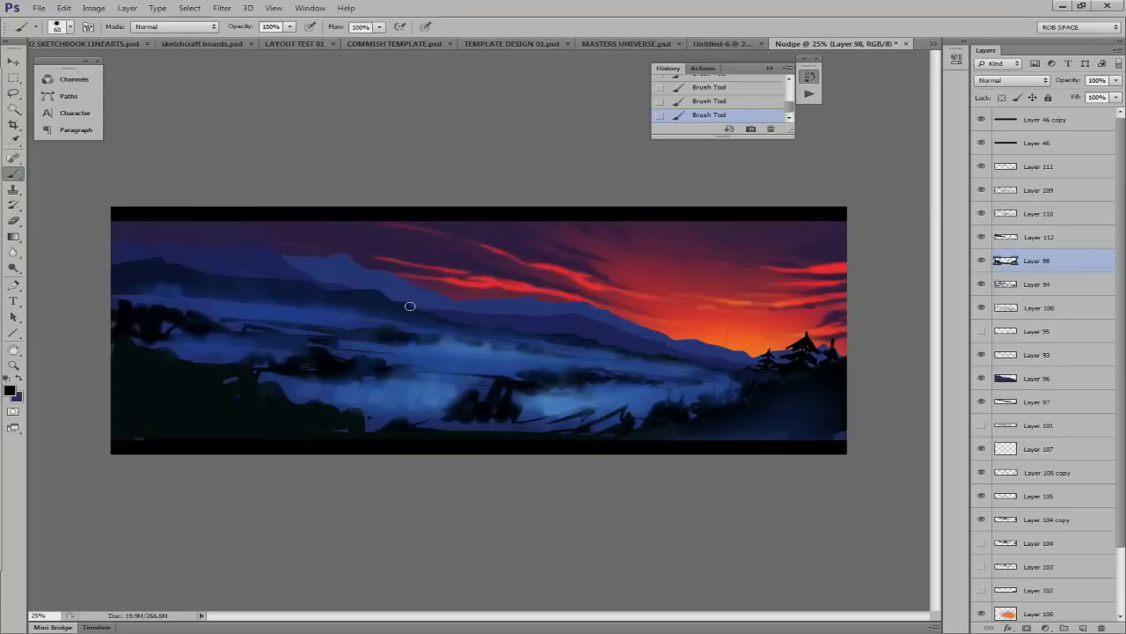
Darken the hills in the lower middle and lower left.
{"action": "key", "text": "e"}
{"action": "key", "text": "b"}
{"action": "left_click", "coordinate": [410, 306]}
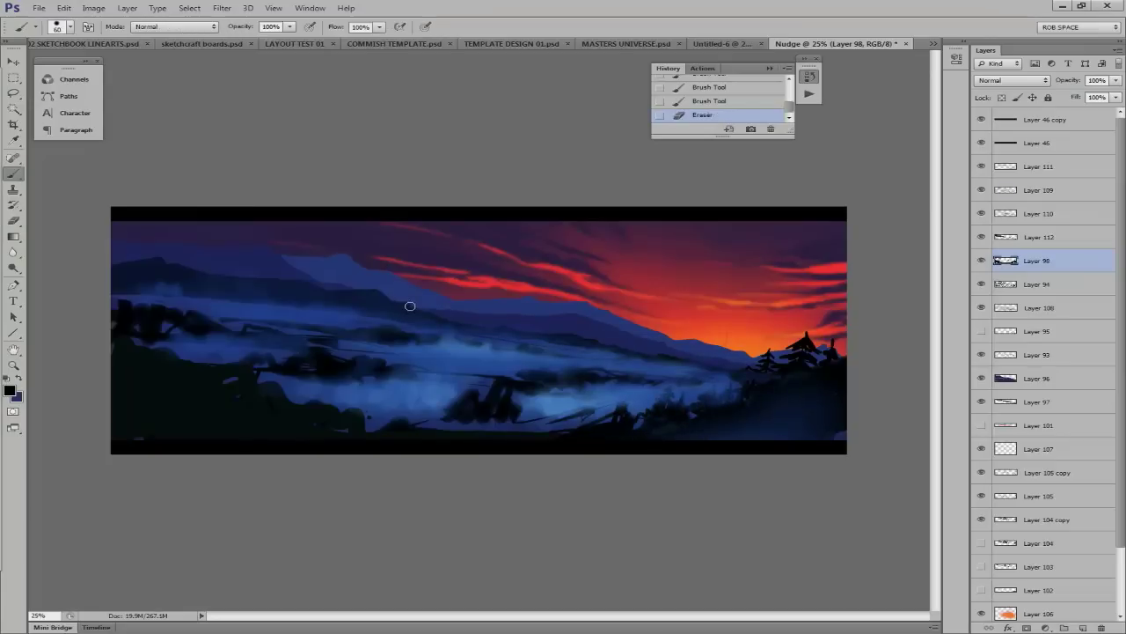
{"action": "mouse_move", "coordinate": [514, 394]}
{"action": "left_mouse_down"}
{"action": "mouse_move", "coordinate": [526, 409]}
{"action": "mouse_move", "coordinate": [453, 398]}
{"action": "left_mouse_up"}
{"action": "mouse_move", "coordinate": [264, 351]}
{"action": "left_mouse_down"}
{"action": "mouse_move", "coordinate": [260, 374]}
{"action": "mouse_move", "coordinate": [184, 365]}
{"action": "mouse_move", "coordinate": [165, 327]}
{"action": "mouse_move", "coordinate": [114, 343]}
{"action": "left_mouse_up"}
On a new Layer 113 near the top, paint tall pine silhouettes along the left edge and hills.
{"action": "key", "text": "ctrl+shift+alt+n"}
{"action": "key", "text": "ctrl+shift+bracketright"}
{"action": "mouse_move", "coordinate": [150, 280]}
{"action": "left_mouse_down"}
{"action": "mouse_move", "coordinate": [163, 308]}
{"action": "mouse_move", "coordinate": [145, 306]}
{"action": "mouse_move", "coordinate": [157, 282]}
{"action": "mouse_move", "coordinate": [123, 309]}
{"action": "left_mouse_up"}
{"action": "left_click_drag", "start_coordinate": [167, 339], "coordinate": [194, 361]}
{"action": "mouse_move", "coordinate": [121, 356]}
{"action": "left_mouse_down"}
{"action": "mouse_move", "coordinate": [123, 427]}
{"action": "mouse_move", "coordinate": [167, 421]}
{"action": "left_mouse_up"}
{"action": "left_click_drag", "start_coordinate": [185, 387], "coordinate": [229, 435]}
{"action": "left_click_drag", "start_coordinate": [206, 316], "coordinate": [209, 360]}
{"action": "left_click_drag", "start_coordinate": [187, 333], "coordinate": [219, 365]}
{"action": "mouse_move", "coordinate": [333, 396]}
{"action": "left_mouse_down"}
{"action": "mouse_move", "coordinate": [370, 429]}
{"action": "mouse_move", "coordinate": [382, 426]}
{"action": "left_mouse_up"}
Paint a row of pines along the lower middle, extending toward the right.
{"action": "mouse_move", "coordinate": [422, 393]}
{"action": "left_mouse_down"}
{"action": "mouse_move", "coordinate": [414, 424]}
{"action": "mouse_move", "coordinate": [500, 430]}
{"action": "left_mouse_up"}
{"action": "mouse_move", "coordinate": [405, 384]}
{"action": "left_mouse_down"}
{"action": "mouse_move", "coordinate": [406, 417]}
{"action": "mouse_move", "coordinate": [387, 418]}
{"action": "mouse_move", "coordinate": [459, 410]}
{"action": "left_mouse_up"}
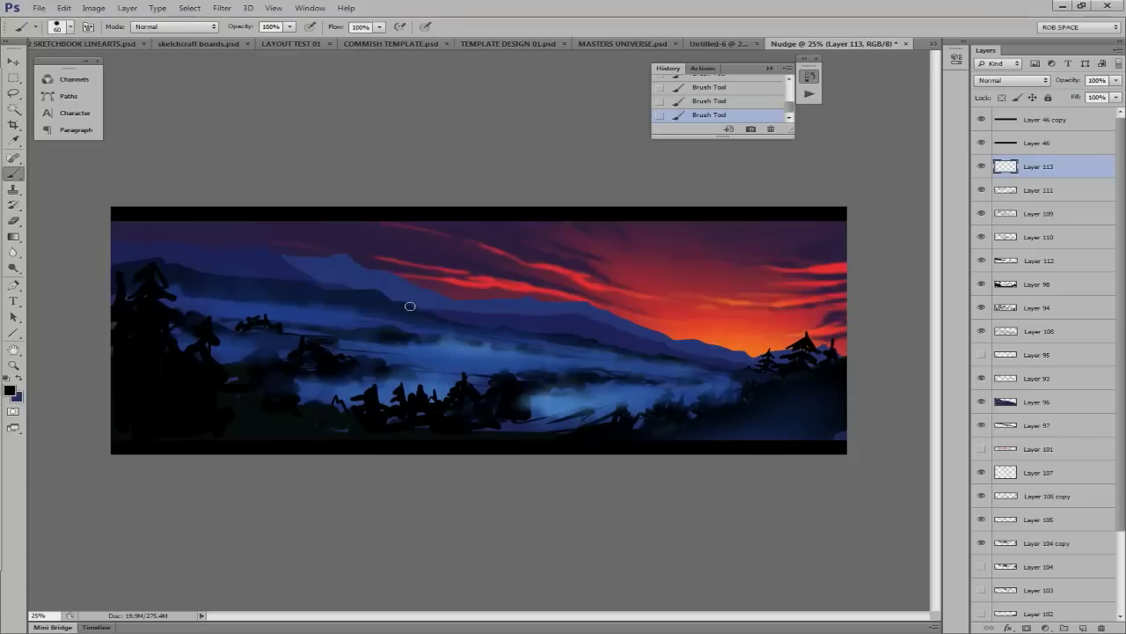
{"action": "mouse_move", "coordinate": [501, 423]}
{"action": "left_mouse_down"}
{"action": "mouse_move", "coordinate": [549, 403]}
{"action": "mouse_move", "coordinate": [603, 406]}
{"action": "left_mouse_up"}
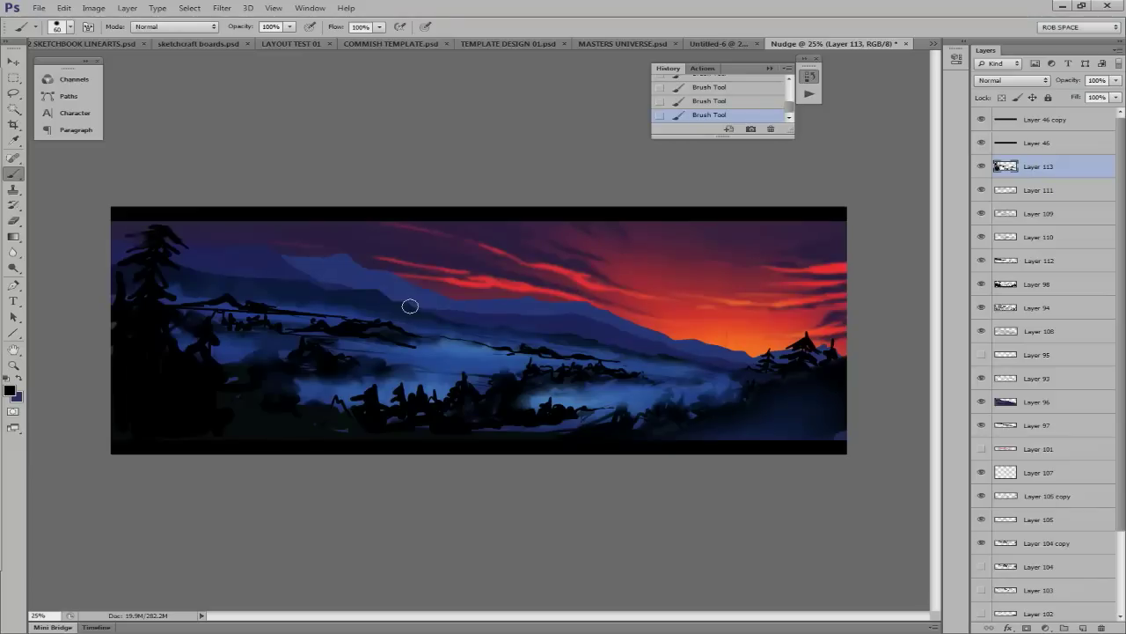
{"action": "key", "text": "e"}
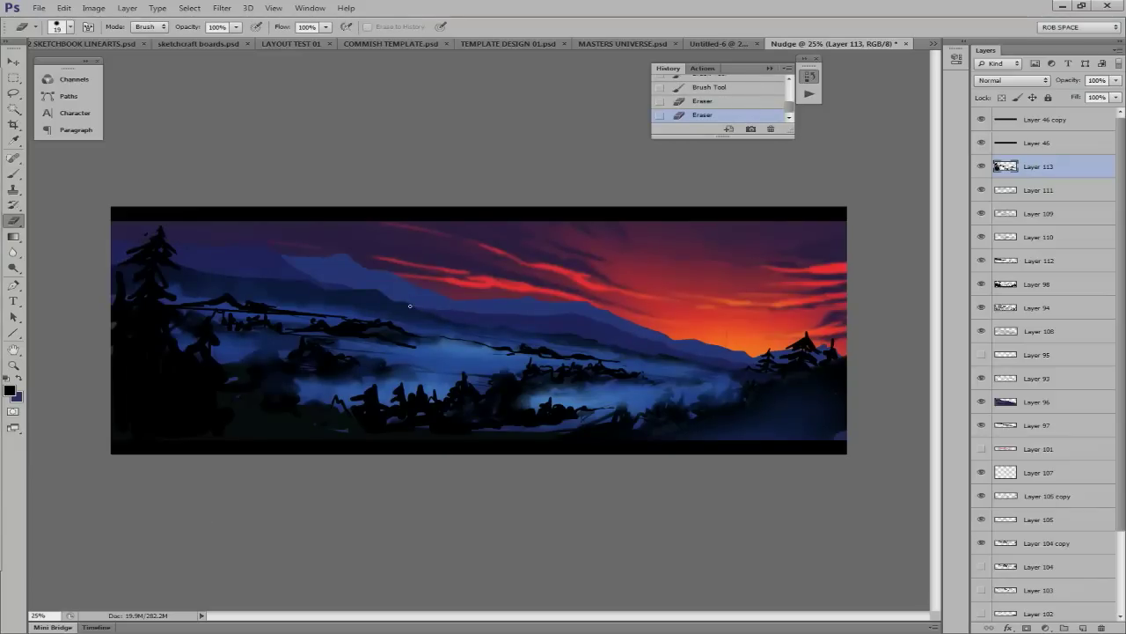
{"action": "key", "text": "b"}
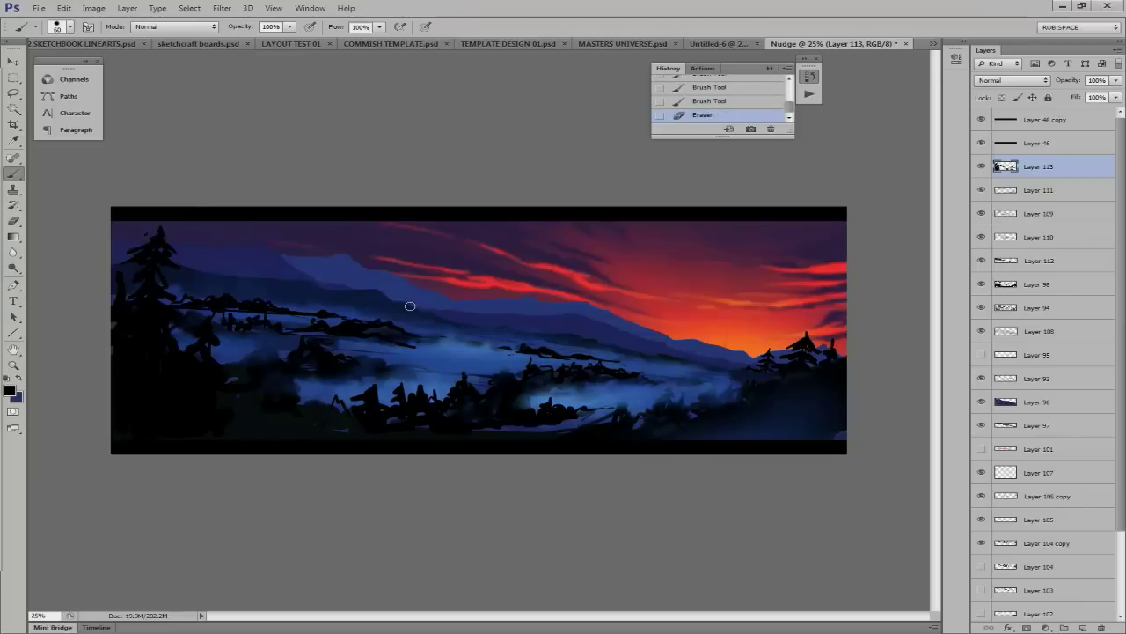
On new Layer 114, paint broad haze over the middle hills with a 125 px brush.
{"action": "key", "text": "ctrl+shift+alt+n"}
{"action": "right_click", "coordinate": [410, 311]}
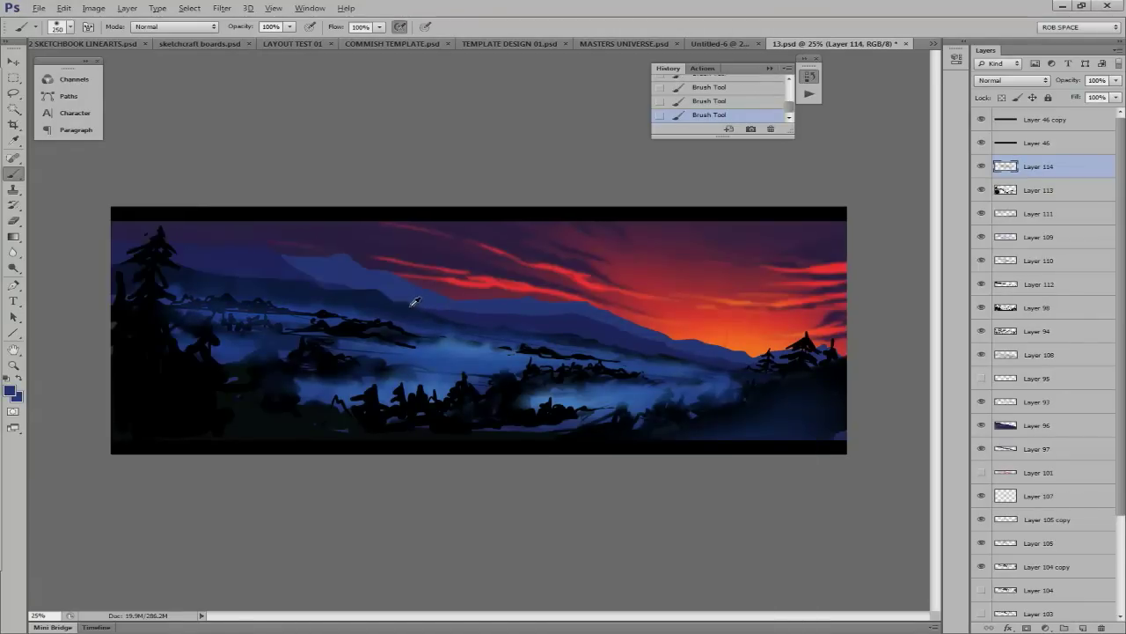
{"action": "key", "text": "bracketleft"}
{"action": "key", "text": "bracketleft"}
{"action": "key", "text": "bracketleft"}
{"action": "key", "text": "space"}
{"action": "key", "text": "alt+bracketleft"}
{"action": "key", "text": "bracketright"}
{"action": "key", "text": "bracketright"}
{"action": "key", "text": "bracketright"}
{"action": "left_click_drag", "start_coordinate": [410, 311], "coordinate": [410, 306]}
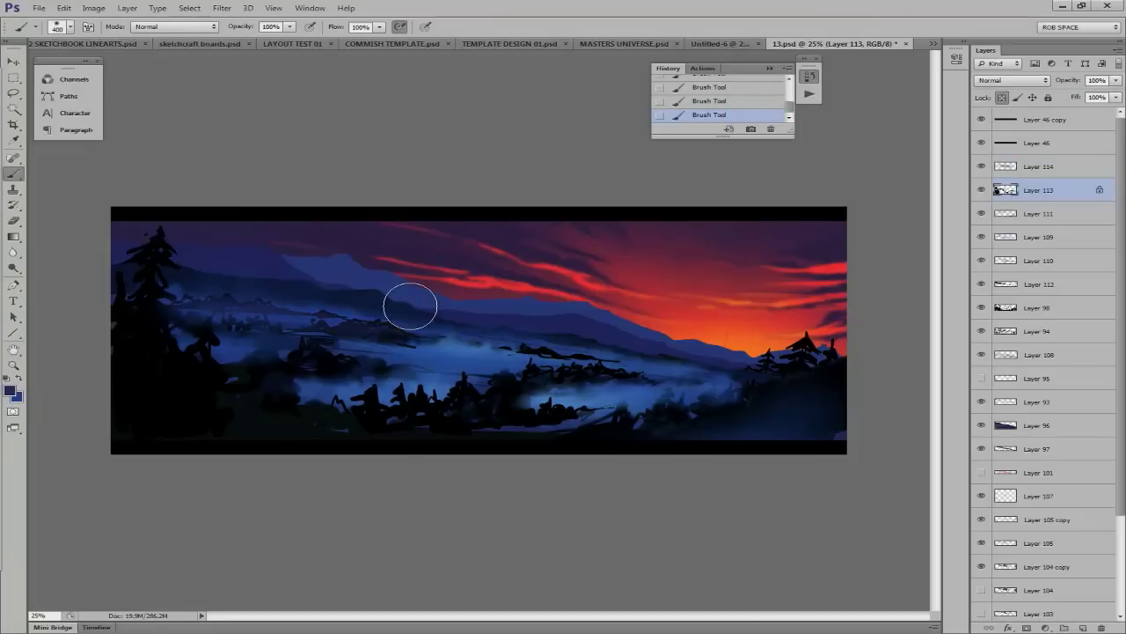
{"action": "left_click", "coordinate": [410, 307], "text": "alt"}
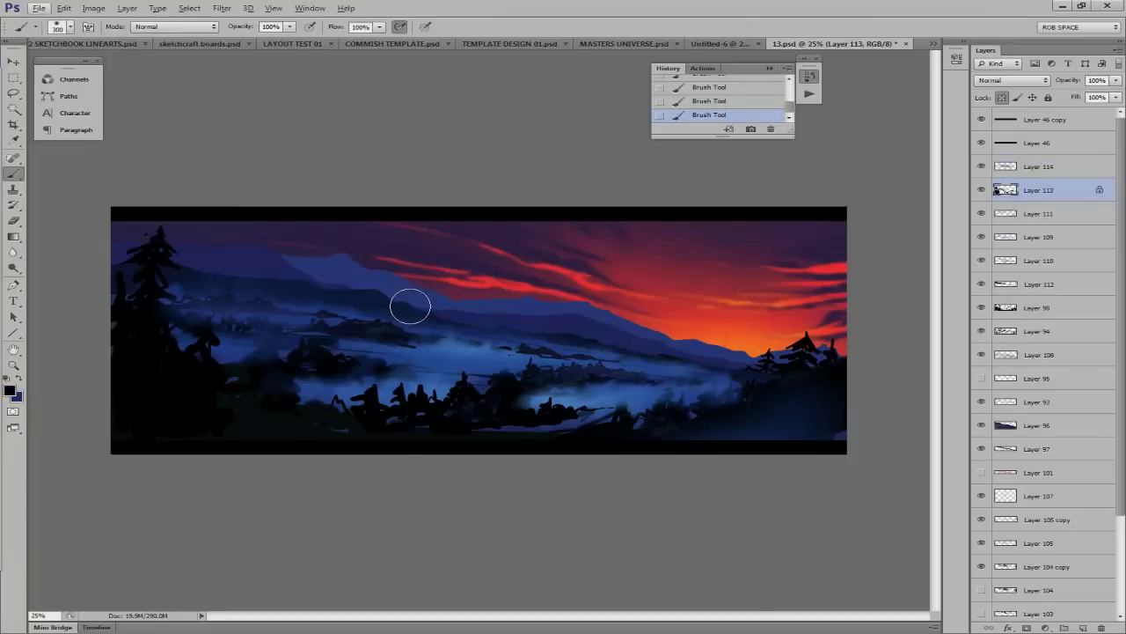
{"action": "key", "text": "alt+bracketright"}
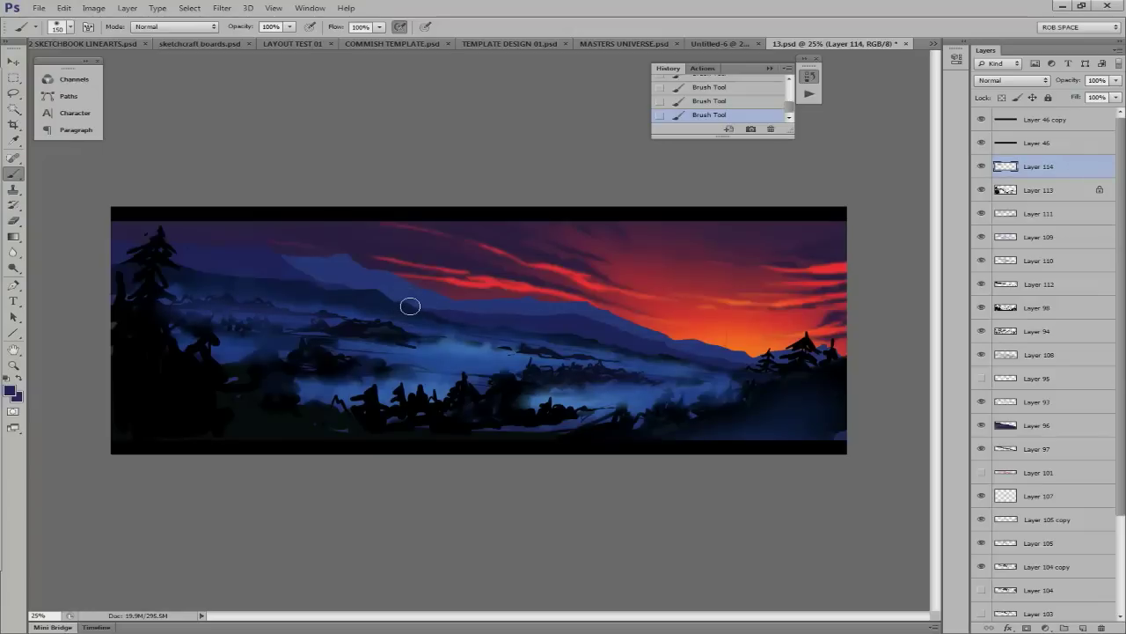
With a 150 px textured tip, dab fog on a new layer and soften it with Gaussian Blur.
{"action": "right_click", "coordinate": [410, 306]}
{"action": "scroll", "coordinate": [410, 306], "scroll_direction": "down", "scroll_amount": 5}
{"action": "key", "text": "Return"}
{"action": "key", "text": "bracketleft"}
{"action": "key", "text": "bracketleft"}
{"action": "key", "text": "bracketleft"}
{"action": "key", "text": "ctrl+shift+alt+n"}
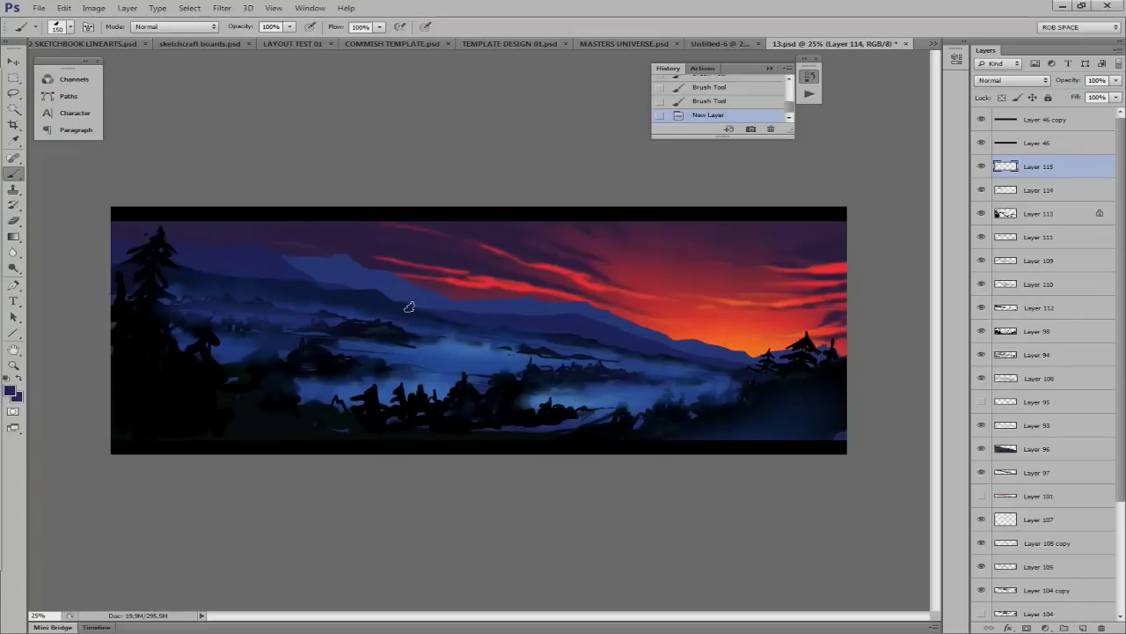
{"action": "left_click", "coordinate": [409, 305]}
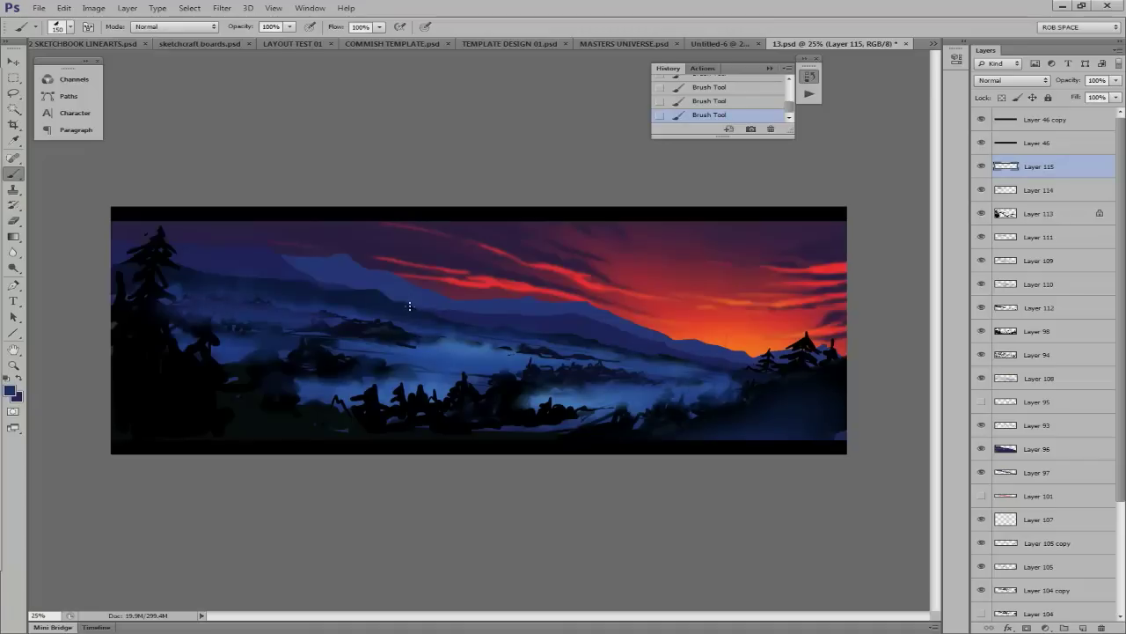
{"action": "left_click", "coordinate": [411, 307]}
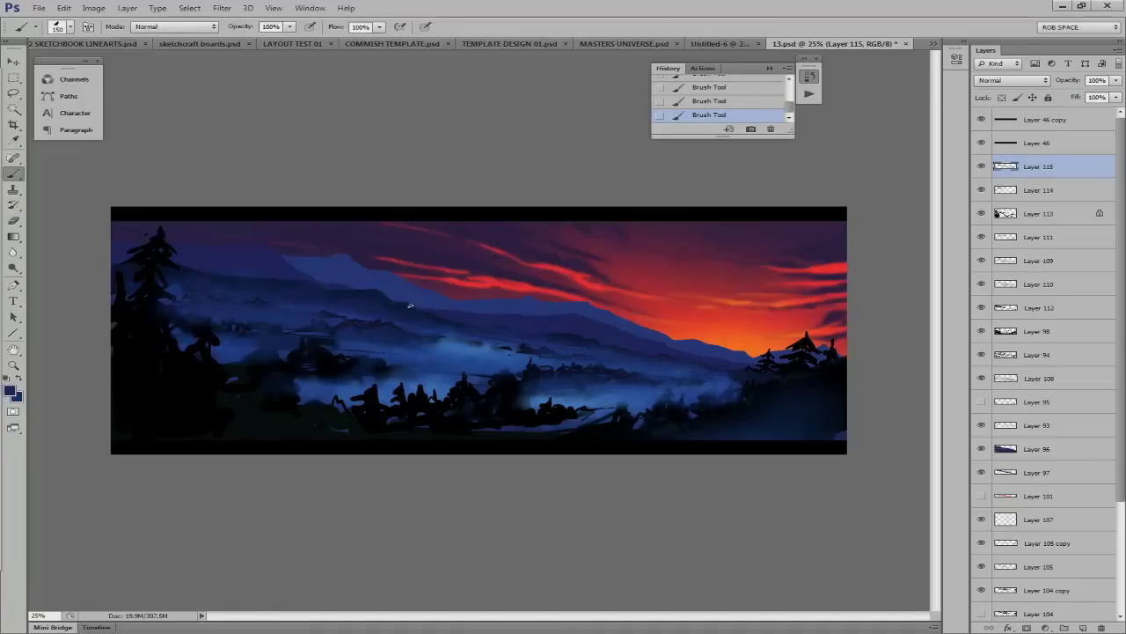
{"action": "key", "text": "ctrl+f"}
{"action": "key", "text": "ctrl+f"}
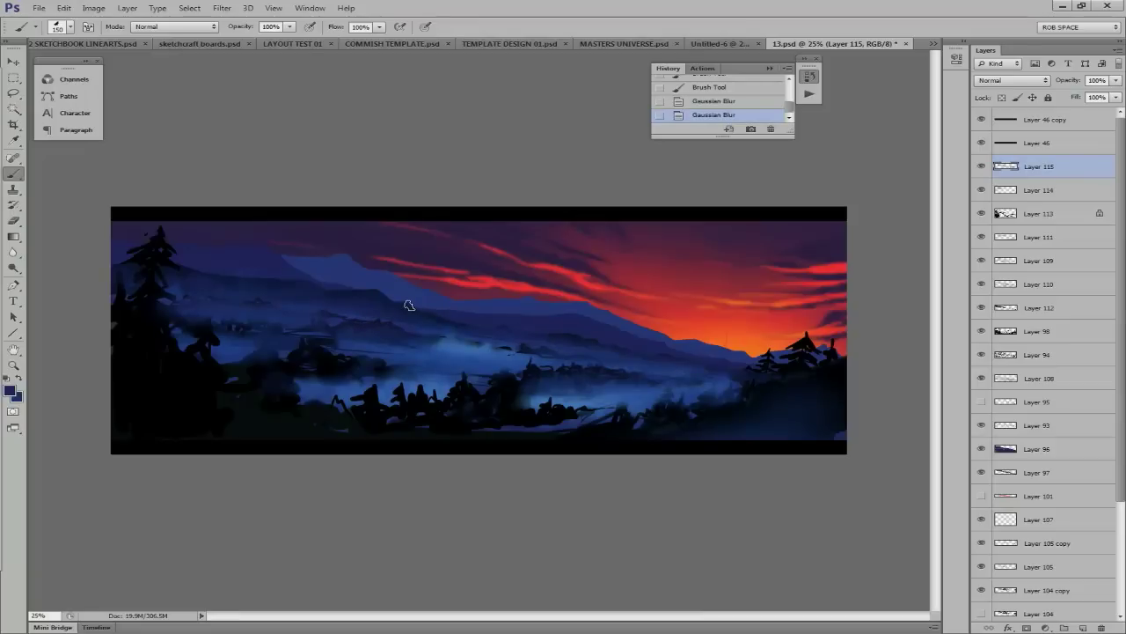
{"action": "key", "text": "ctrl+shift+n"}
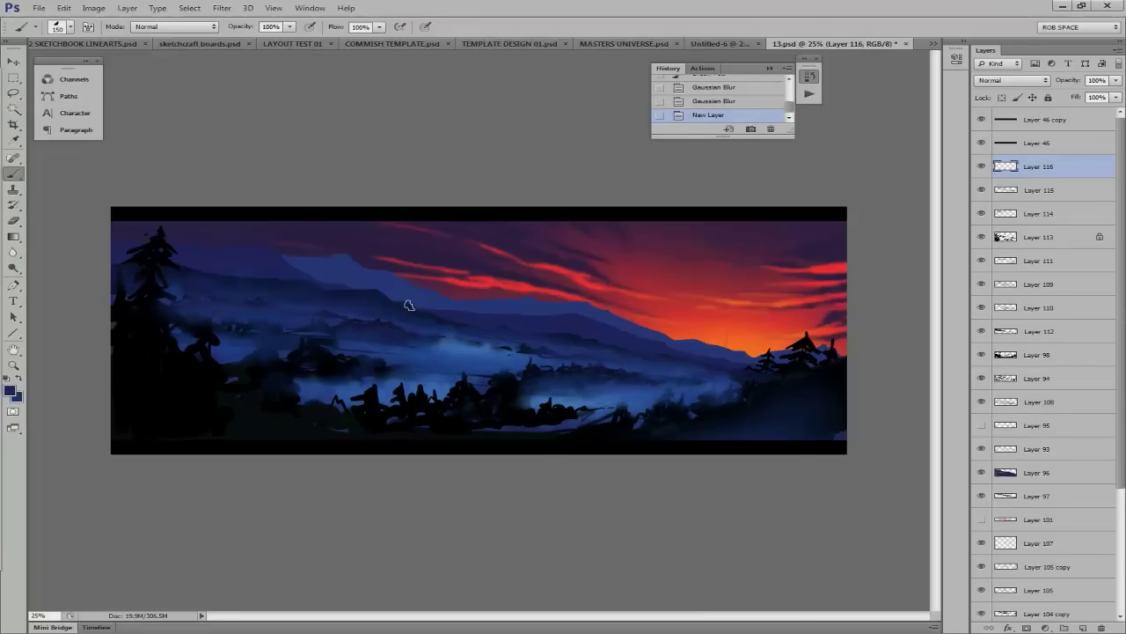
Paint pale fog strokes on Layer 116 and brighten the fog along the valley floor.
{"action": "left_click", "coordinate": [409, 305]}
{"action": "left_click", "coordinate": [411, 310]}
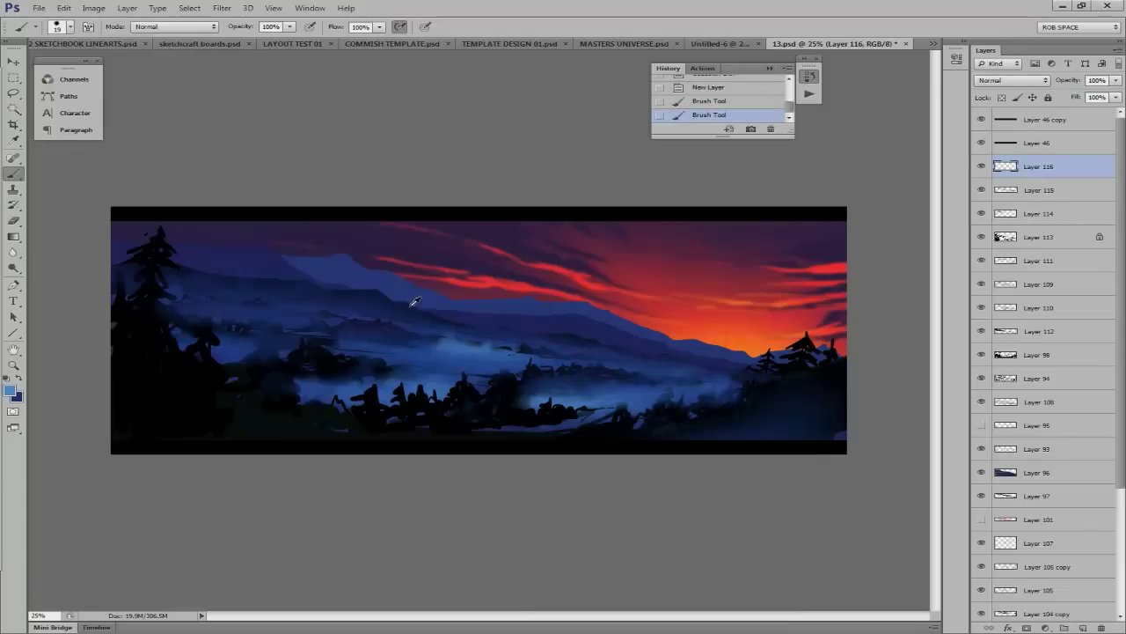
{"action": "left_click", "coordinate": [409, 305]}
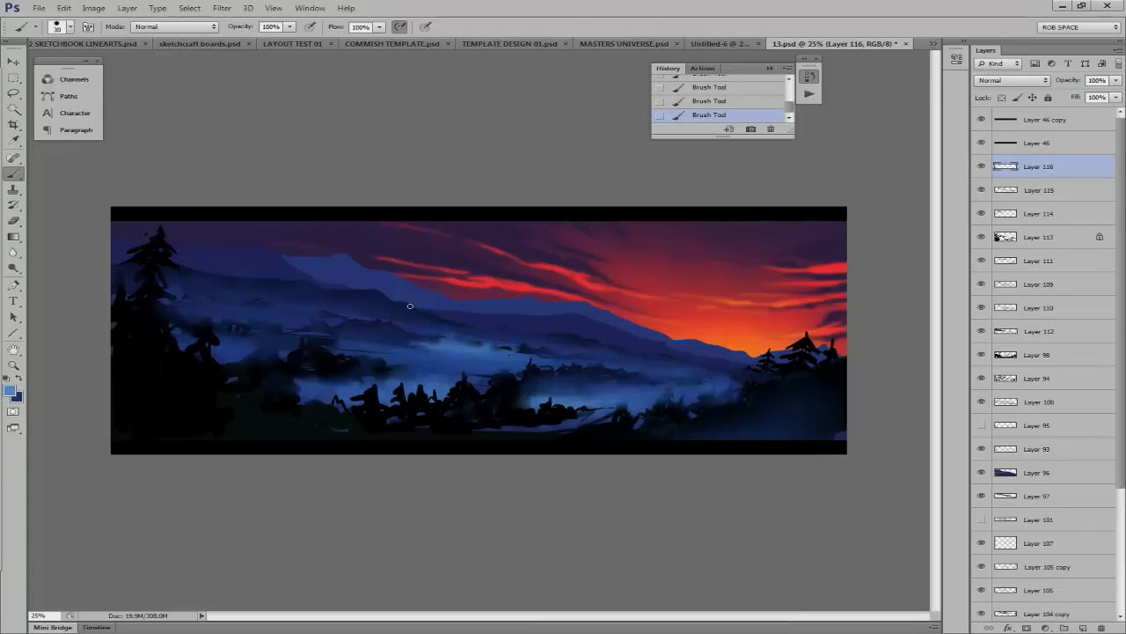
{"action": "key", "text": "bracketleft"}
{"action": "key", "text": "bracketleft"}
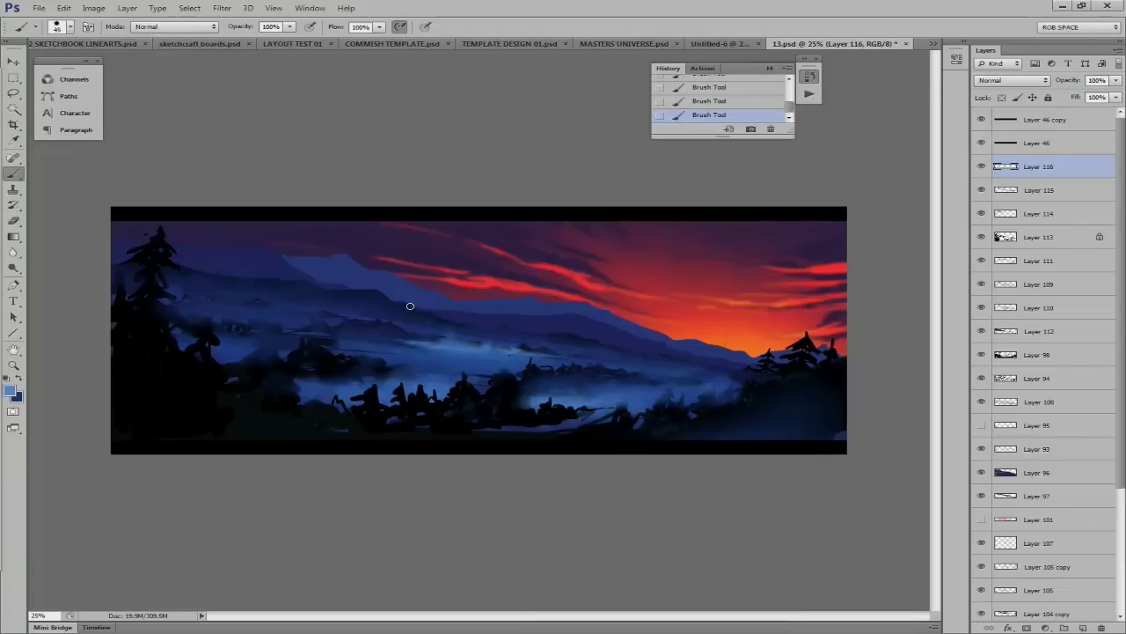
{"action": "left_click_drag", "start_coordinate": [391, 380], "coordinate": [331, 380]}
{"action": "key", "text": "bracketleft"}
{"action": "key", "text": "bracketright"}
{"action": "key", "text": "bracketleft"}
{"action": "key", "text": "bracketleft"}
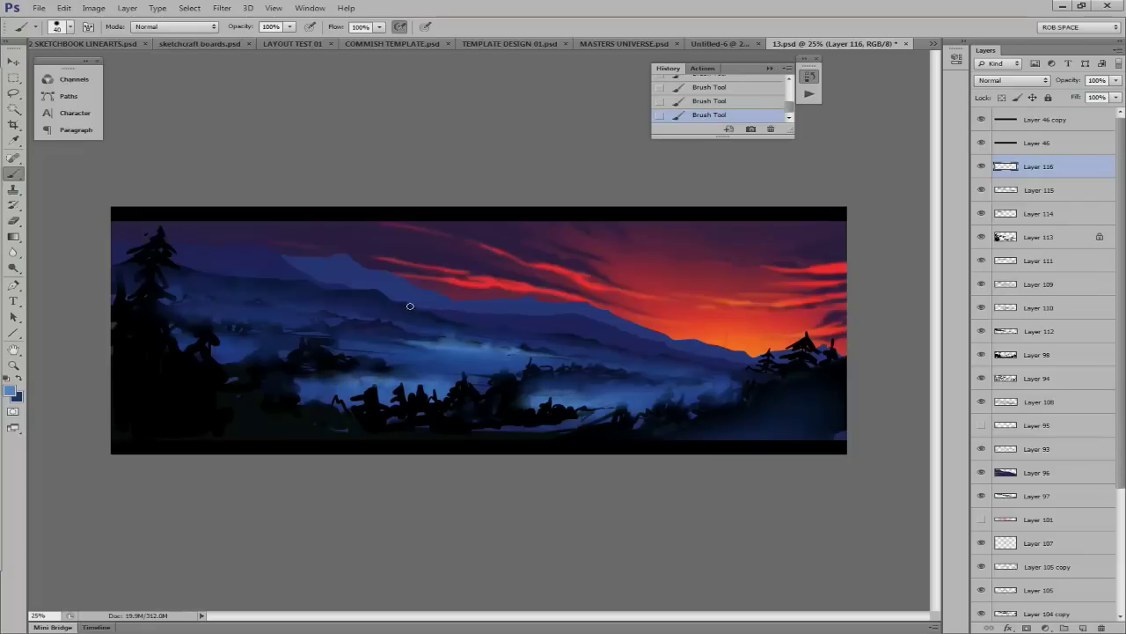
Erase part of the fog, then repaint fog dabs with a larger soft brush.
{"action": "key", "text": "e"}
{"action": "left_click", "coordinate": [410, 306]}
{"action": "key", "text": "b"}
{"action": "left_click", "coordinate": [410, 307]}
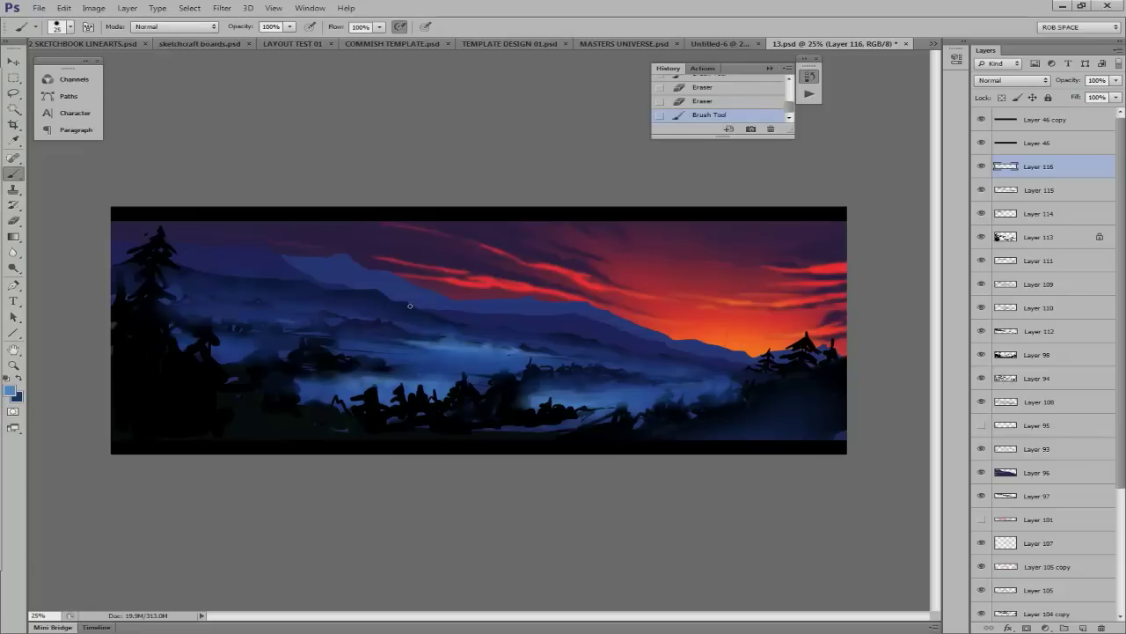
{"action": "left_click", "coordinate": [410, 308]}
{"action": "right_click", "coordinate": [410, 311]}
{"action": "left_click", "coordinate": [410, 309]}
{"action": "left_click", "coordinate": [410, 306]}
Sweep fog across the lower valley with a 250 brush and blur it, undoing the extra broad stroke.
{"action": "mouse_move", "coordinate": [514, 414]}
{"action": "left_mouse_down"}
{"action": "mouse_move", "coordinate": [546, 396]}
{"action": "mouse_move", "coordinate": [620, 391]}
{"action": "left_mouse_up"}
{"action": "key", "text": "bracketleft"}
{"action": "key", "text": "bracketleft"}
{"action": "key", "text": "bracketleft"}
{"action": "left_click_drag", "start_coordinate": [283, 374], "coordinate": [360, 380]}
{"action": "key", "text": "ctrl+f"}
{"action": "key", "text": "e"}
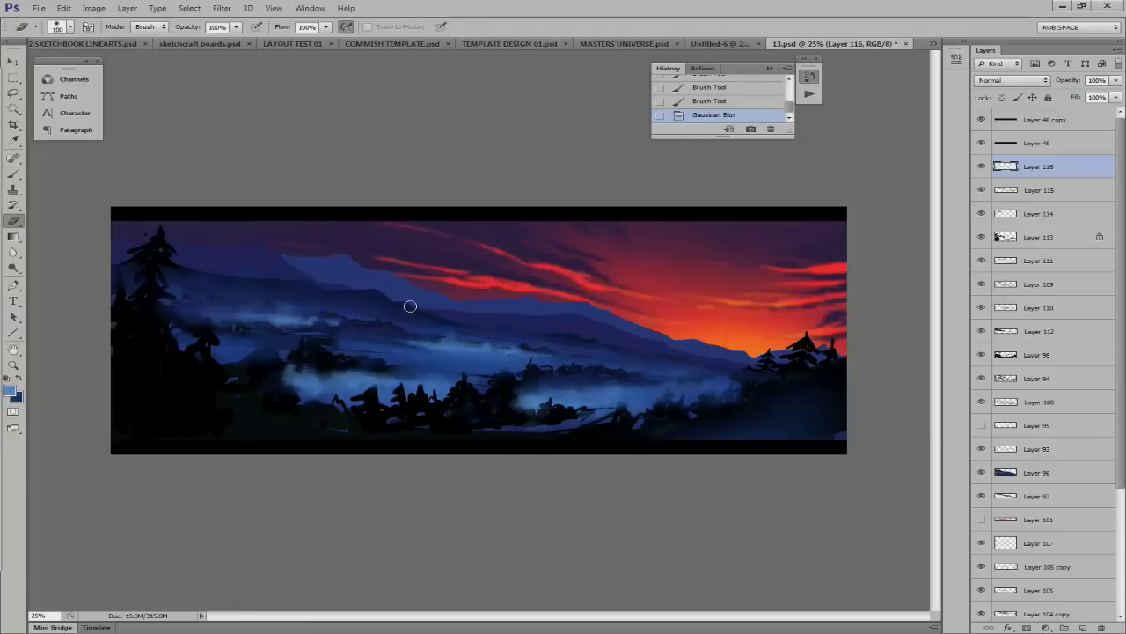
{"action": "key", "text": "ctrl+z"}
{"action": "key", "text": "b"}
{"action": "left_click", "coordinate": [410, 308]}
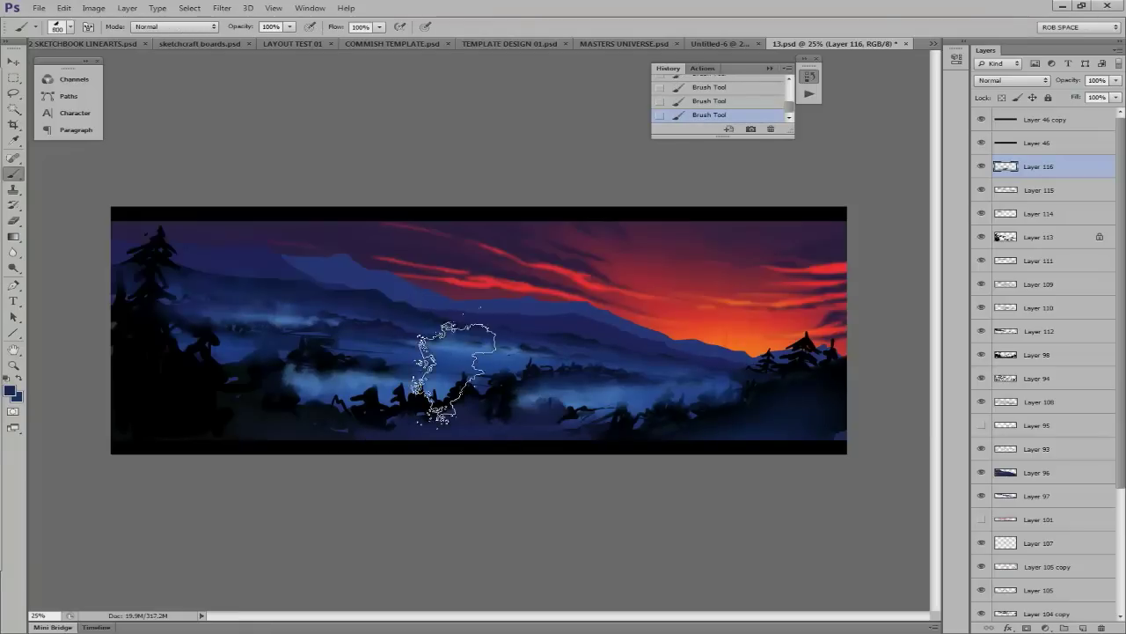
{"action": "key", "text": "ctrl+alt+z"}
{"action": "key", "text": "ctrl+alt+z"}
{"action": "key", "text": "ctrl+alt+z"}
On a new layer, paint light-blue low fog over the lower treeline and bottom of the scene.
{"action": "key", "text": "ctrl+shift+alt+n"}
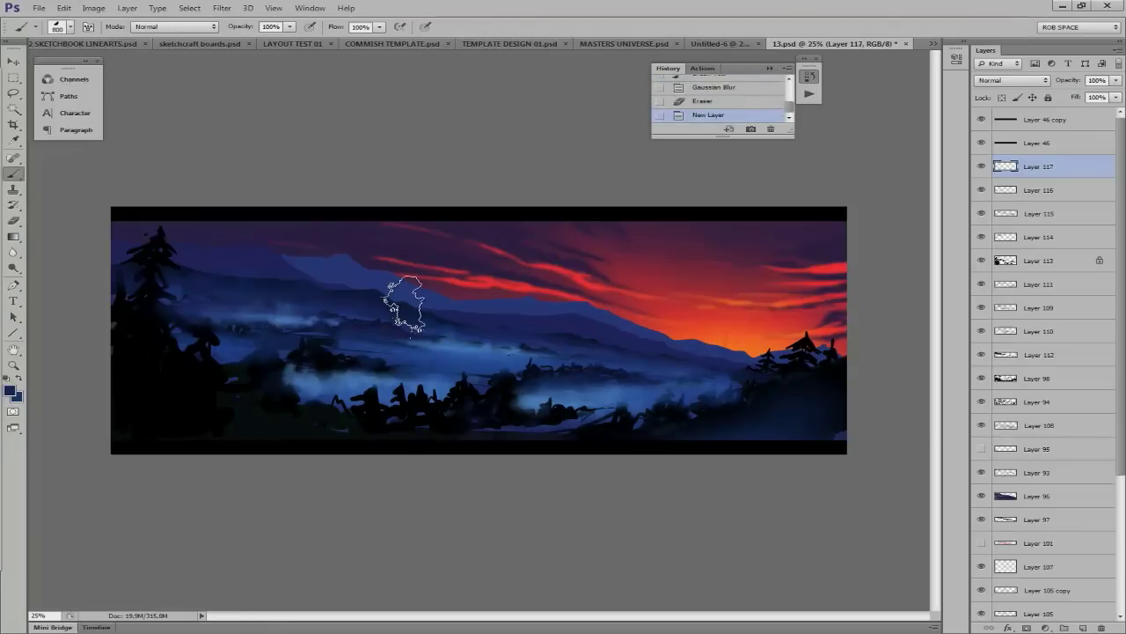
{"action": "left_click_drag", "start_coordinate": [370, 413], "coordinate": [475, 413]}
{"action": "left_click_drag", "start_coordinate": [255, 431], "coordinate": [326, 432]}
{"action": "left_click_drag", "start_coordinate": [467, 413], "coordinate": [633, 413]}
{"action": "key", "text": "bracketleft"}
{"action": "key", "text": "bracketleft"}
{"action": "key", "text": "bracketleft"}
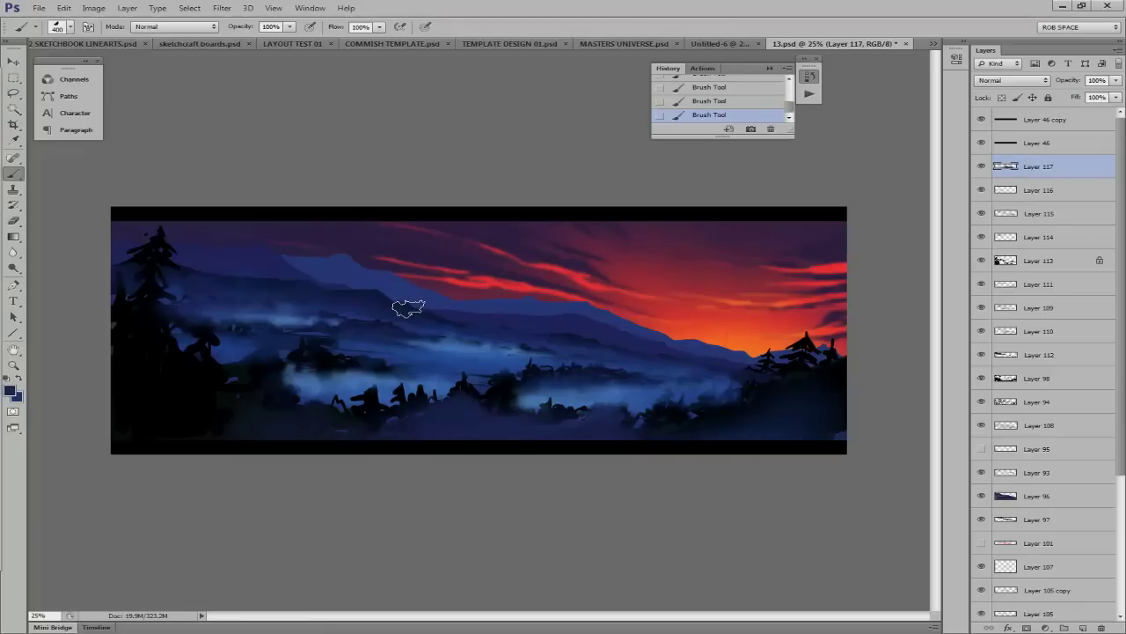
{"action": "left_click_drag", "start_coordinate": [523, 429], "coordinate": [184, 426]}
{"action": "key", "text": "ctrl+alt+z"}
{"action": "key", "text": "ctrl+alt+z"}
{"action": "key", "text": "ctrl+alt+z"}
Thin out the low fog near the bottom with the Eraser and save 13.psd.
{"action": "key", "text": "e"}
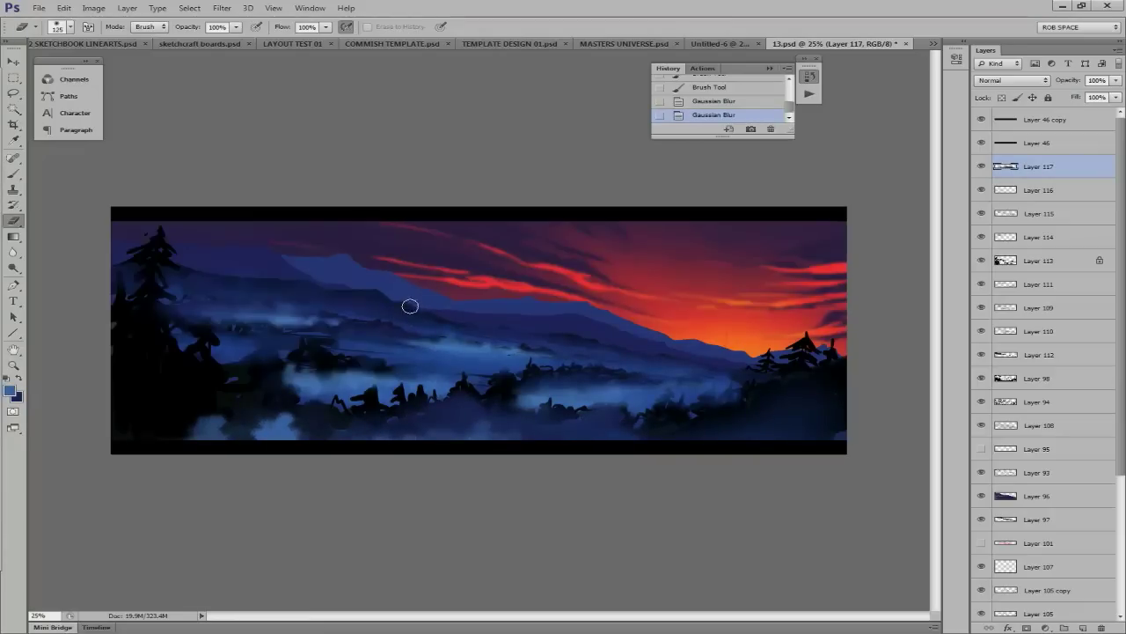
{"action": "left_click", "coordinate": [409, 306]}
{"action": "left_click", "coordinate": [409, 305]}
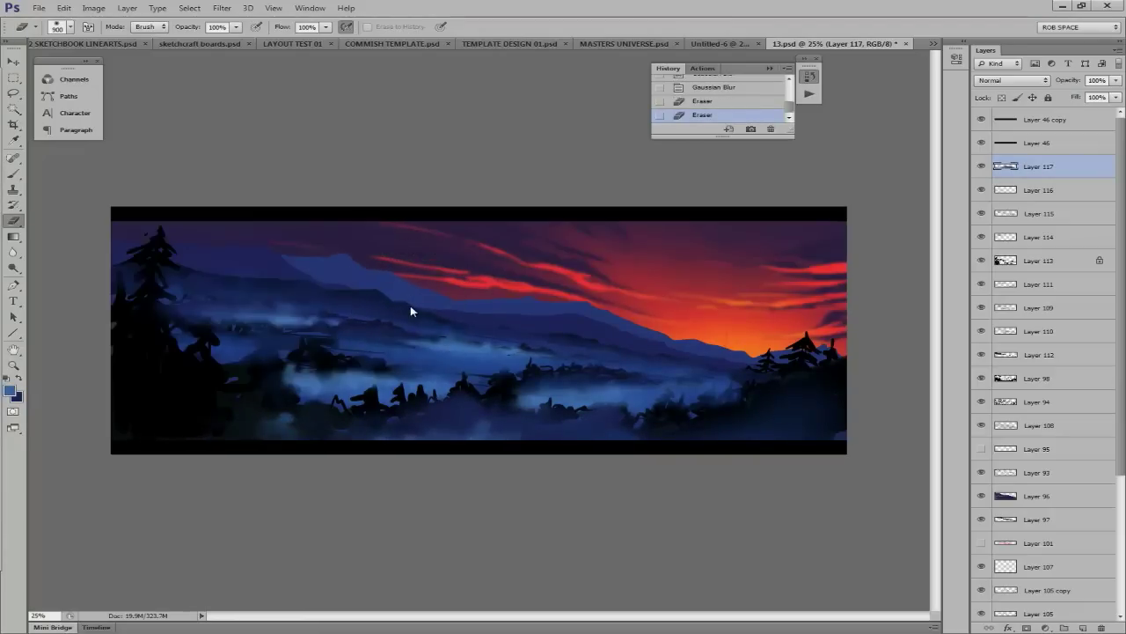
{"action": "key", "text": "ctrl+s"}
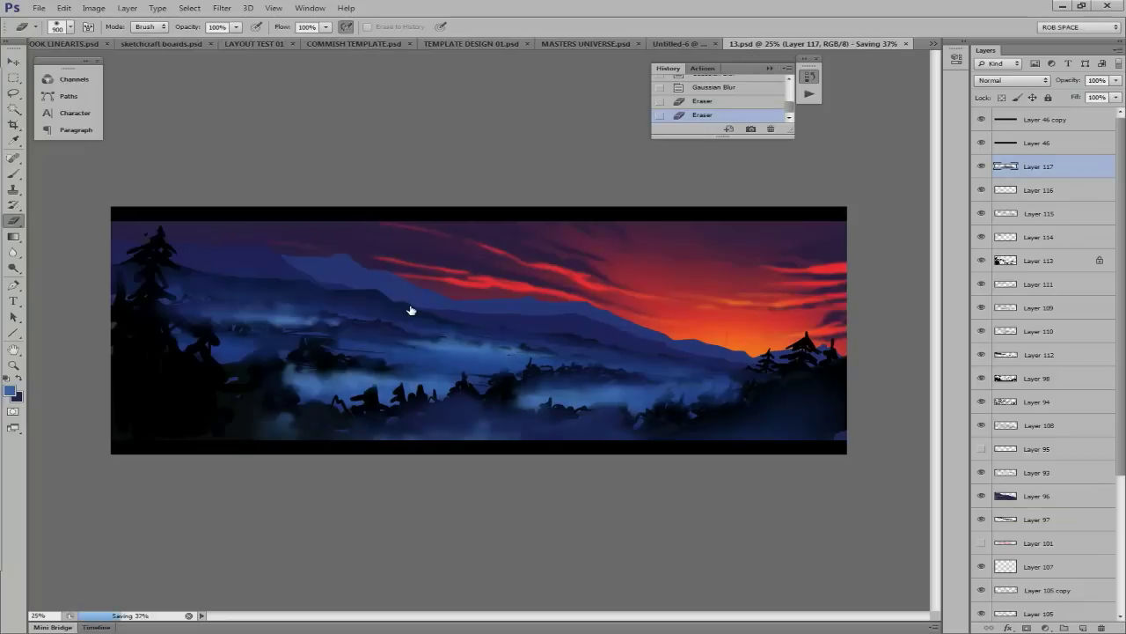
With a small brush tip, sample a dark navy and paint a small dark stroke.
{"action": "key", "text": "b"}
{"action": "right_click", "coordinate": [411, 310]}
{"action": "left_click", "coordinate": [411, 310]}
{"action": "left_click", "coordinate": [411, 309], "text": "alt"}
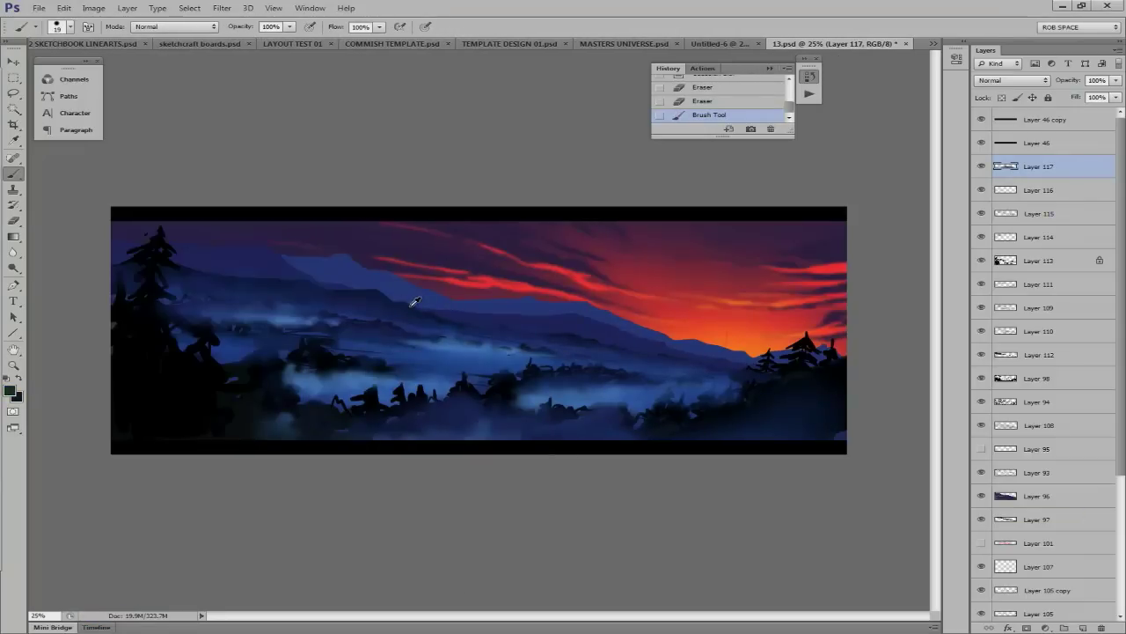
{"action": "key", "text": "alt+shift+c"}
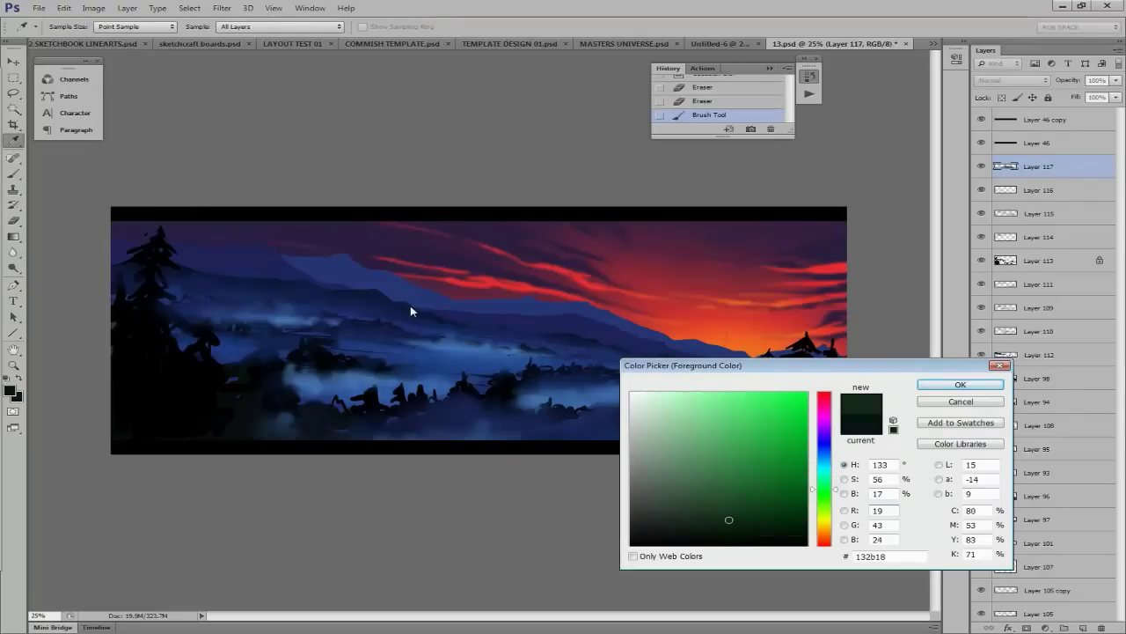
Confirm the dark foreground colour and paint dark tone over the hills on a new layer with a large soft brush.
{"action": "key", "text": "Return"}
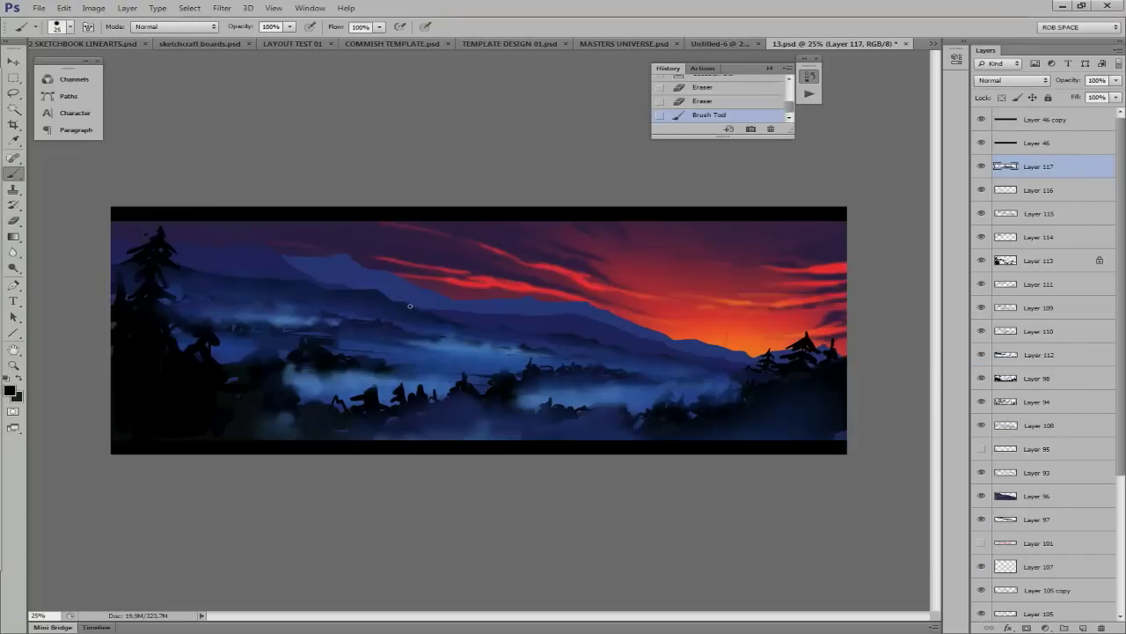
{"action": "key", "text": "ctrl+shift+alt+n"}
{"action": "right_click", "coordinate": [411, 309]}
{"action": "left_click", "coordinate": [411, 310]}
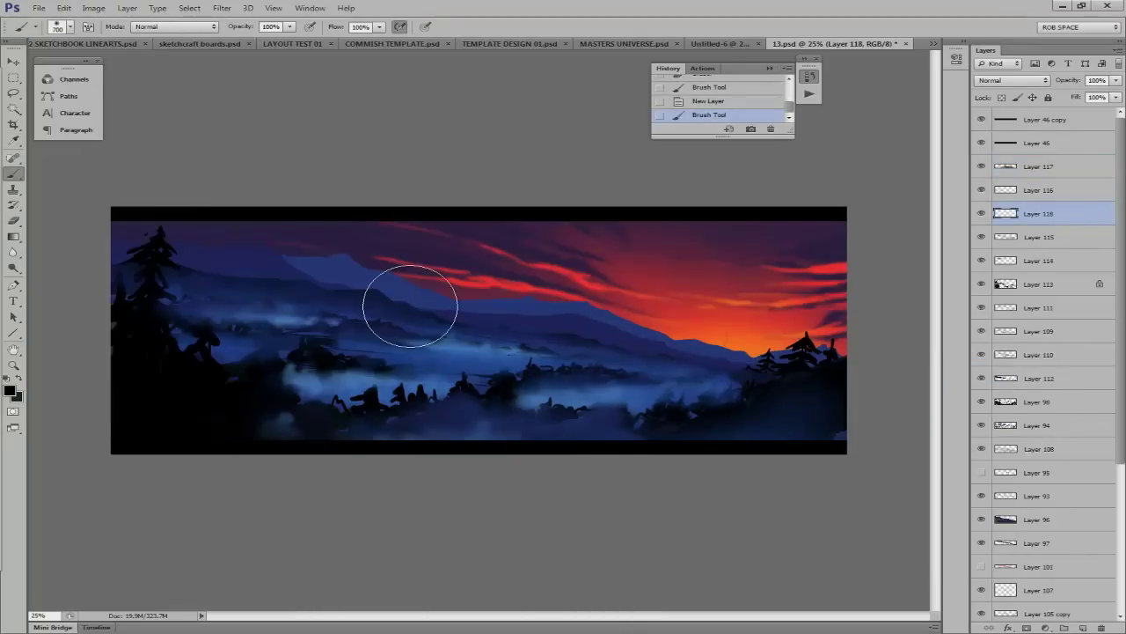
{"action": "left_click", "coordinate": [410, 305]}
{"action": "key", "text": "bracketleft"}
{"action": "key", "text": "bracketleft"}
{"action": "key", "text": "bracketleft"}
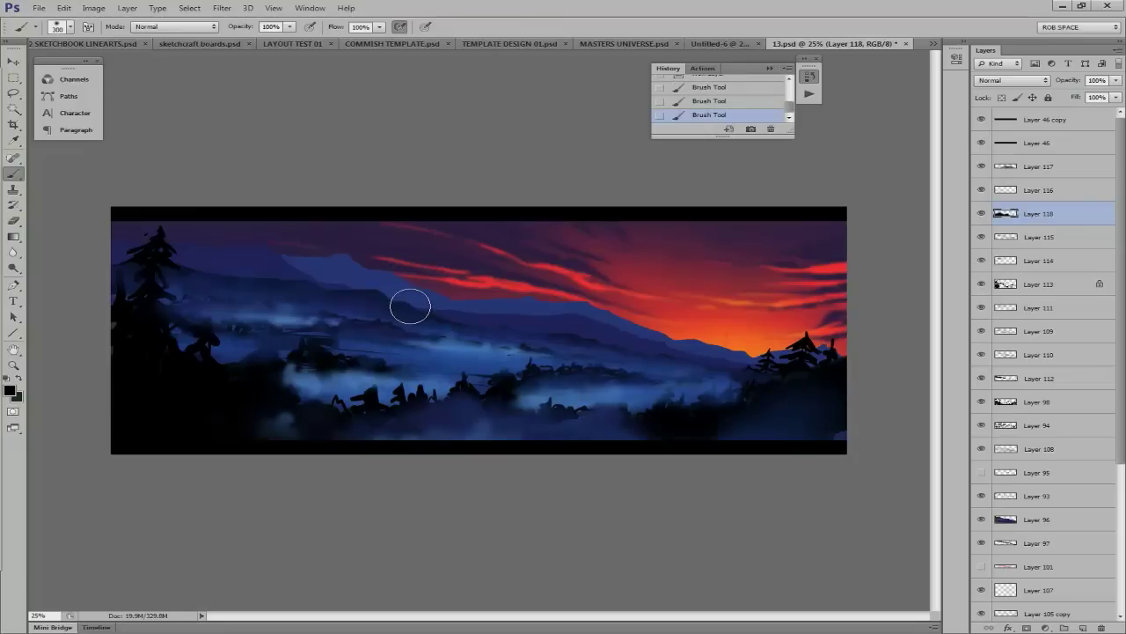
Add more new layers and paint broad and small dark marks near the trees.
{"action": "key", "text": "bracketright"}
{"action": "key", "text": "bracketright"}
{"action": "key", "text": "bracketright"}
{"action": "key", "text": "ctrl+shift+alt+n"}
{"action": "left_click", "coordinate": [410, 305]}
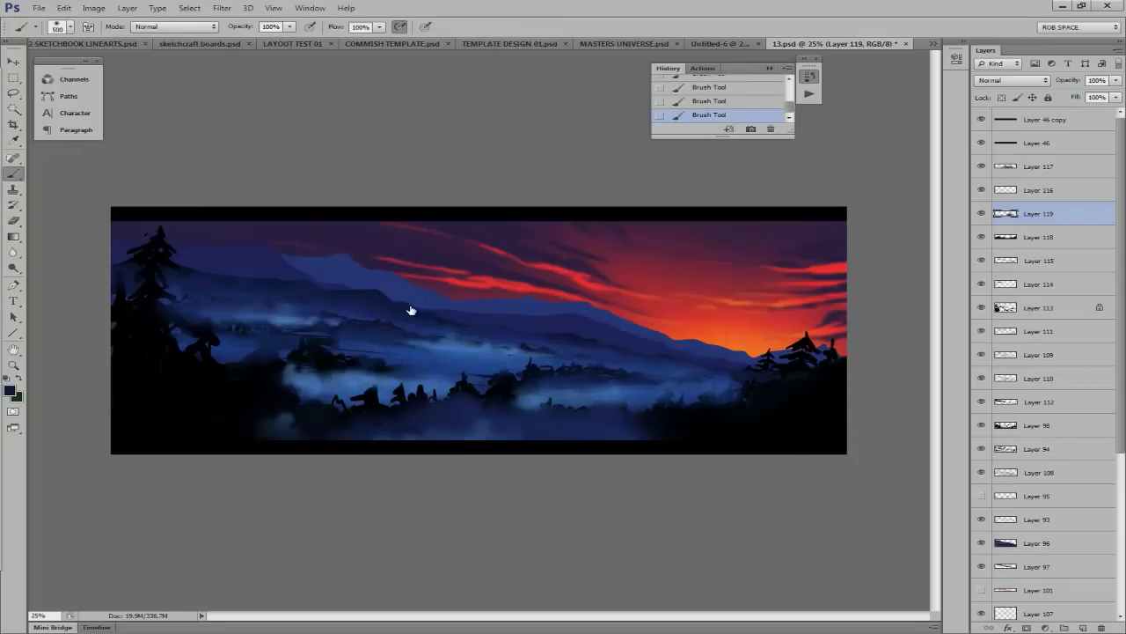
{"action": "key", "text": "ctrl+shift+alt+n"}
{"action": "right_click", "coordinate": [410, 305]}
{"action": "key", "text": "Return"}
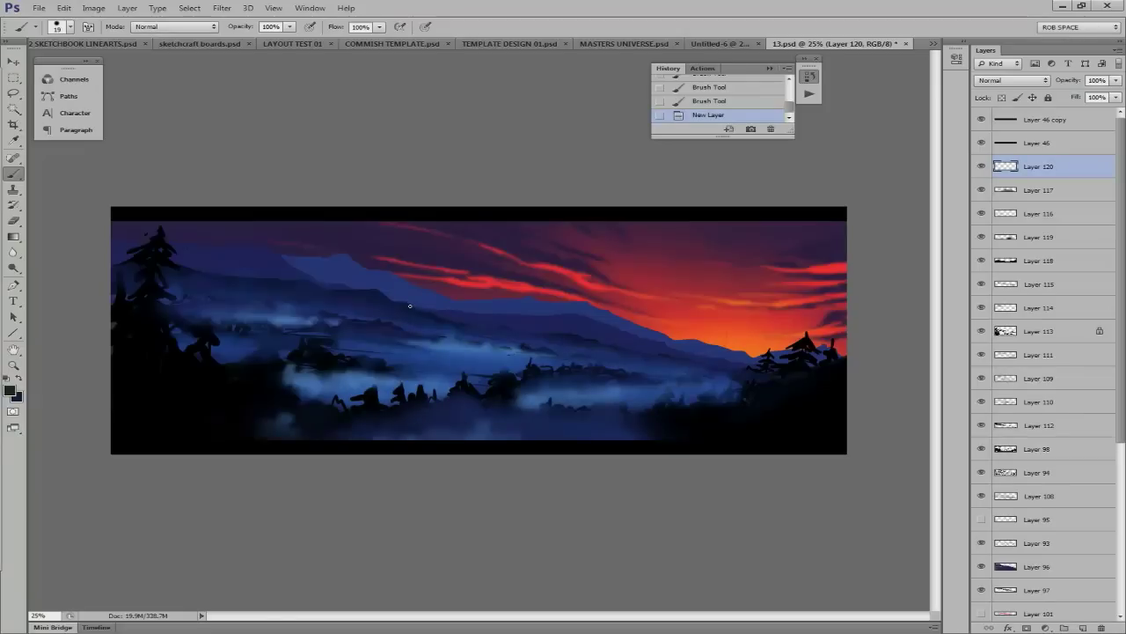
{"action": "key", "text": "bracketright"}
{"action": "left_click", "coordinate": [410, 306]}
{"action": "left_click", "coordinate": [410, 305]}
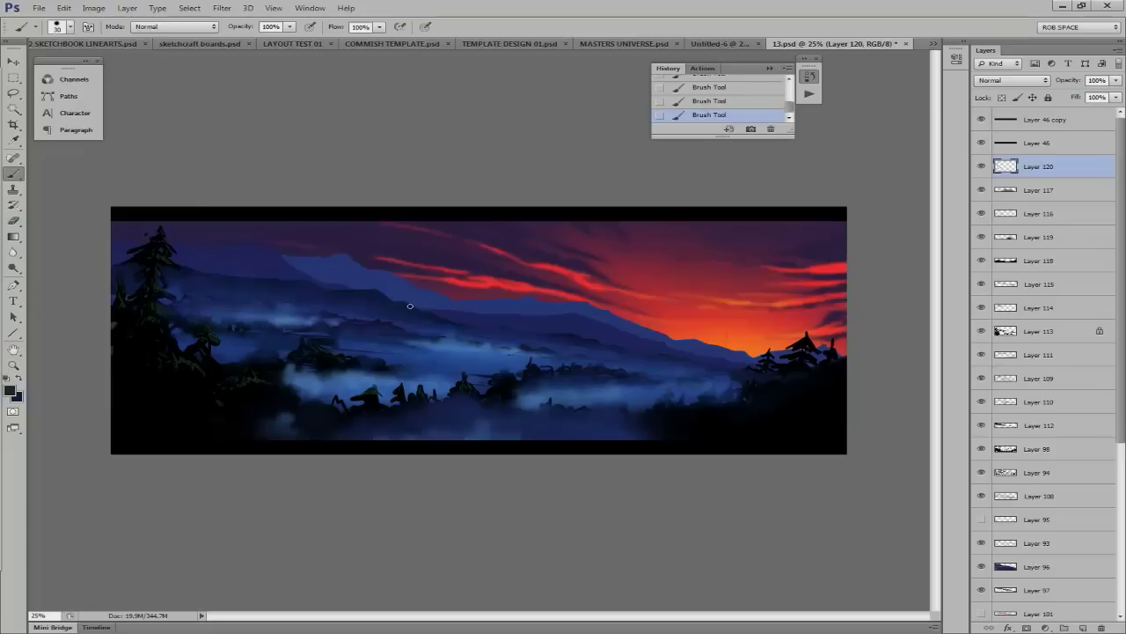
Apply Gaussian Blur to the dark marks, redoing it with a new radius.
{"action": "key", "text": "ctrl+f"}
{"action": "key", "text": "ctrl+z"}
{"action": "key", "text": "alt+t"}
{"action": "key", "text": "b"}
{"action": "key", "text": "Return"}
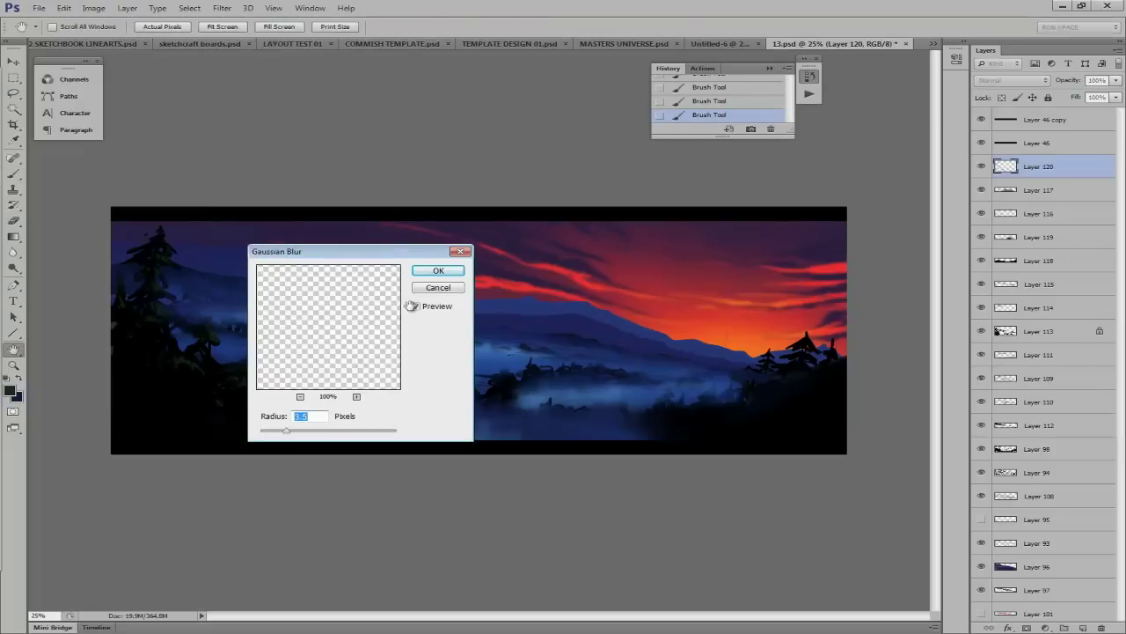
{"action": "key", "text": "Return"}
Erase parts of the blurred marks, add a small dark mark, and add a layer above Layer 120.
{"action": "key", "text": "e"}
{"action": "right_click", "coordinate": [410, 309]}
{"action": "left_click", "coordinate": [410, 306]}
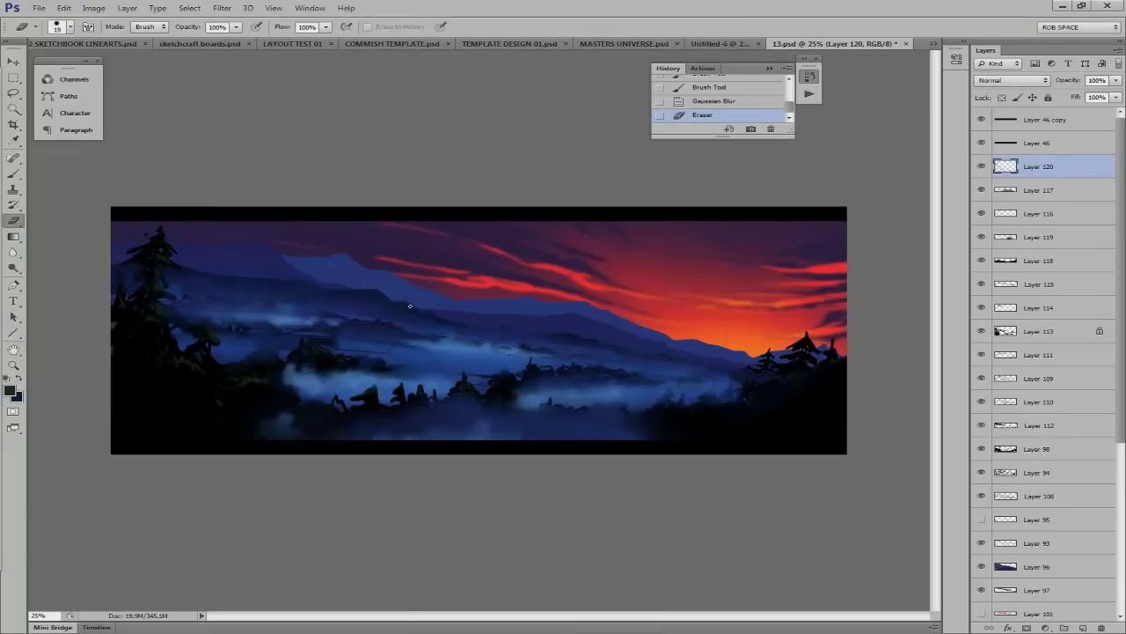
{"action": "left_click", "coordinate": [411, 307]}
{"action": "key", "text": "b"}
{"action": "left_click", "coordinate": [410, 306]}
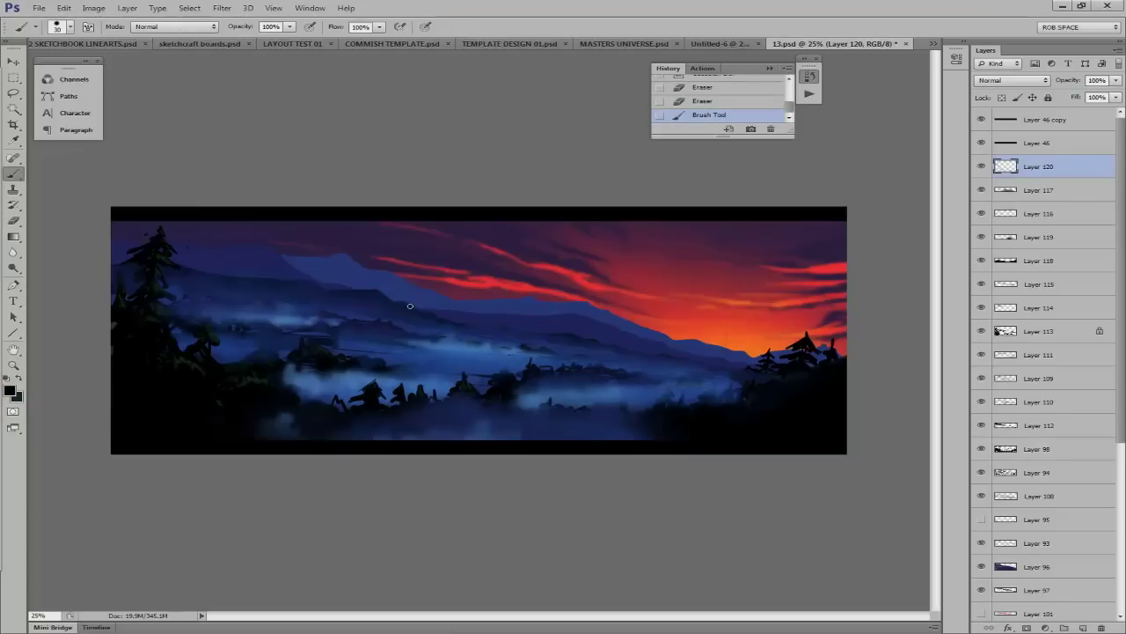
{"action": "key", "text": "ctrl+alt+z"}
{"action": "key", "text": "ctrl+alt+z"}
{"action": "key", "text": "ctrl+alt+z"}
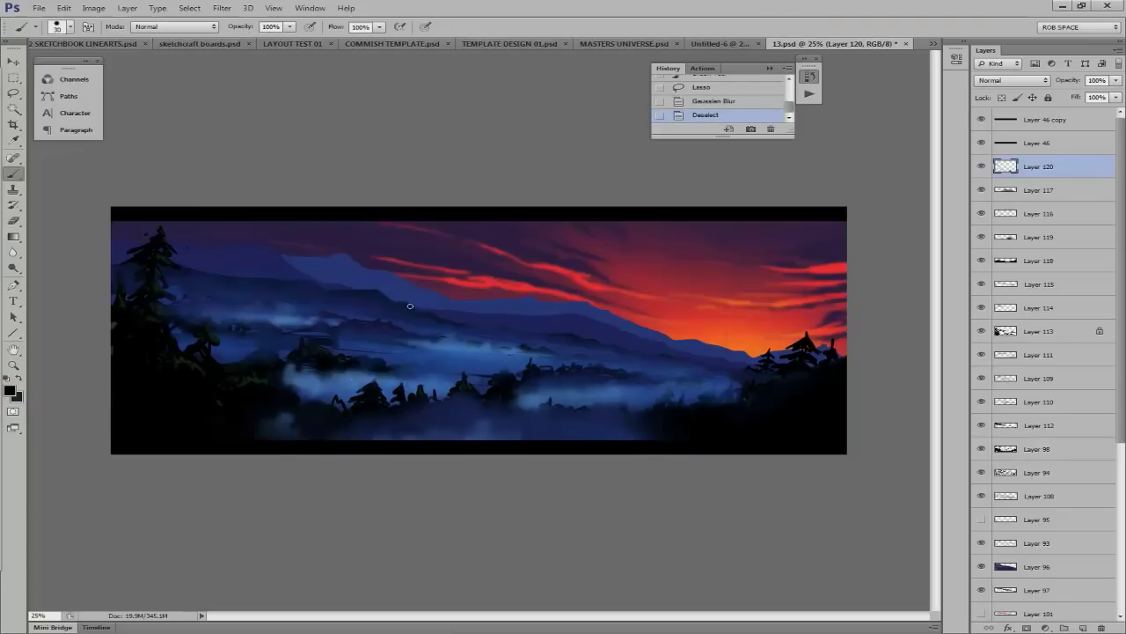
{"action": "key", "text": "ctrl+shift+z"}
{"action": "key", "text": "ctrl+shift+z"}
{"action": "key", "text": "ctrl+shift+z"}
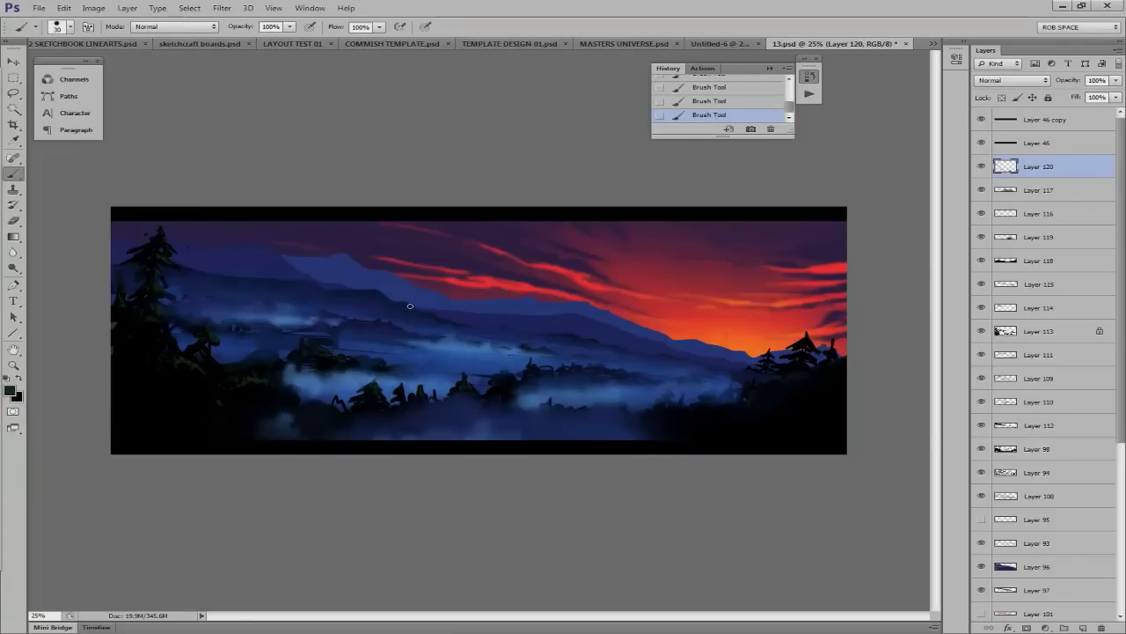
{"action": "key", "text": "ctrl+shift+alt+n"}
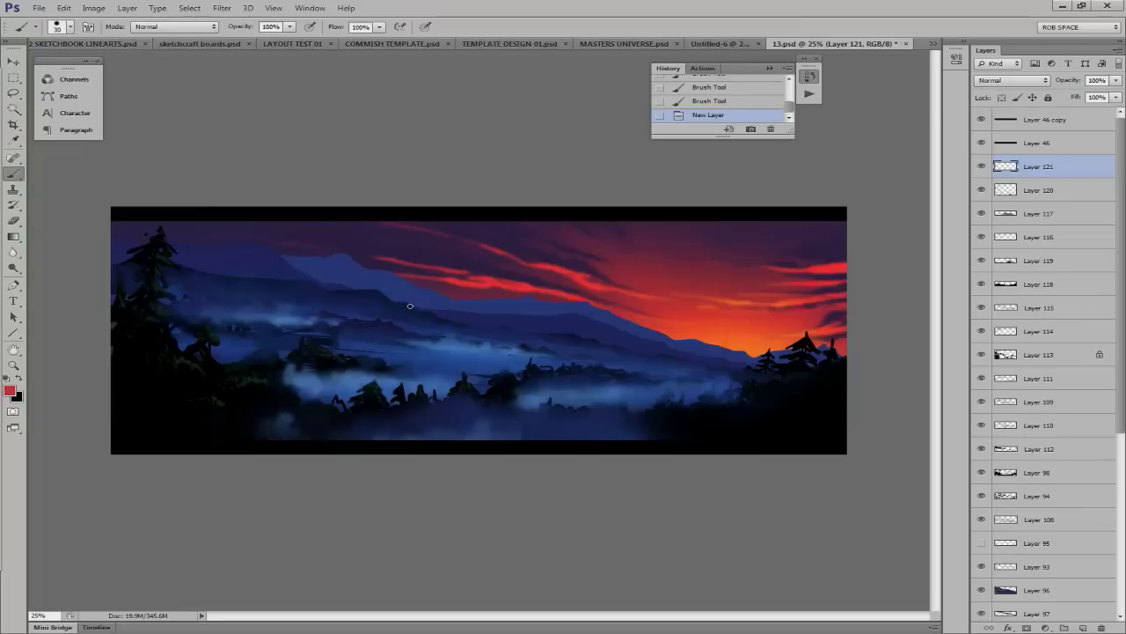
Paint a red stroke, blur it and erase part of it.
{"action": "left_click", "coordinate": [410, 306]}
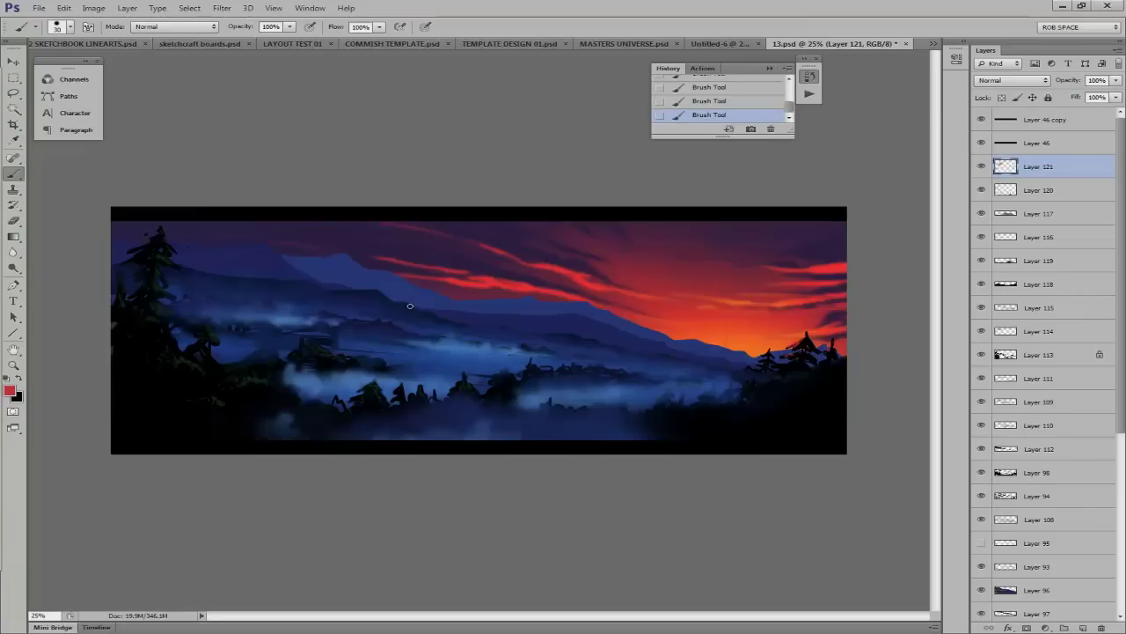
{"action": "key", "text": "ctrl+f"}
{"action": "key", "text": "ctrl+f"}
{"action": "key", "text": "e"}
{"action": "left_click", "coordinate": [410, 310]}
On a new layer, paint hill-sampled blue haze over the distant hills, enlarging the brush up to 900.
{"action": "key", "text": "ctrl+shift+alt+n"}
{"action": "key", "text": "b"}
{"action": "left_click", "coordinate": [410, 306]}
{"action": "left_click", "coordinate": [411, 305], "text": "alt"}
{"action": "key", "text": "bracketright"}
{"action": "key", "text": "bracketright"}
{"action": "key", "text": "bracketright"}
{"action": "left_click", "coordinate": [410, 306]}
{"action": "left_click", "coordinate": [410, 305]}
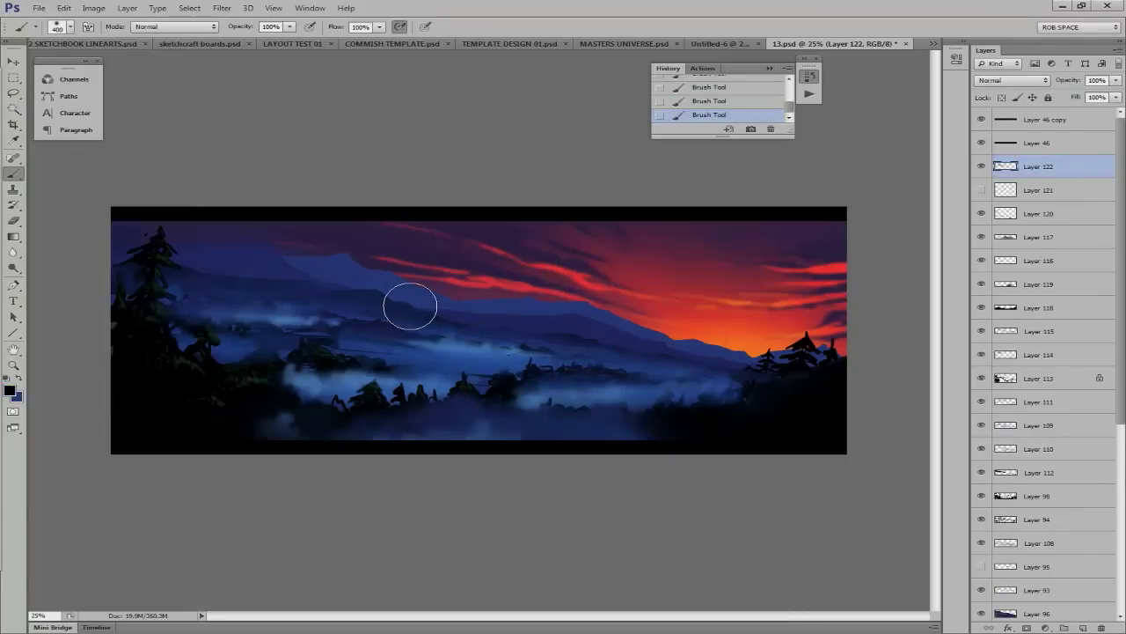
{"action": "left_click", "coordinate": [410, 305]}
{"action": "key", "text": "bracketright"}
{"action": "key", "text": "bracketright"}
{"action": "key", "text": "bracketright"}
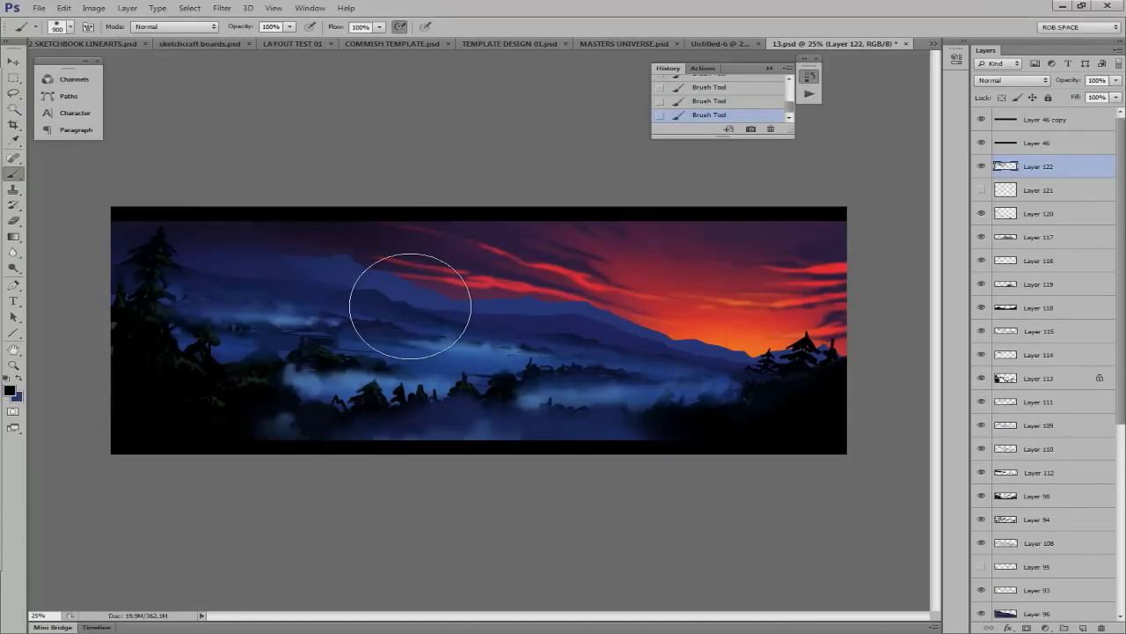
Erase part of the haze with a soft eraser, then repaint it with sampled blues.
{"action": "key", "text": "e"}
{"action": "right_click", "coordinate": [410, 305]}
{"action": "left_click", "coordinate": [410, 305]}
{"action": "left_click", "coordinate": [412, 304]}
{"action": "key", "text": "b"}
{"action": "left_click", "coordinate": [411, 304], "text": "alt"}
{"action": "key", "text": "bracketleft"}
{"action": "key", "text": "bracketleft"}
{"action": "key", "text": "bracketleft"}
{"action": "left_click", "coordinate": [410, 305]}
{"action": "key", "text": "bracketleft"}
{"action": "key", "text": "bracketleft"}
{"action": "left_click", "coordinate": [410, 305], "text": "alt"}
Paint darker blue on a new layer, then a red-orange glow on an Overlay layer.
{"action": "left_click", "coordinate": [410, 306]}
{"action": "key", "text": "ctrl+shift+alt+n"}
{"action": "key", "text": "bracketright"}
{"action": "key", "text": "bracketright"}
{"action": "key", "text": "bracketright"}
{"action": "left_click", "coordinate": [410, 306]}
{"action": "left_click", "coordinate": [410, 305]}
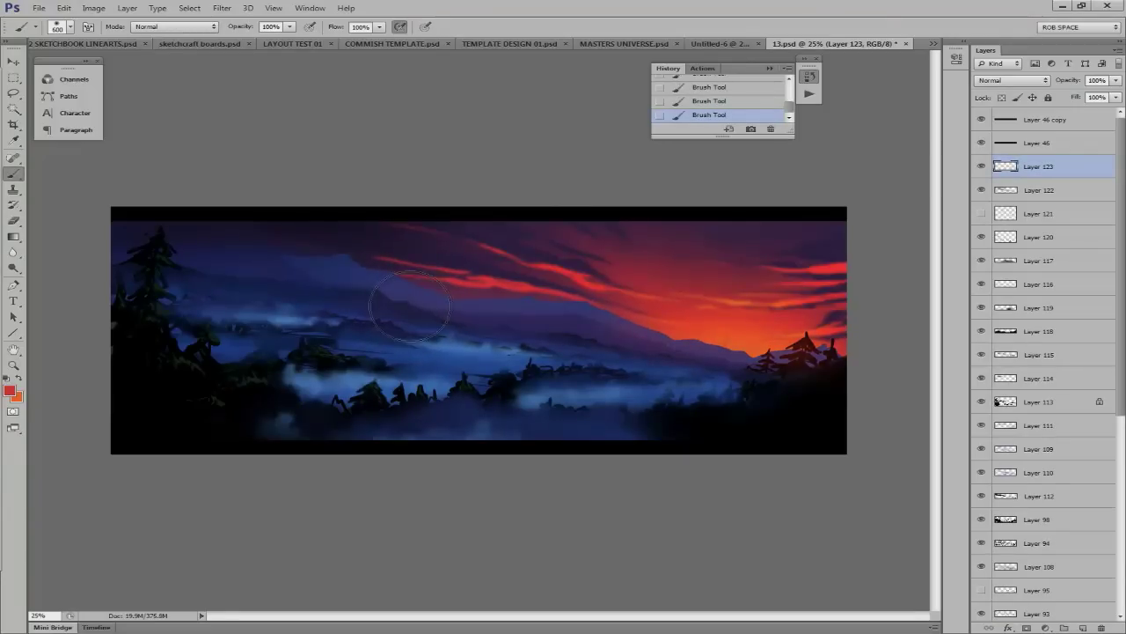
{"action": "key", "text": "ctrl+shift+alt+n"}
{"action": "key", "text": "shift+alt+o"}
{"action": "left_click", "coordinate": [410, 306]}
{"action": "left_click", "coordinate": [410, 306]}
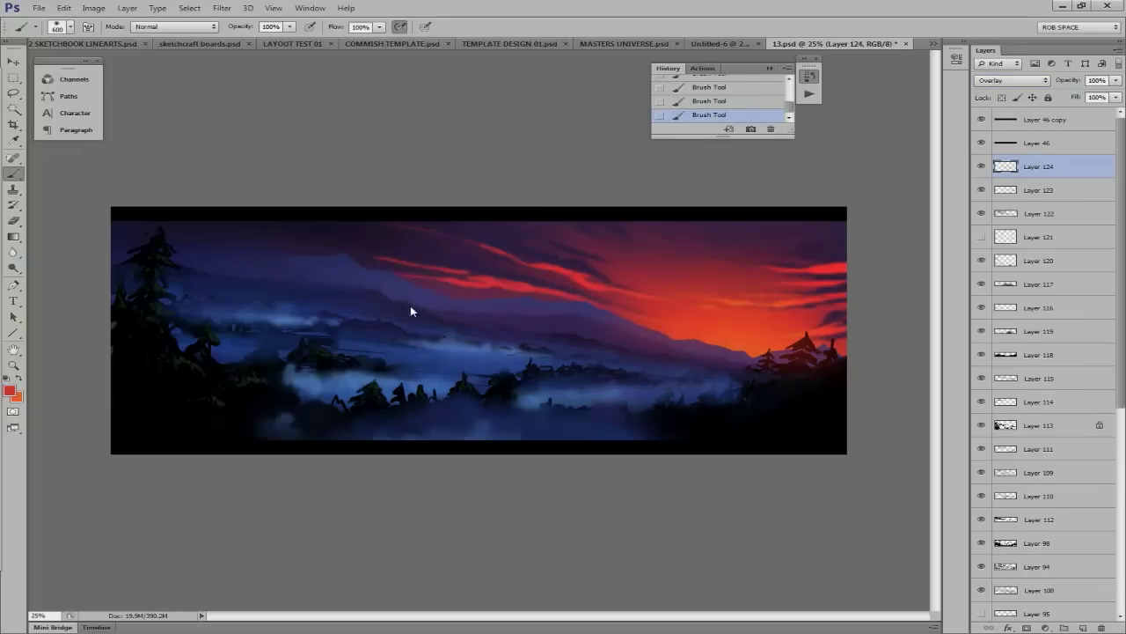
Add a new layer filled with black and set it to Color Dodge.
{"action": "key", "text": "x"}
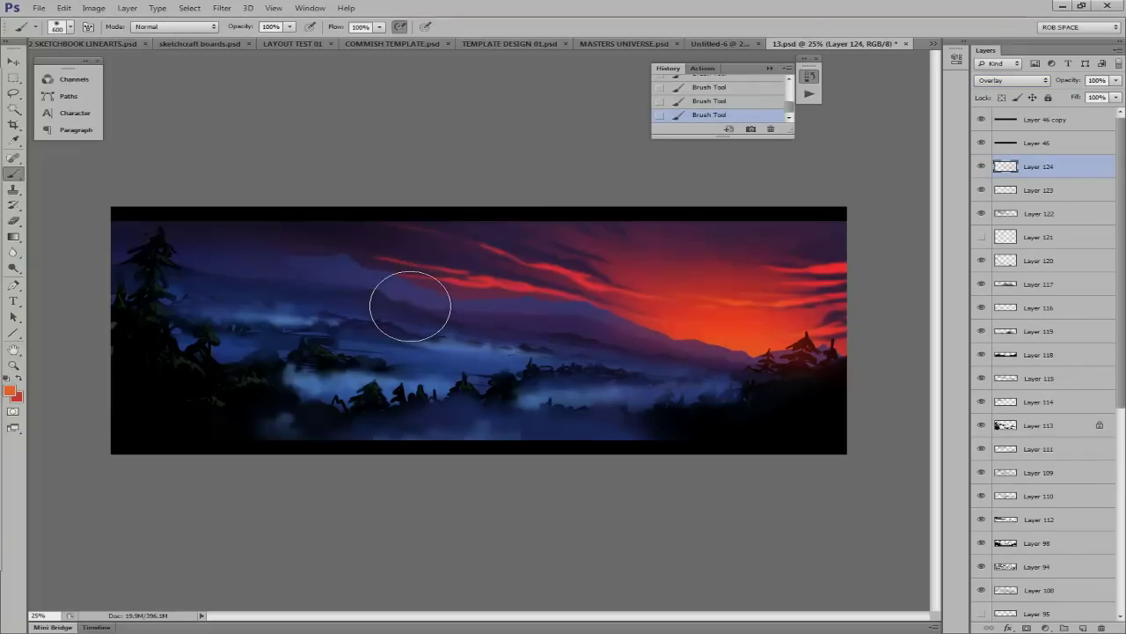
{"action": "right_click", "coordinate": [410, 305]}
{"action": "key", "text": "Return"}
{"action": "key", "text": "ctrl+shift+alt+n"}
{"action": "key", "text": "shift+F5"}
{"action": "key", "text": "Return"}
{"action": "key", "text": "shift+alt+d"}
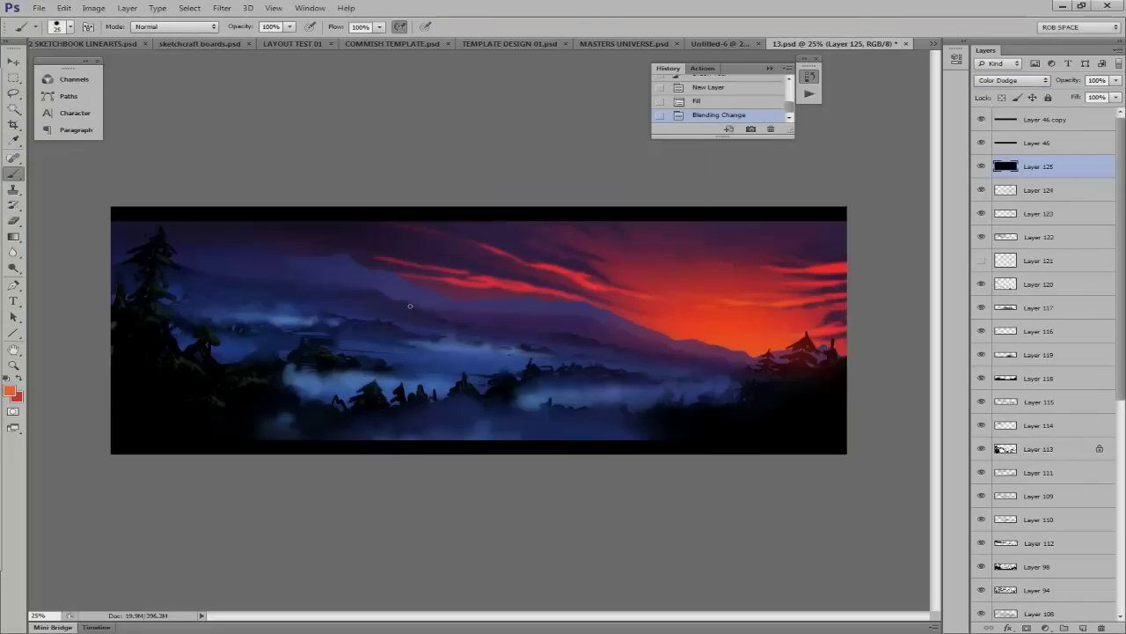
Set a yellow-orange foreground colour and paint dodged glowing light onto the sunset sky.
{"action": "key", "text": "F9"}
{"action": "type", "text": "40"}
{"action": "key", "text": "Return"}
{"action": "left_click", "coordinate": [410, 306]}
{"action": "left_click", "coordinate": [410, 306]}
{"action": "left_click", "coordinate": [410, 305]}
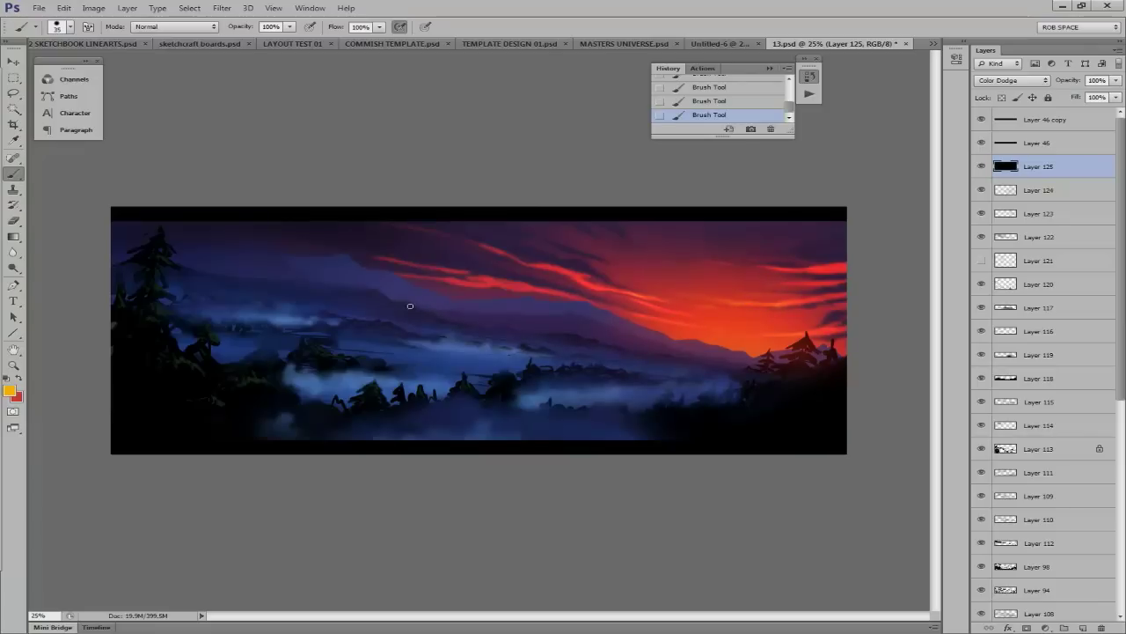
{"action": "key", "text": "bracketright"}
{"action": "key", "text": "bracketright"}
{"action": "key", "text": "bracketright"}
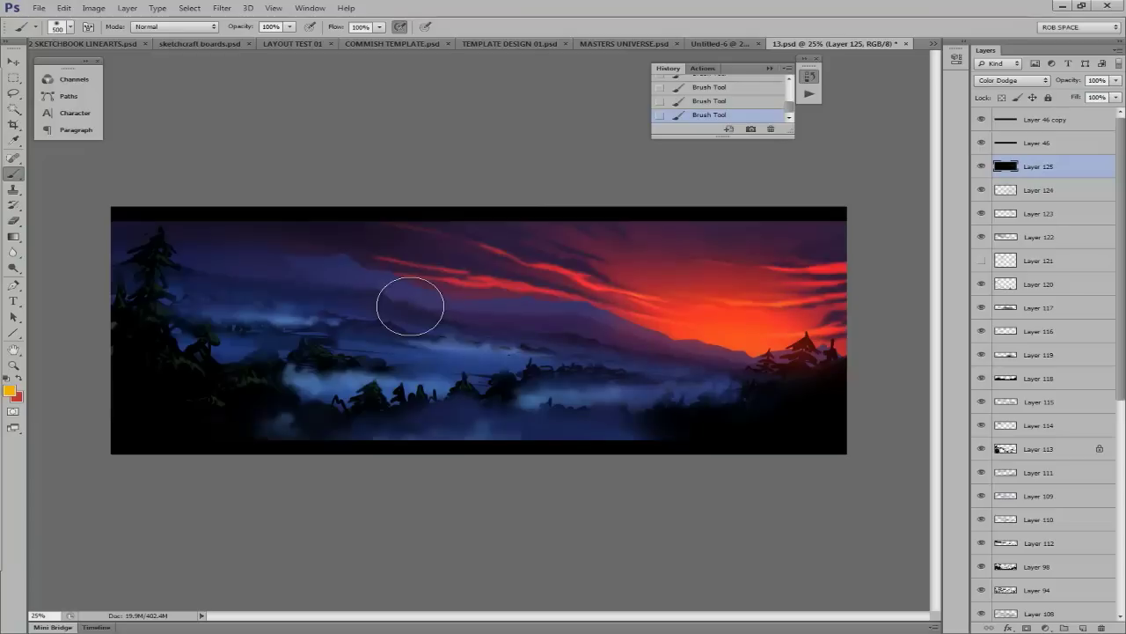
Duplicate Layer 97 and apply Gaussian Blur to the copy.
{"action": "left_click", "coordinate": [410, 308], "text": "ctrl"}
{"action": "key", "text": "ctrl+j"}
{"action": "key", "text": "ctrl+f"}
{"action": "key", "text": "ctrl+f"}
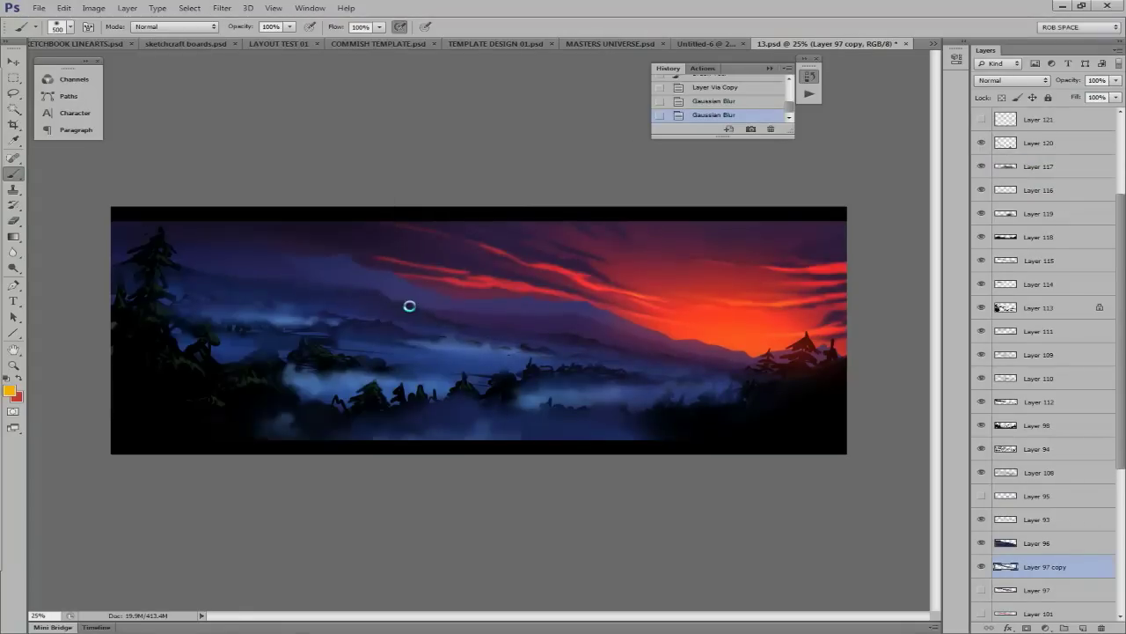
Above Layer 96, add a layer and paint sampled blue mist into the valley, stepping back one stroke.
{"action": "left_click", "coordinate": [410, 310], "text": "ctrl"}
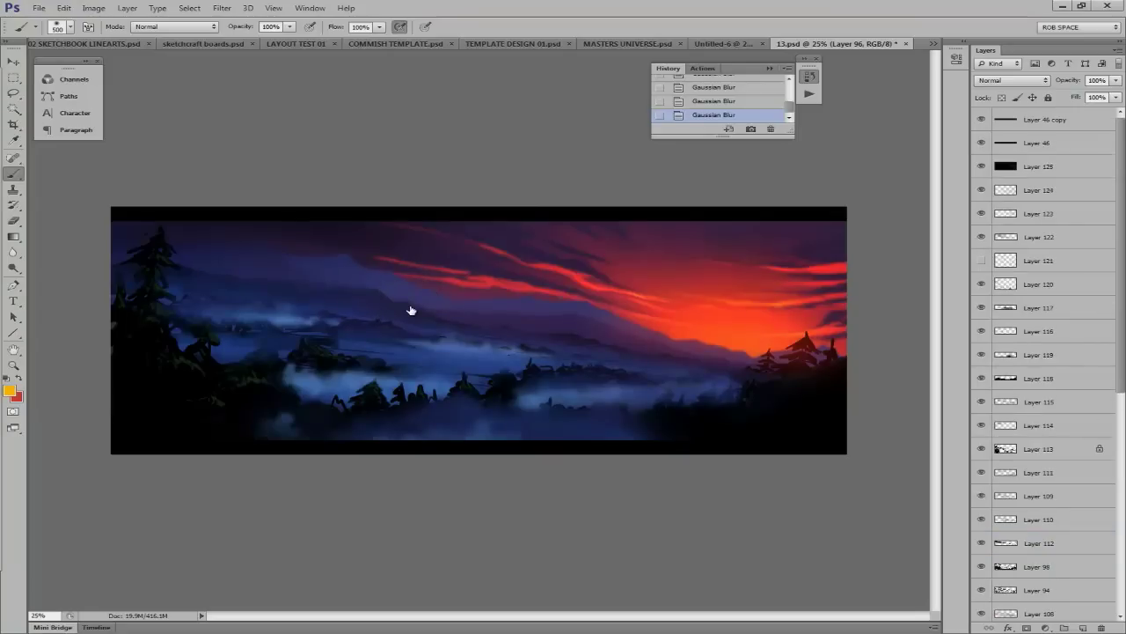
{"action": "key", "text": "ctrl+shift+alt+n"}
{"action": "right_click", "coordinate": [410, 308]}
{"action": "left_click", "coordinate": [410, 307], "text": "alt"}
{"action": "left_click", "coordinate": [410, 306]}
{"action": "left_click", "coordinate": [410, 305]}
{"action": "key", "text": "bracketright"}
{"action": "key", "text": "bracketright"}
{"action": "left_click", "coordinate": [410, 305]}
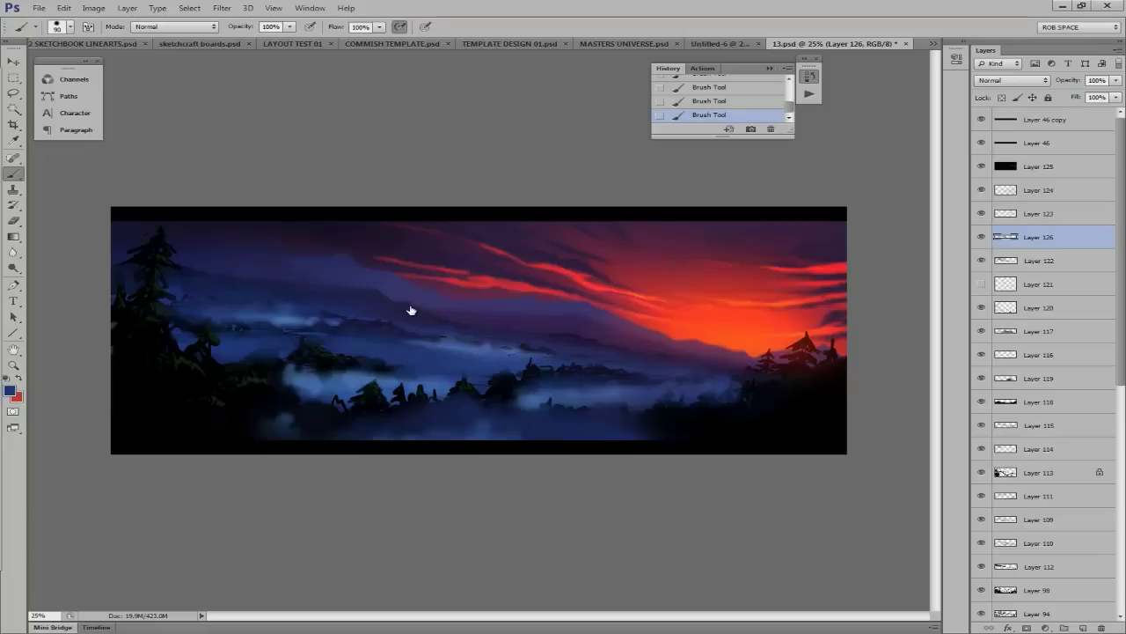
{"action": "left_click", "coordinate": [410, 306], "text": "alt"}
{"action": "key", "text": "ctrl+alt+z"}
{"action": "key", "text": "ctrl+alt+z"}
{"action": "key", "text": "ctrl+alt+z"}
Add a brighter-mist layer, resize the soft brush, and add a layer above the Color Dodge layer.
{"action": "key", "text": "ctrl+shift+alt+n"}
{"action": "right_click", "coordinate": [410, 305]}
{"action": "left_click", "coordinate": [410, 305]}
{"action": "key", "text": "bracketleft"}
{"action": "key", "text": "bracketleft"}
{"action": "key", "text": "bracketleft"}
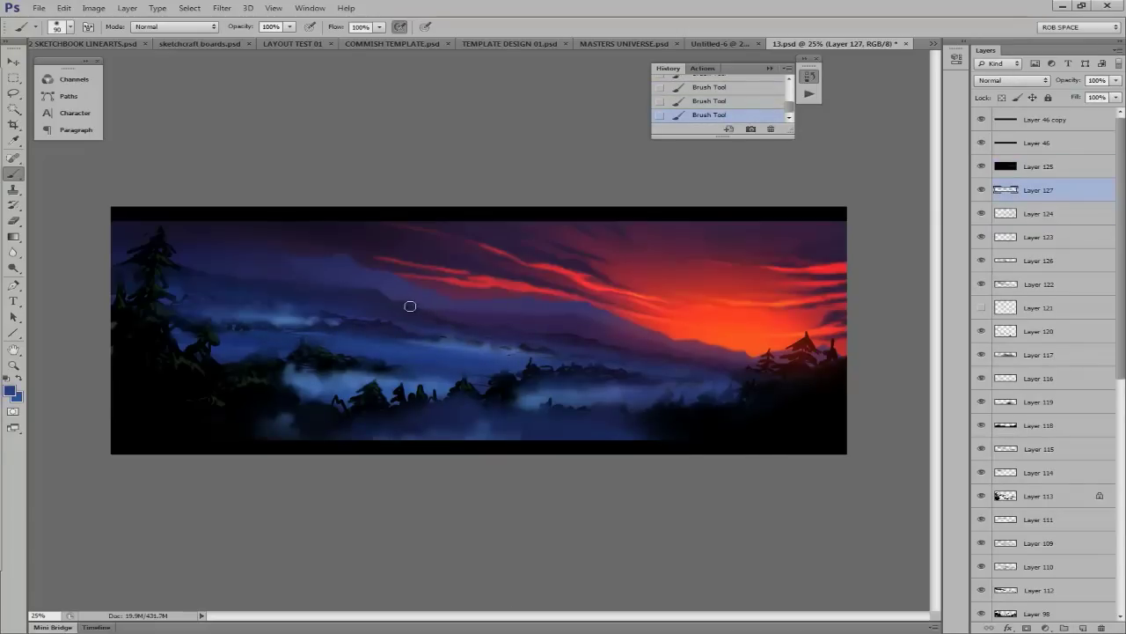
{"action": "key", "text": "alt+bracketright"}
{"action": "key", "text": "bracketright"}
{"action": "key", "text": "bracketright"}
{"action": "key", "text": "bracketright"}
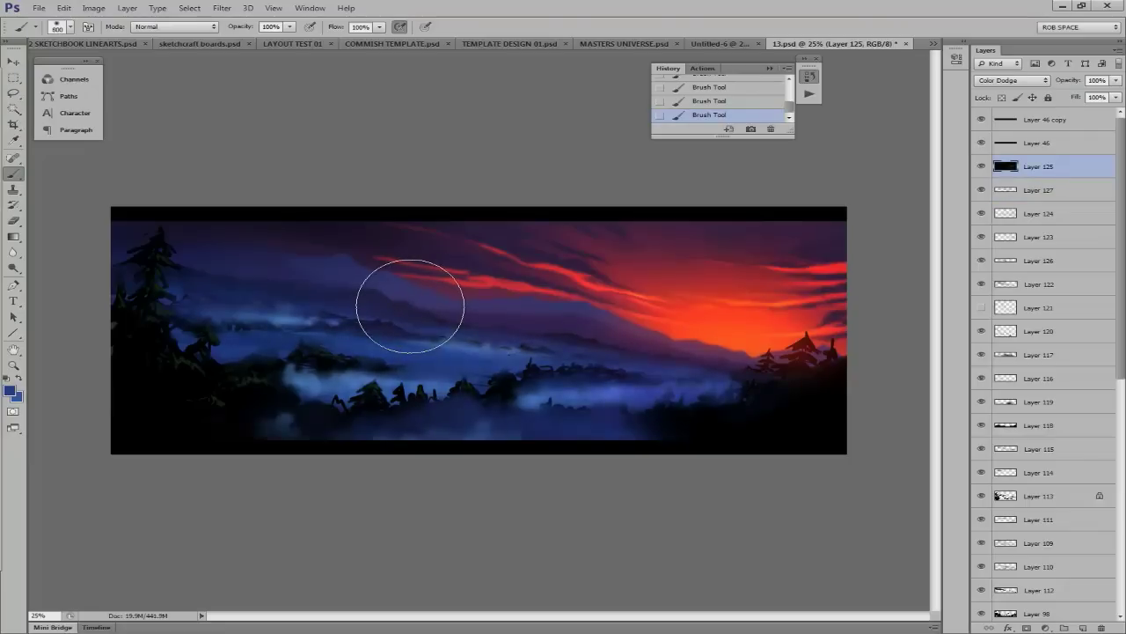
{"action": "key", "text": "ctrl+shift+alt+n"}
{"action": "right_click", "coordinate": [410, 305]}
Paint faint mist strokes over the mountains and left valley with a 200–400 px brush, then blur them.
{"action": "type", "text": "200"}
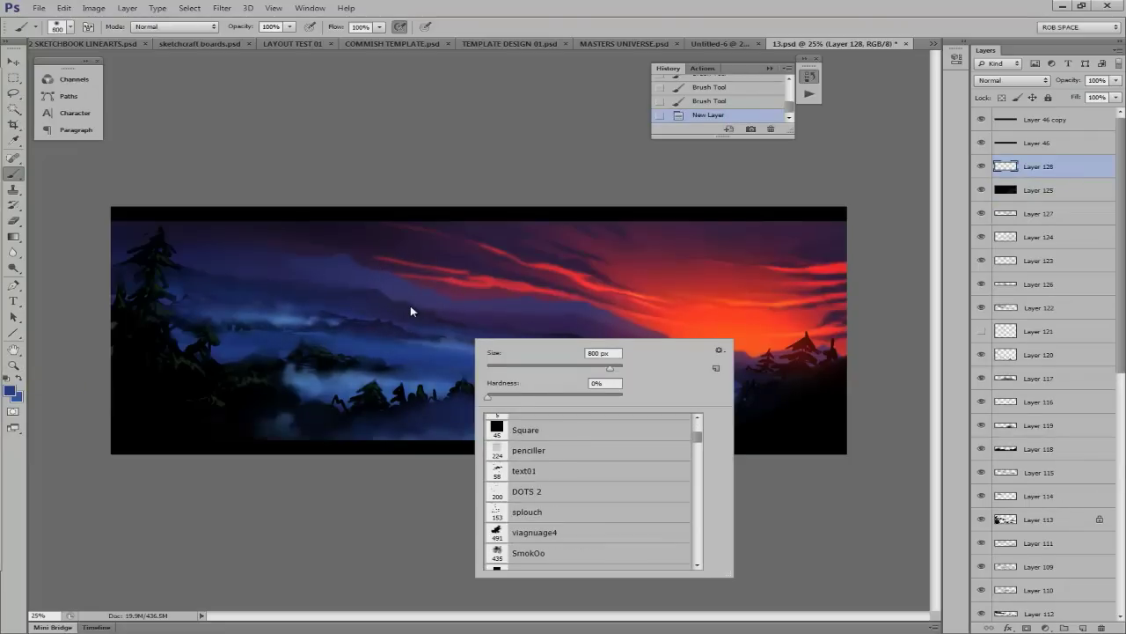
{"action": "key", "text": "Return"}
{"action": "left_click_drag", "start_coordinate": [414, 321], "coordinate": [409, 306]}
{"action": "key", "text": "bracketright"}
{"action": "key", "text": "bracketright"}
{"action": "mouse_move", "coordinate": [370, 343]}
{"action": "left_mouse_down"}
{"action": "mouse_move", "coordinate": [229, 352]}
{"action": "mouse_move", "coordinate": [132, 396]}
{"action": "left_mouse_up"}
{"action": "key", "text": "ctrl+f"}
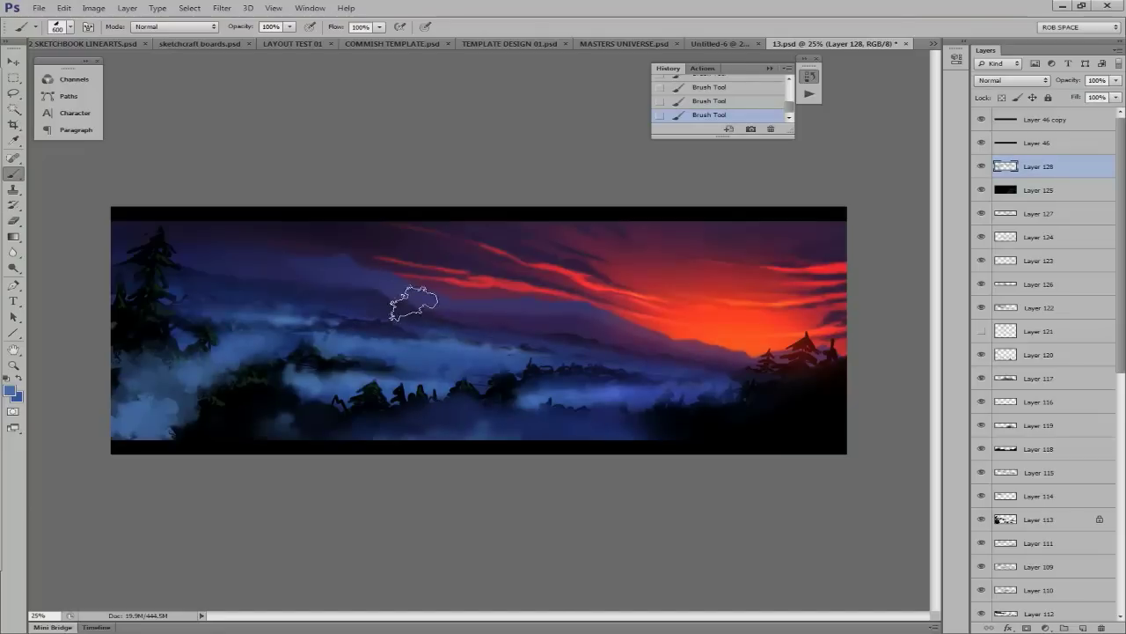
{"action": "key", "text": "bracketright"}
{"action": "key", "text": "bracketright"}
{"action": "key", "text": "bracketright"}
{"action": "key", "text": "ctrl+f"}
{"action": "key", "text": "ctrl+f"}
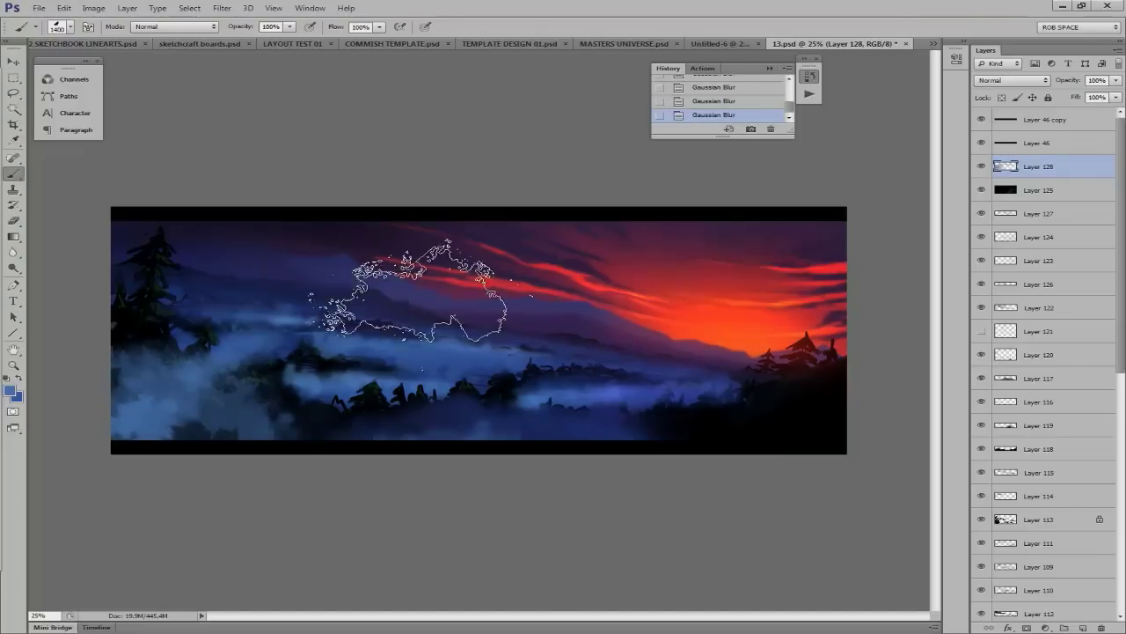
Erase several patches of the lower-left mist.
{"action": "key", "text": "e"}
{"action": "left_click", "coordinate": [410, 305]}
{"action": "left_click", "coordinate": [410, 306]}
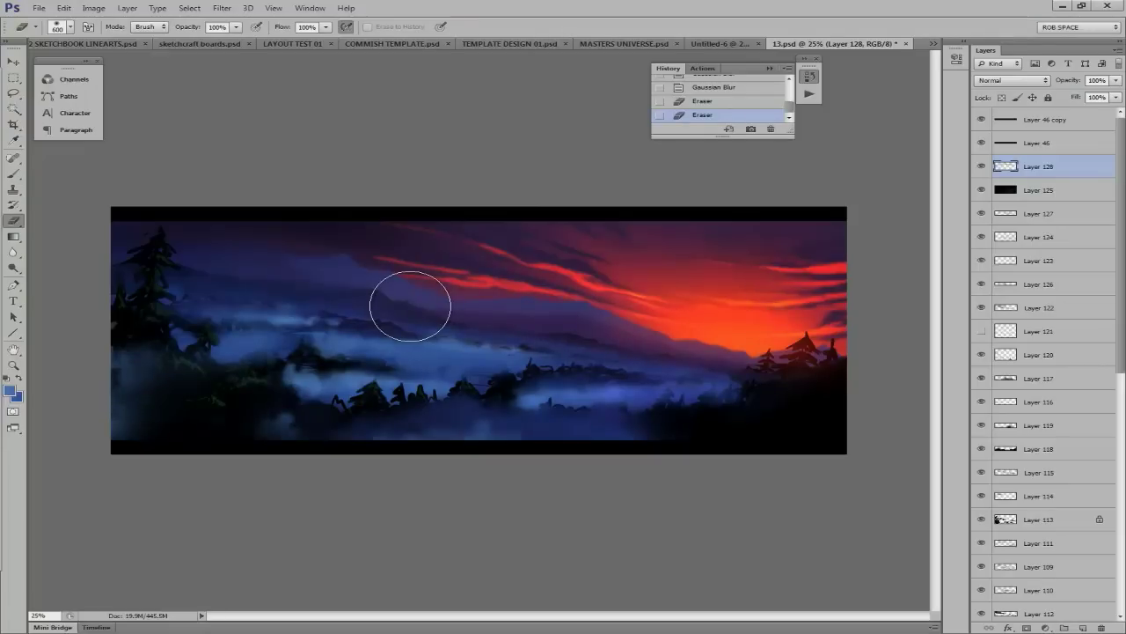
{"action": "left_click", "coordinate": [410, 305]}
Add a new layer and dab darker tones onto the drifting mist.
{"action": "key", "text": "b"}
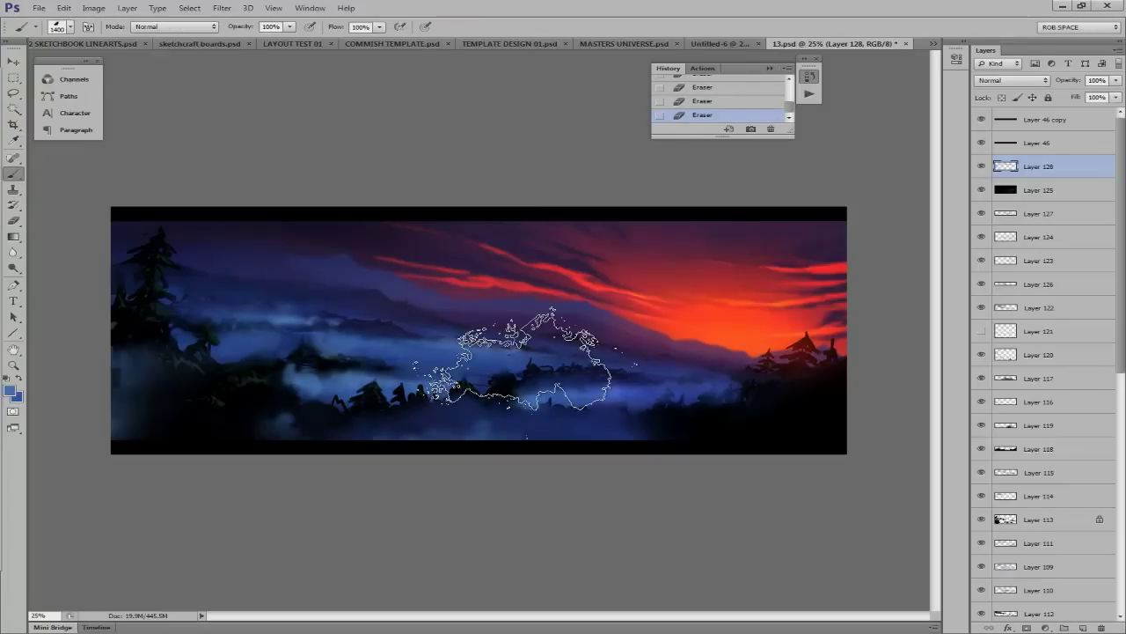
{"action": "key", "text": "ctrl+shift+alt+n"}
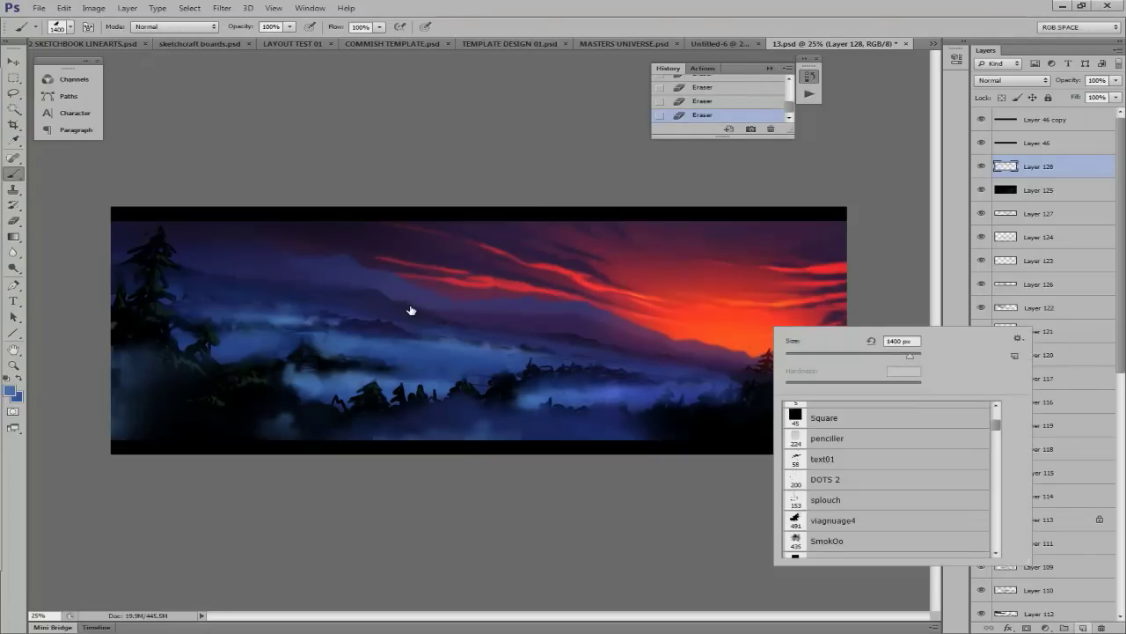
{"action": "left_click", "coordinate": [407, 305]}
{"action": "left_click", "coordinate": [408, 306]}
{"action": "left_click", "coordinate": [408, 306], "text": "alt"}
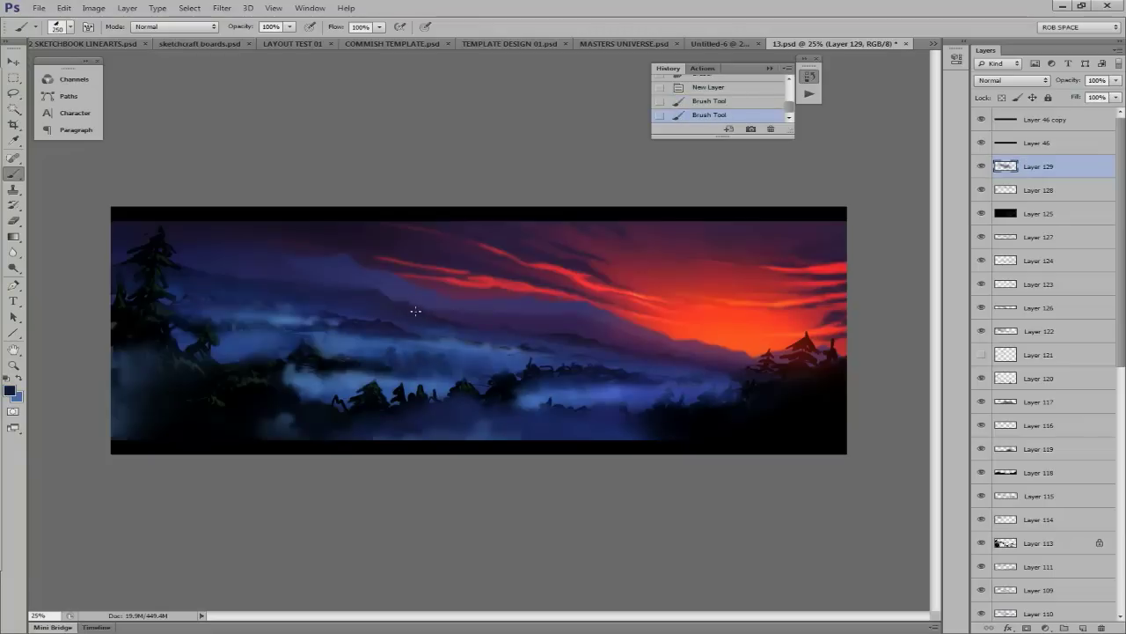
{"action": "left_click", "coordinate": [409, 305]}
Apply a Gaussian Blur with radius 3 to the mist.
{"action": "key", "text": "ctrl+f"}
{"action": "key", "text": "ctrl+f"}
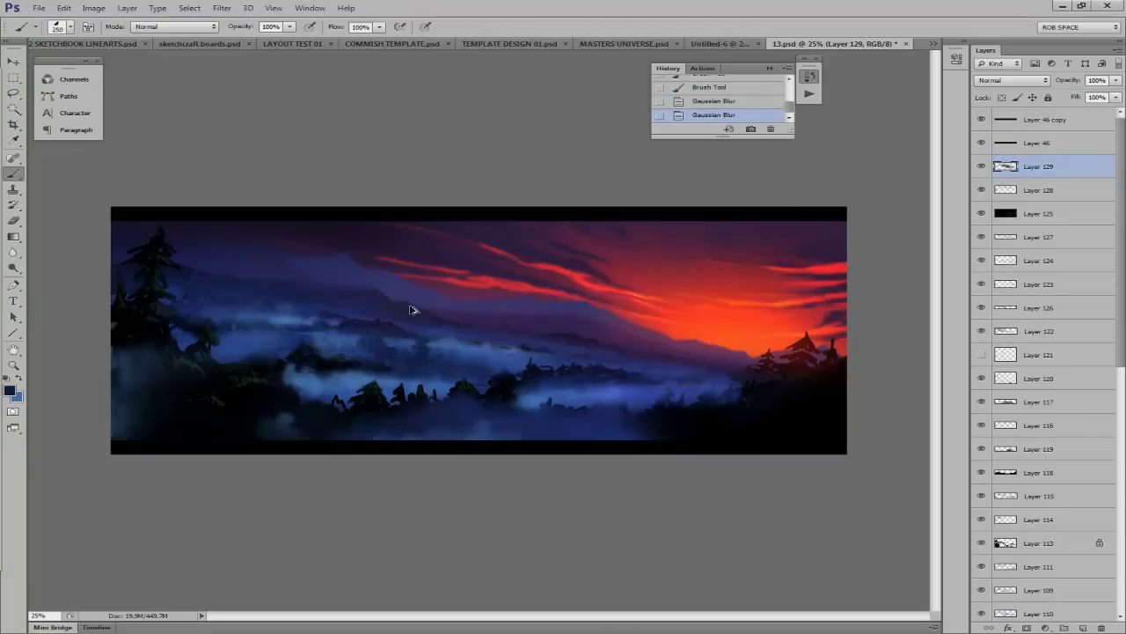
{"action": "key", "text": "ctrl+alt+z"}
{"action": "key", "text": "ctrl+alt+z"}
{"action": "key", "text": "ctrl+alt+f"}
{"action": "type", "text": "3"}
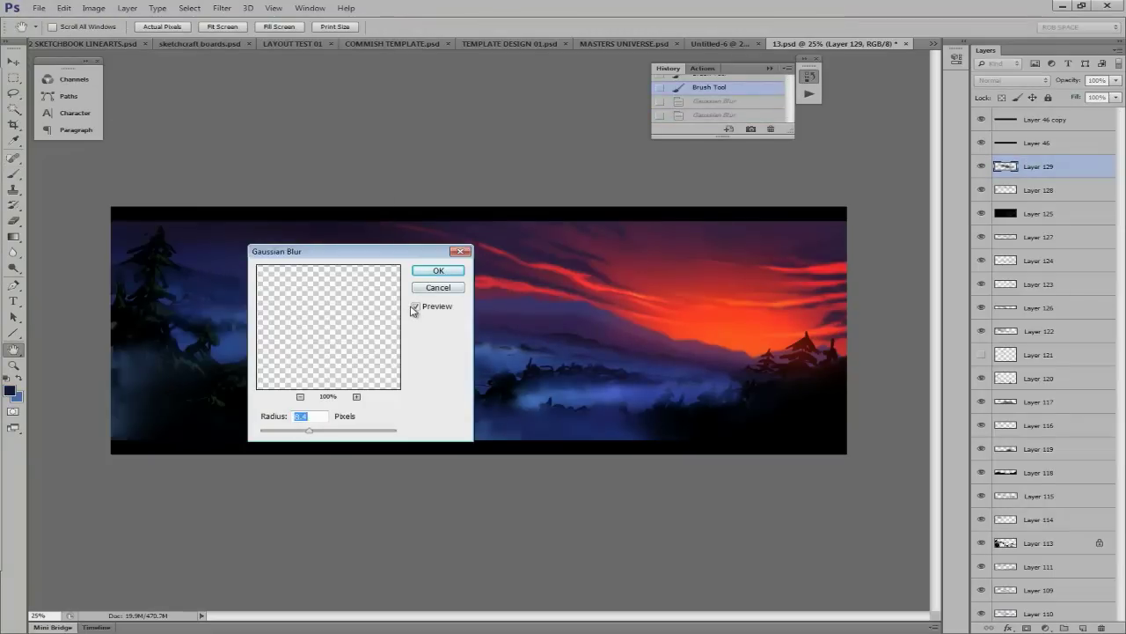
{"action": "key", "text": "Return"}
Stretch the mist layer wider with Free Transform and nudge it up slightly.
{"action": "key", "text": "ctrl+t"}
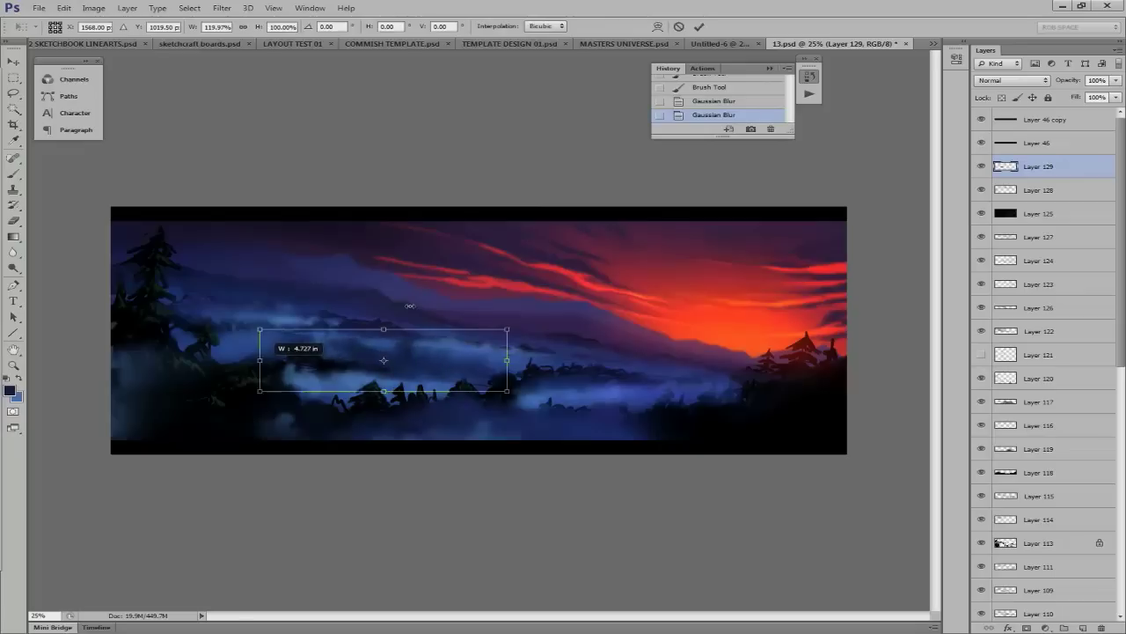
{"action": "key", "text": "Return"}
{"action": "key", "text": "v"}
{"action": "key", "text": "Up"}
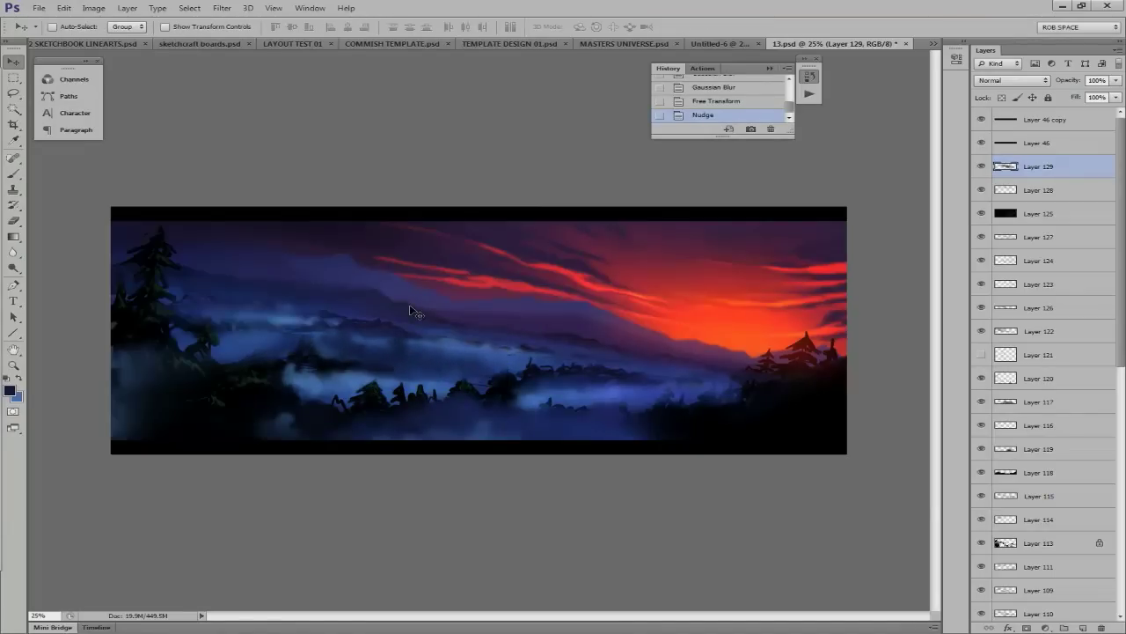
Erase part of the mist above the hills.
{"action": "key", "text": "e"}
{"action": "left_click_drag", "start_coordinate": [369, 343], "coordinate": [410, 299]}
{"action": "left_click", "coordinate": [410, 307]}
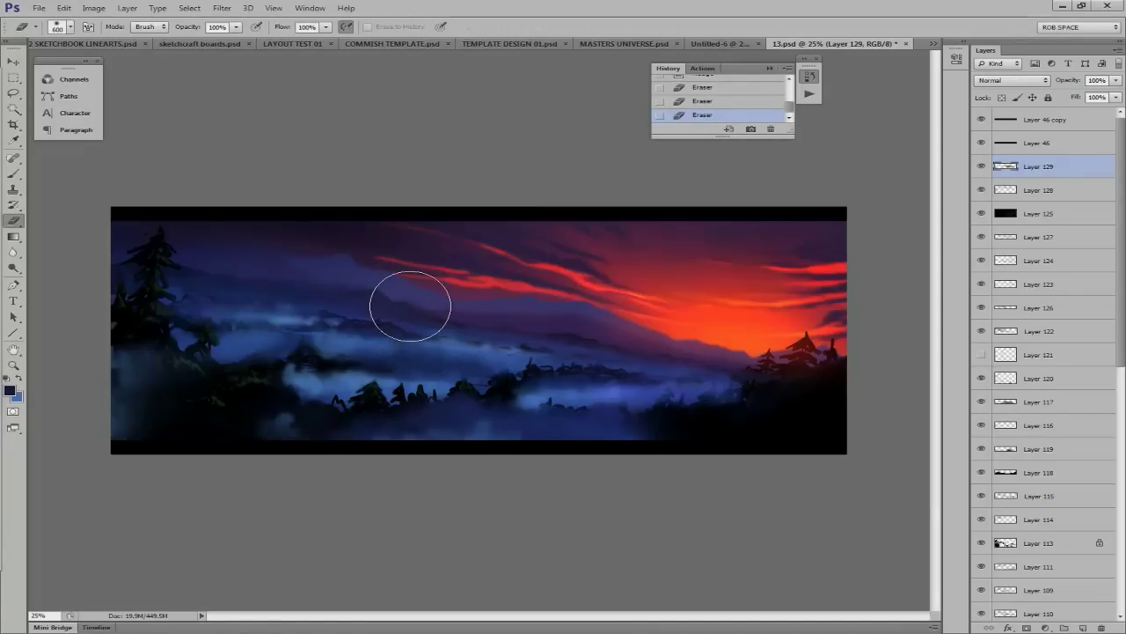
{"action": "key", "text": "b"}
{"action": "left_click", "coordinate": [410, 306], "text": "alt"}
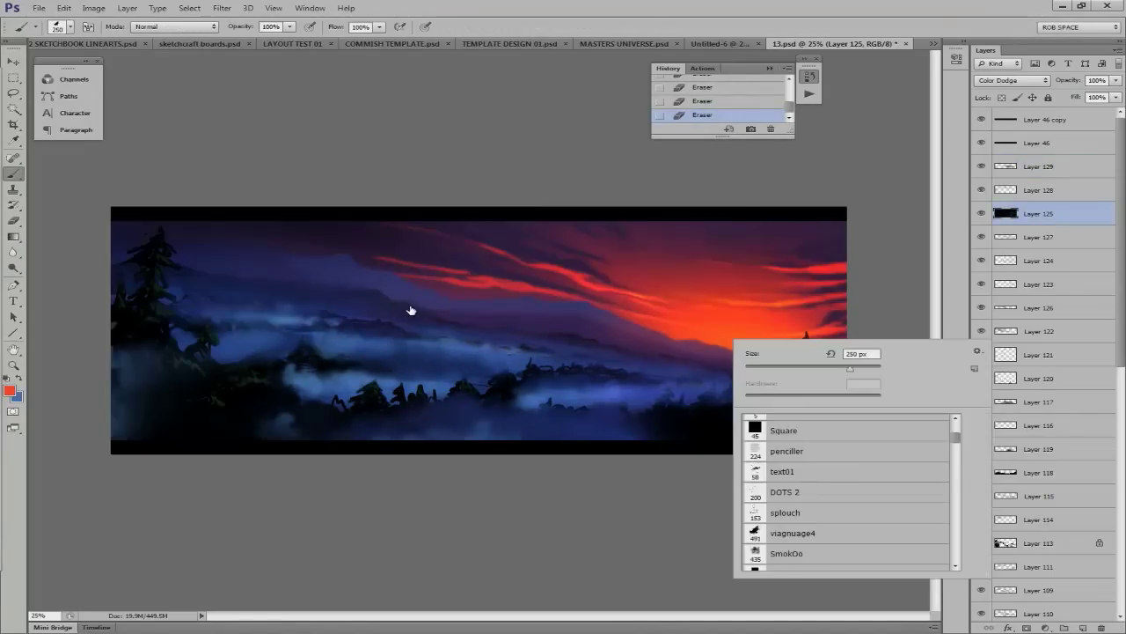
Add a new layer filled with black and set its blend mode to Linear Dodge.
{"action": "key", "text": "bracketright"}
{"action": "key", "text": "ctrl+shift+alt+n"}
{"action": "key", "text": "shift+F5"}
{"action": "key", "text": "Return"}
{"action": "key", "text": "shift+alt+a"}
Paint glowing strokes along the red sunset horizon.
{"action": "left_click_drag", "start_coordinate": [753, 352], "coordinate": [627, 320]}
{"action": "left_click_drag", "start_coordinate": [746, 357], "coordinate": [799, 344]}
{"action": "left_click", "coordinate": [410, 306], "text": "alt"}
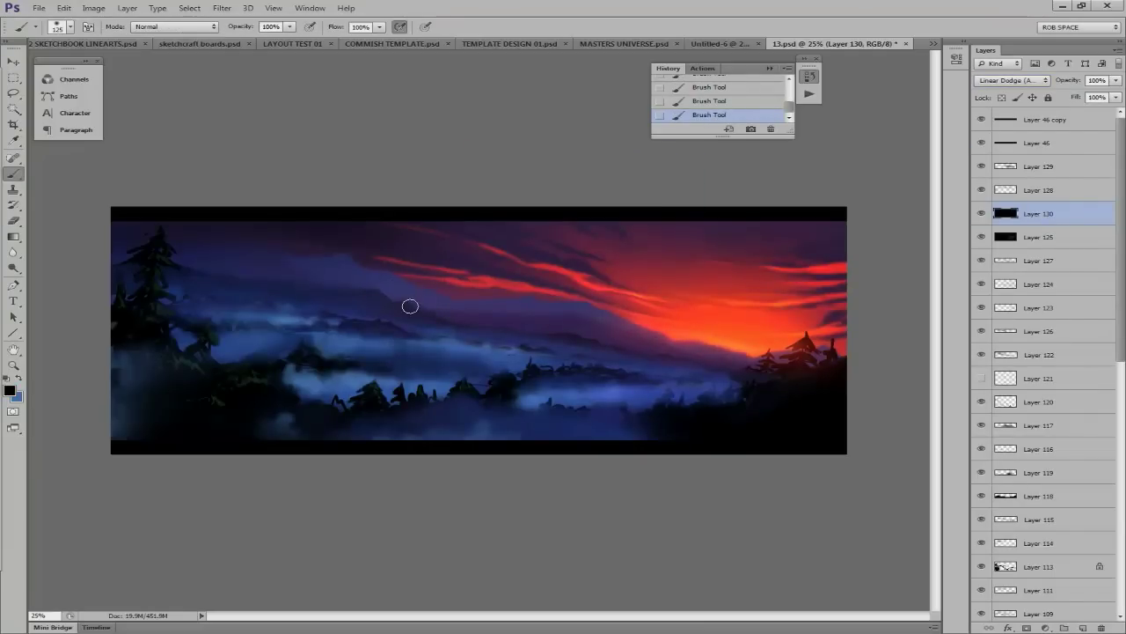
Sample an orange from the sunset and switch to a 100 px soft brush.
{"action": "left_click", "coordinate": [411, 304], "text": "alt"}
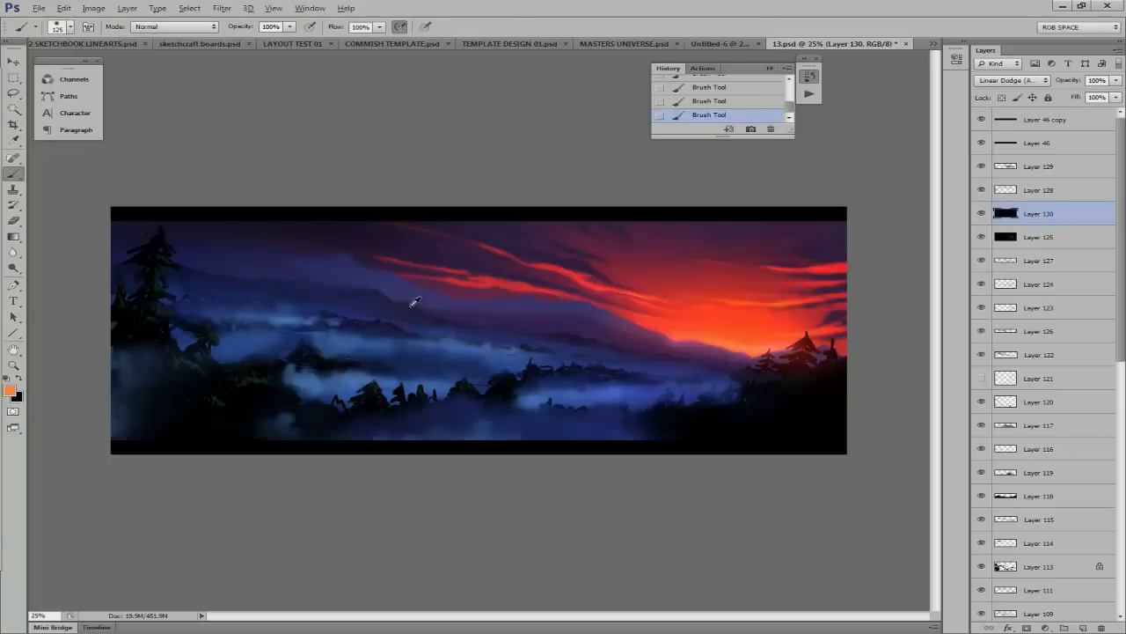
{"action": "right_click", "coordinate": [686, 340]}
{"action": "double_click", "coordinate": [730, 427]}
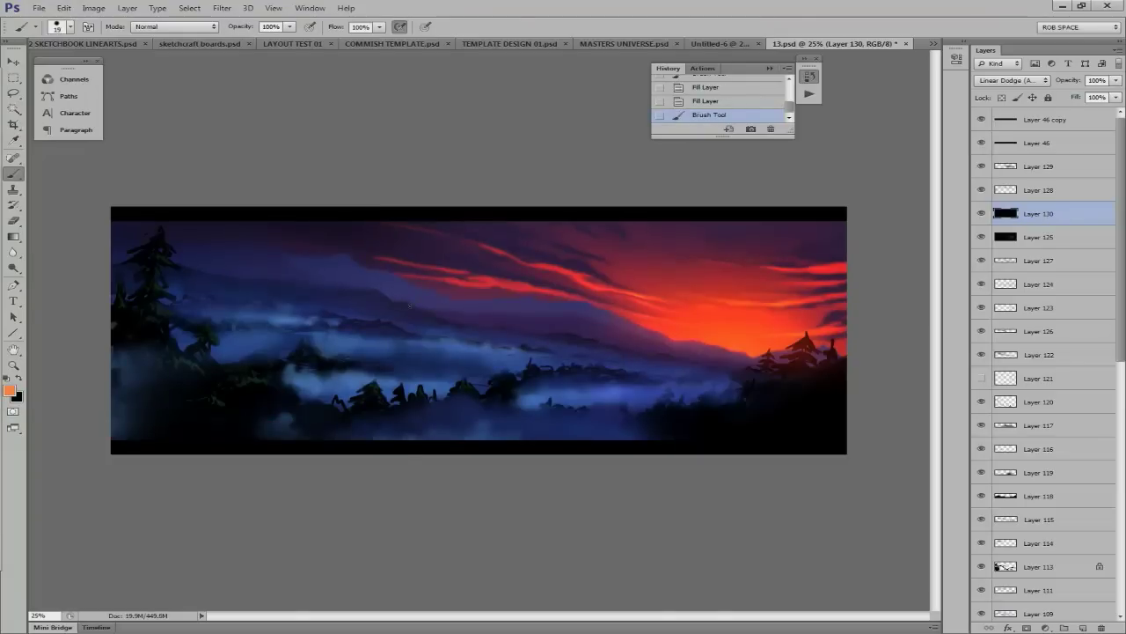
{"action": "right_click", "coordinate": [741, 343]}
{"action": "double_click", "coordinate": [785, 431]}
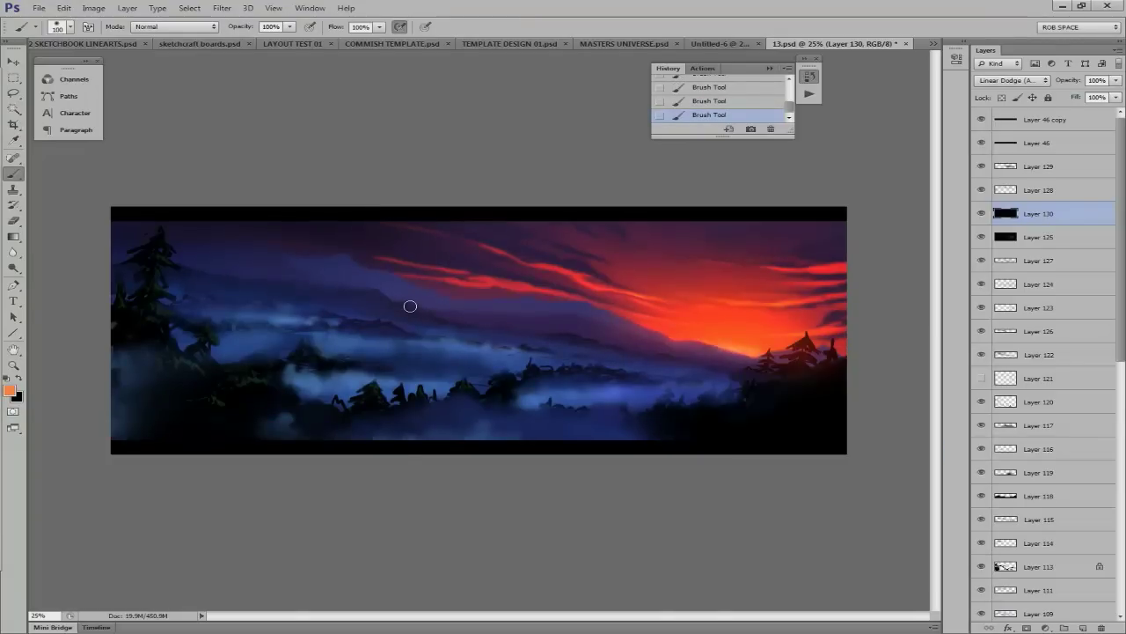
Swap colours, enlarge the brush to 300 px and add a new normal layer for details.
{"action": "key", "text": "x"}
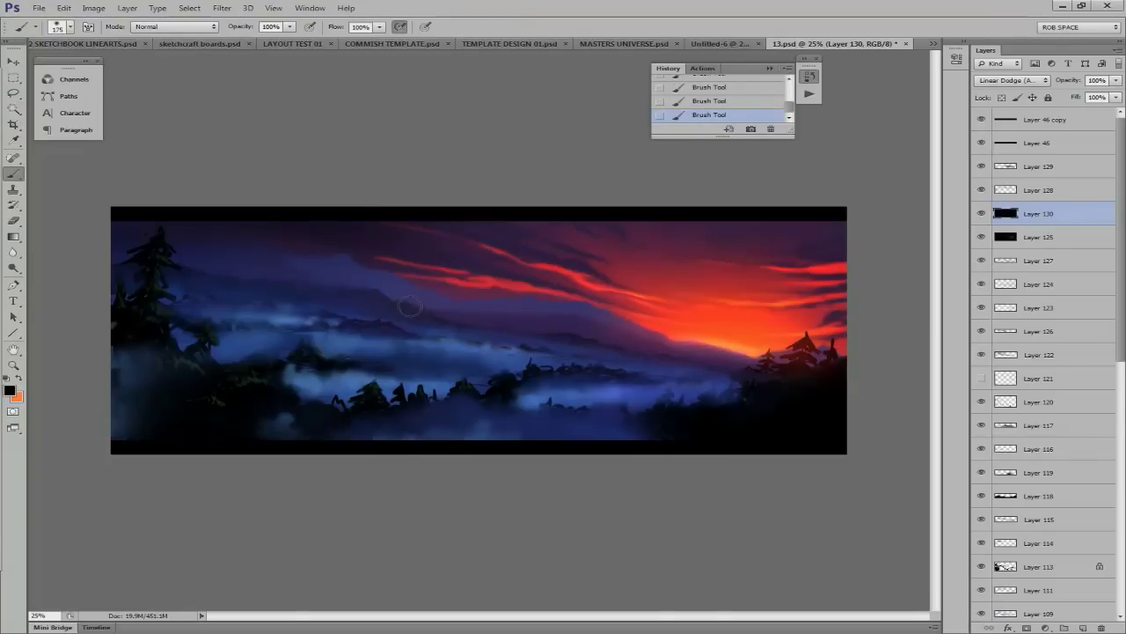
{"action": "key", "text": "x"}
{"action": "key", "text": "bracketright"}
{"action": "key", "text": "bracketright"}
{"action": "key", "text": "bracketright"}
{"action": "key", "text": "x"}
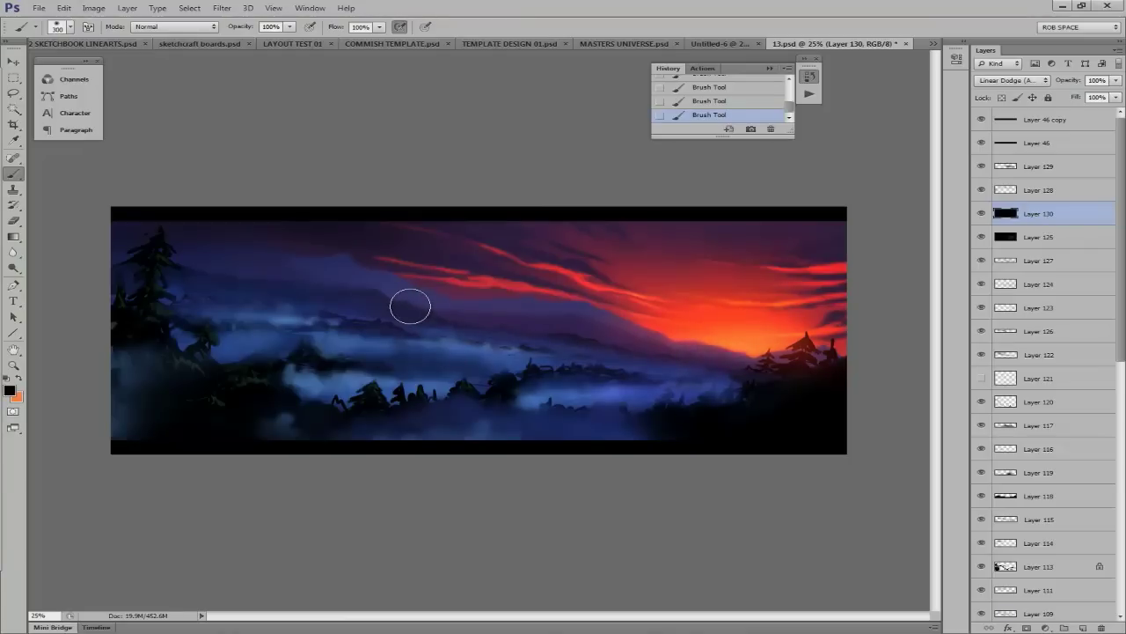
{"action": "key", "text": "x"}
{"action": "key", "text": "ctrl+shift+alt+n"}
{"action": "key", "text": "comma"}
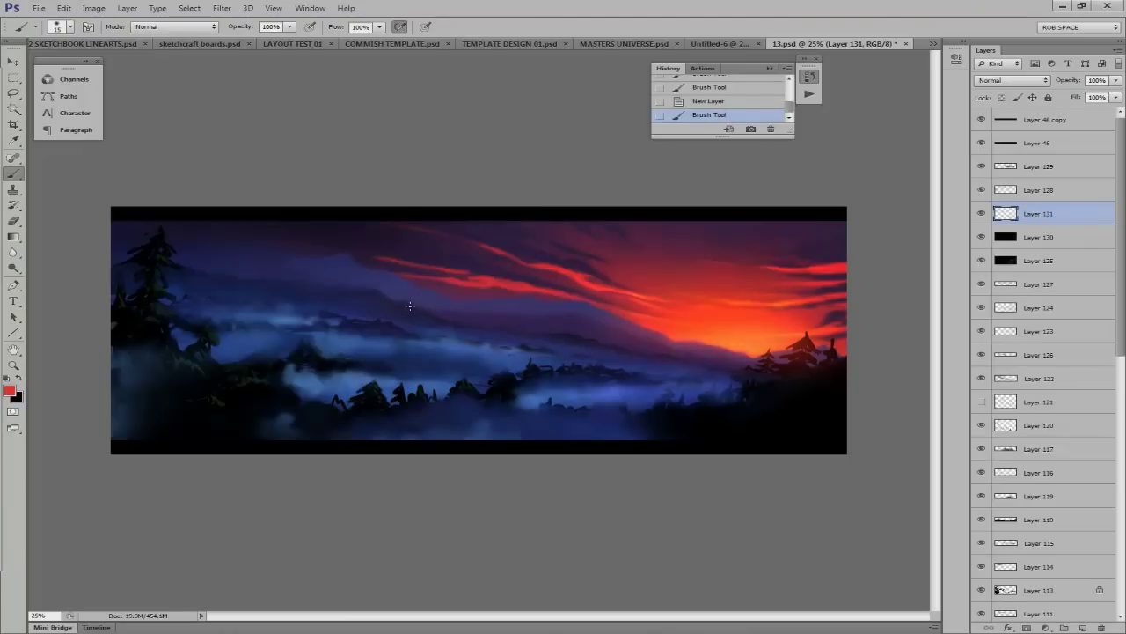
Paint a small test stroke on the new detail layer.
{"action": "key", "text": "bracketright"}
{"action": "key", "text": "e"}
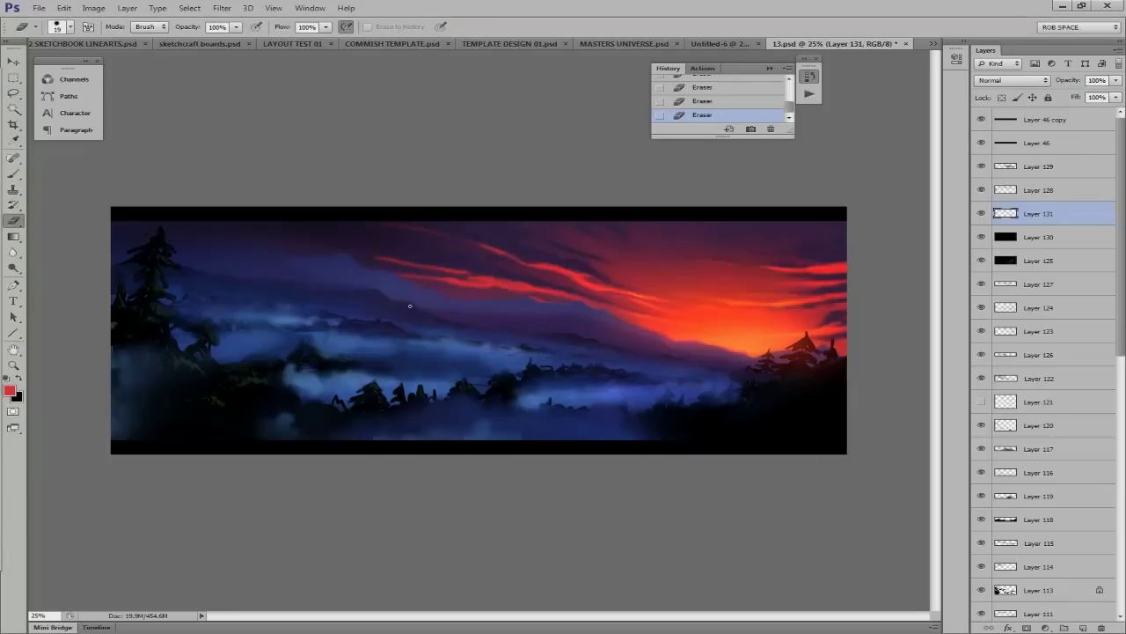
{"action": "key", "text": "b"}
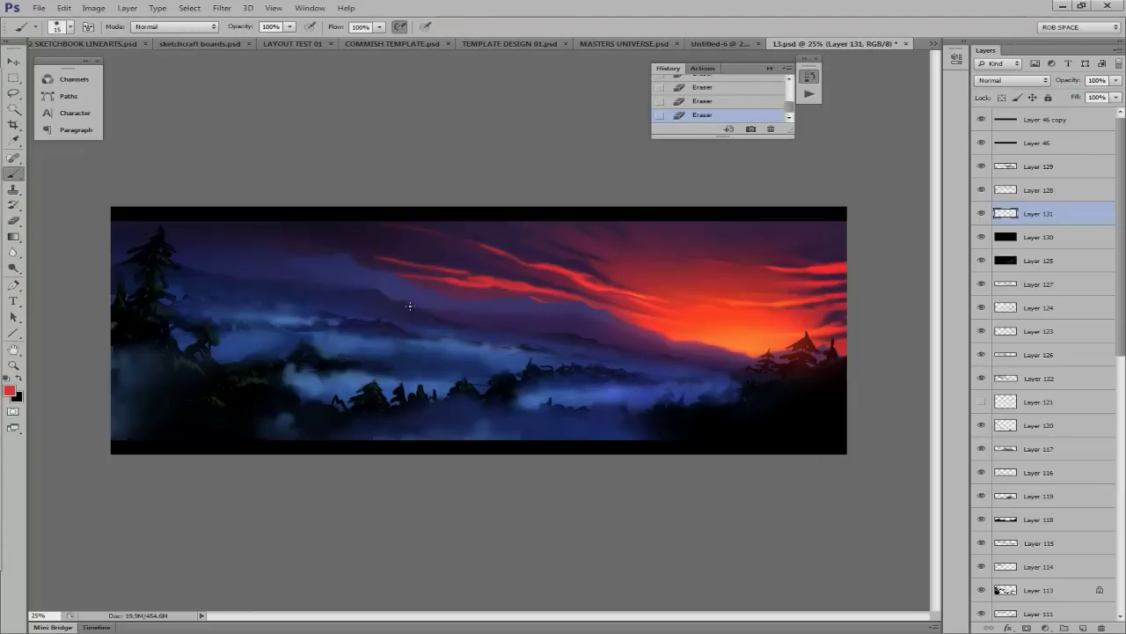
{"action": "key", "text": "e"}
{"action": "key", "text": "b"}
{"action": "left_click", "coordinate": [409, 305]}
Choose the soft AirSoft 100 px brush and sample a dark colour from the painting.
{"action": "key", "text": "e"}
{"action": "right_click", "coordinate": [410, 307]}
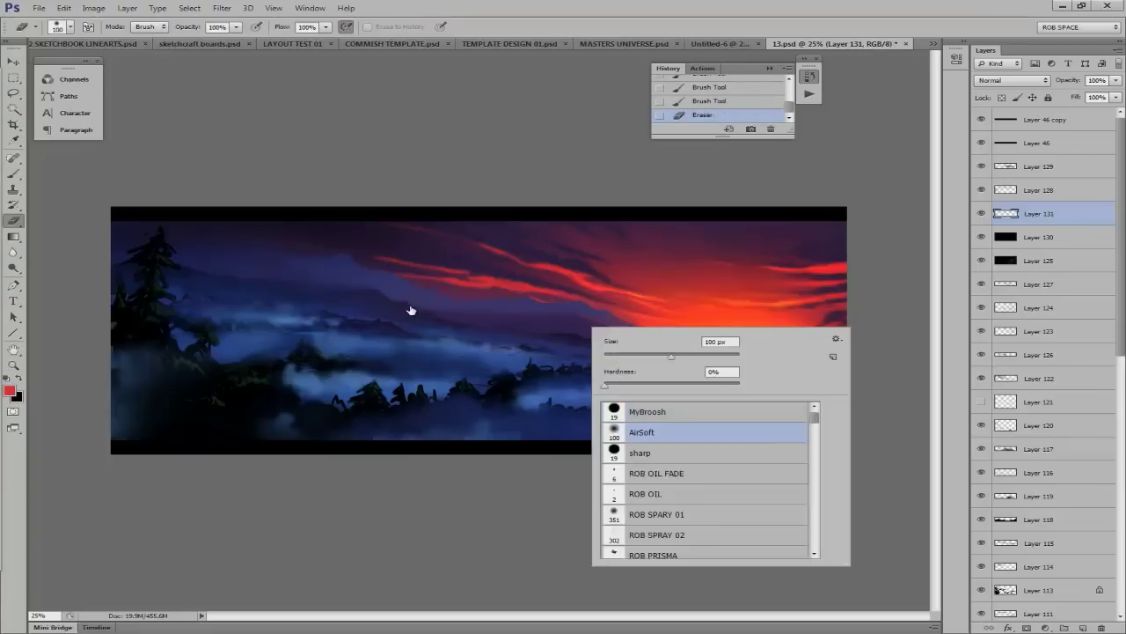
{"action": "left_click", "coordinate": [410, 305]}
{"action": "key", "text": "b"}
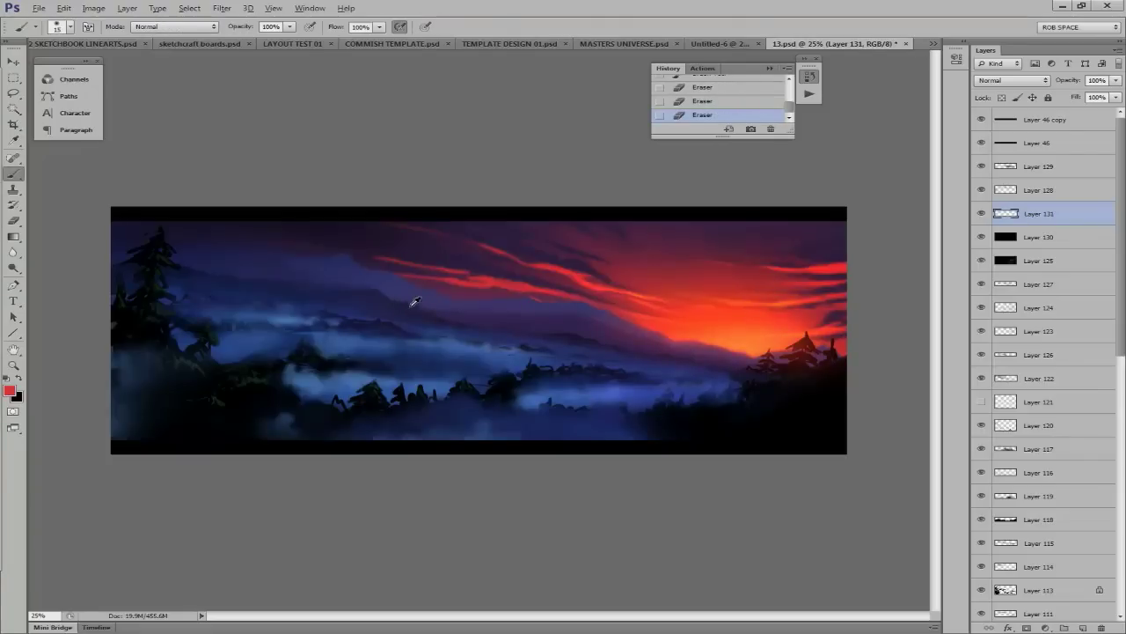
{"action": "left_click", "coordinate": [410, 306], "text": "alt"}
{"action": "right_click", "coordinate": [410, 306]}
Move the detail layer above the mist layer and zoom in on the hills.
{"action": "key", "text": "Escape"}
{"action": "key", "text": "ctrl+bracketright"}
{"action": "key", "text": "ctrl+bracketright"}
{"action": "left_click", "coordinate": [405, 305]}
{"action": "key", "text": "ctrl+plus"}
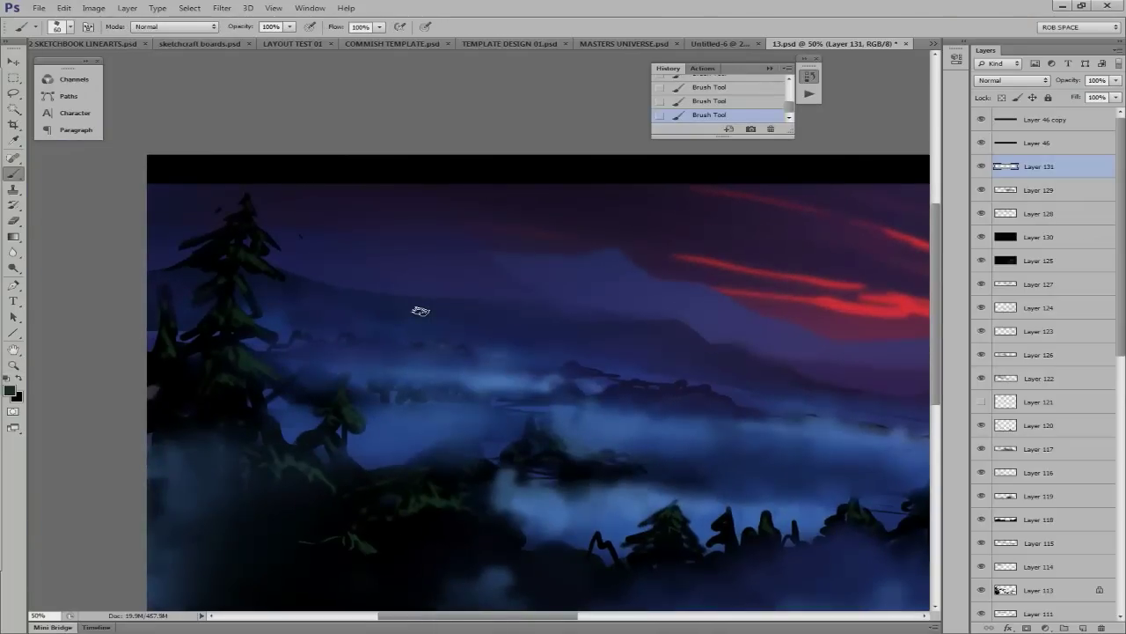
Sample a blue from the mist and select the ROB SPRAY 02 brush.
{"action": "left_click", "coordinate": [410, 305], "text": "alt"}
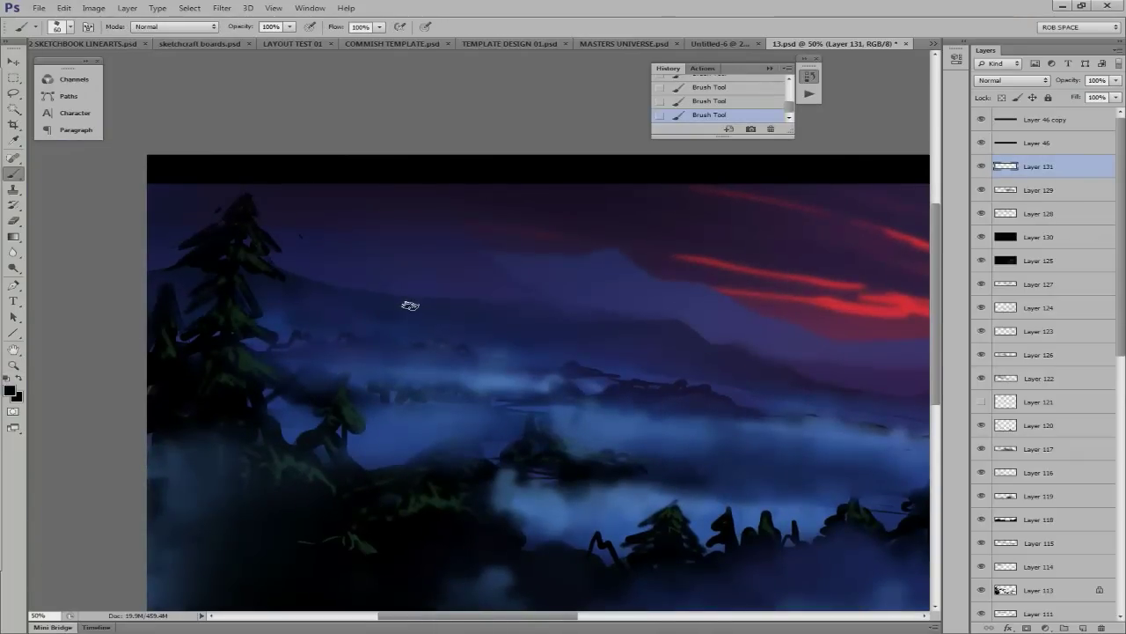
{"action": "scroll", "coordinate": [411, 311], "scroll_direction": "right", "scroll_amount": 3}
{"action": "key", "text": "ctrl+z"}
{"action": "left_click", "coordinate": [409, 308], "text": "alt"}
{"action": "right_click", "coordinate": [411, 308]}
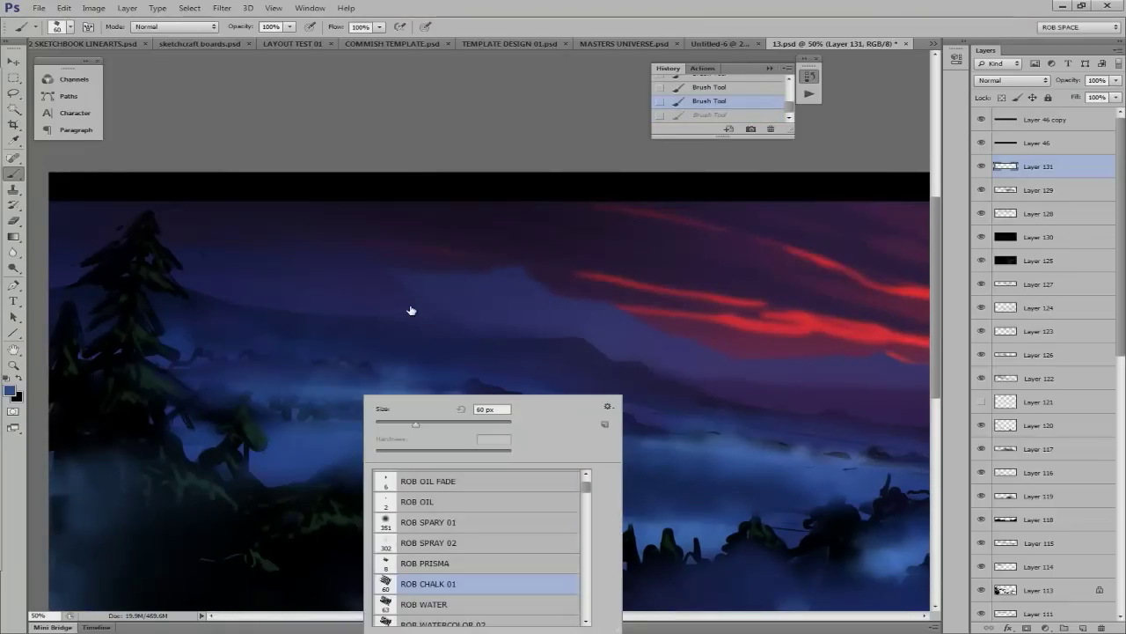
{"action": "left_click", "coordinate": [410, 308]}
Resize the spray brush from 700 px to 200 px, sample dark blue and undo a test spray.
{"action": "scroll", "coordinate": [407, 304], "scroll_direction": "right", "scroll_amount": 5}
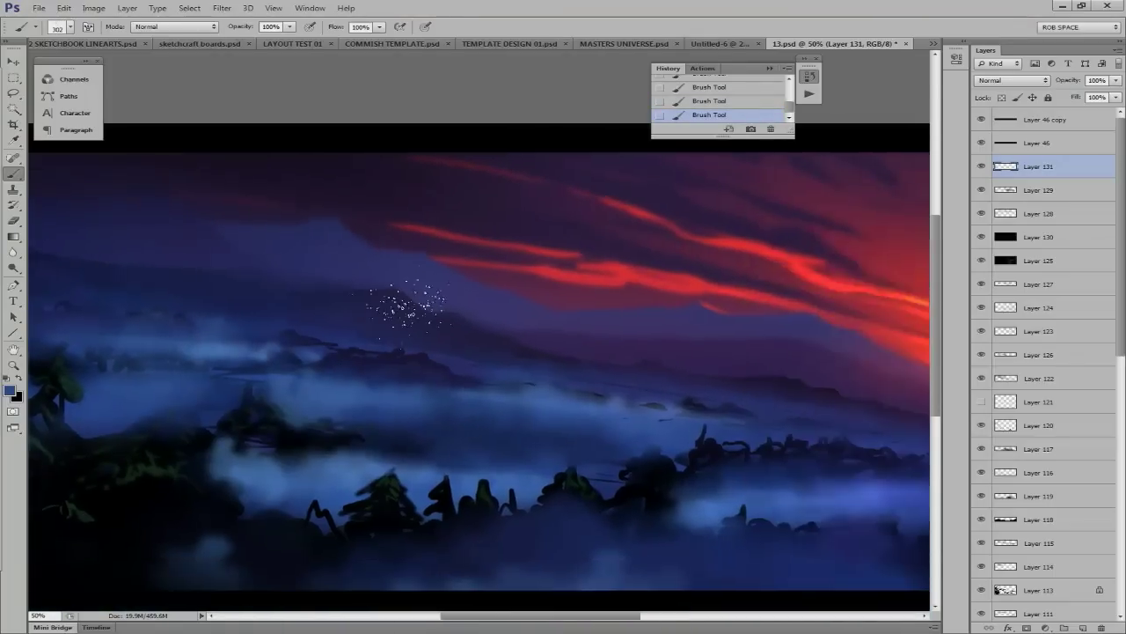
{"action": "scroll", "coordinate": [410, 307], "scroll_direction": "down", "scroll_amount": 2}
{"action": "scroll", "coordinate": [410, 307], "scroll_direction": "left", "scroll_amount": 5}
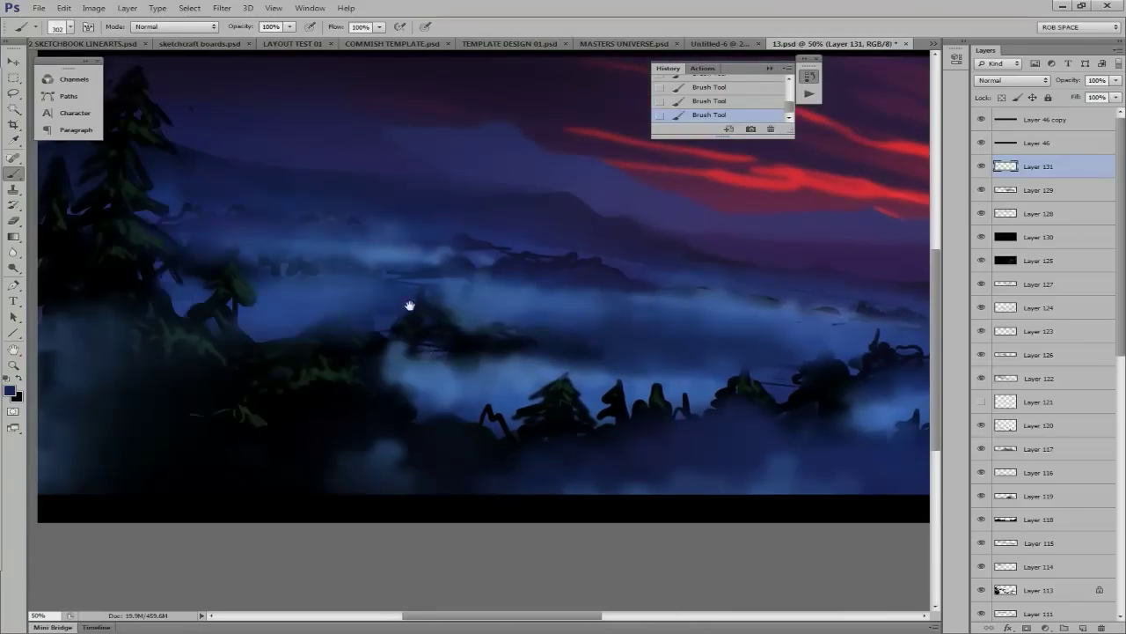
{"action": "scroll", "coordinate": [410, 307], "scroll_direction": "up", "scroll_amount": 5}
{"action": "scroll", "coordinate": [410, 307], "scroll_direction": "left", "scroll_amount": 2}
{"action": "key", "text": "d"}
{"action": "key", "text": "bracketright"}
{"action": "key", "text": "bracketright"}
{"action": "key", "text": "bracketright"}
{"action": "key", "text": "bracketright"}
{"action": "key", "text": "bracketleft"}
{"action": "key", "text": "bracketleft"}
{"action": "key", "text": "bracketleft"}
{"action": "left_click", "coordinate": [410, 304], "text": "alt"}
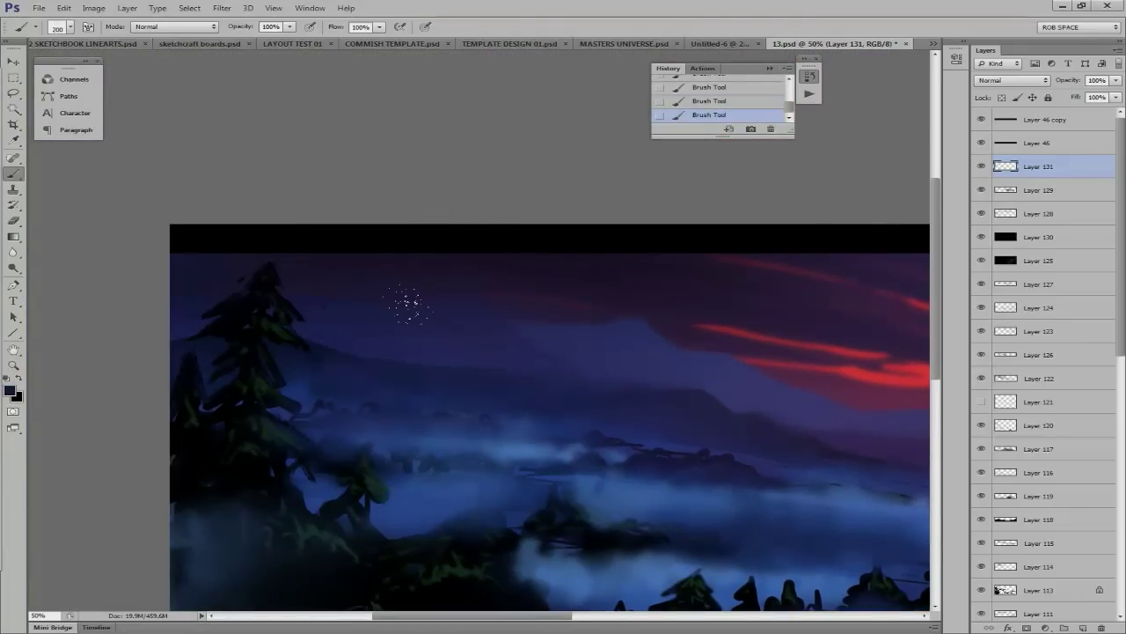
{"action": "key", "text": "ctrl+z"}
Erase the test spray speckles and zoom out to see more of the painting.
{"action": "scroll", "coordinate": [410, 307], "scroll_direction": "down", "scroll_amount": 2}
{"action": "scroll", "coordinate": [410, 306], "scroll_direction": "right", "scroll_amount": 3}
{"action": "key", "text": "e"}
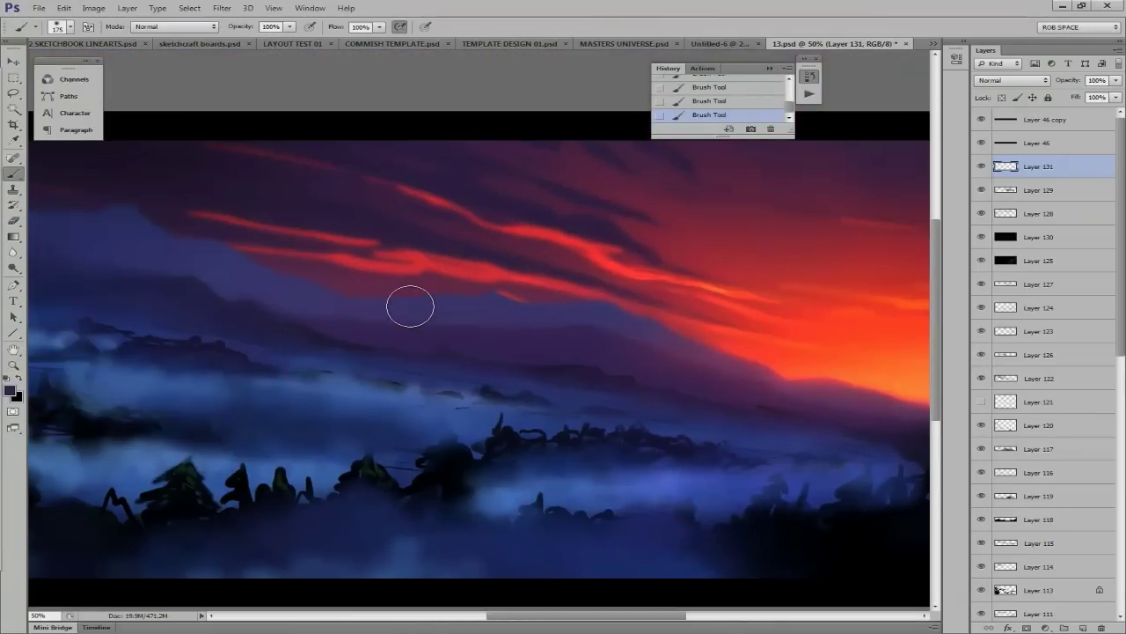
{"action": "scroll", "coordinate": [410, 306], "scroll_direction": "left", "scroll_amount": 3}
{"action": "scroll", "coordinate": [410, 306], "scroll_direction": "left", "scroll_amount": 3}
{"action": "key", "text": "z"}
{"action": "left_click", "coordinate": [410, 309], "text": "alt"}
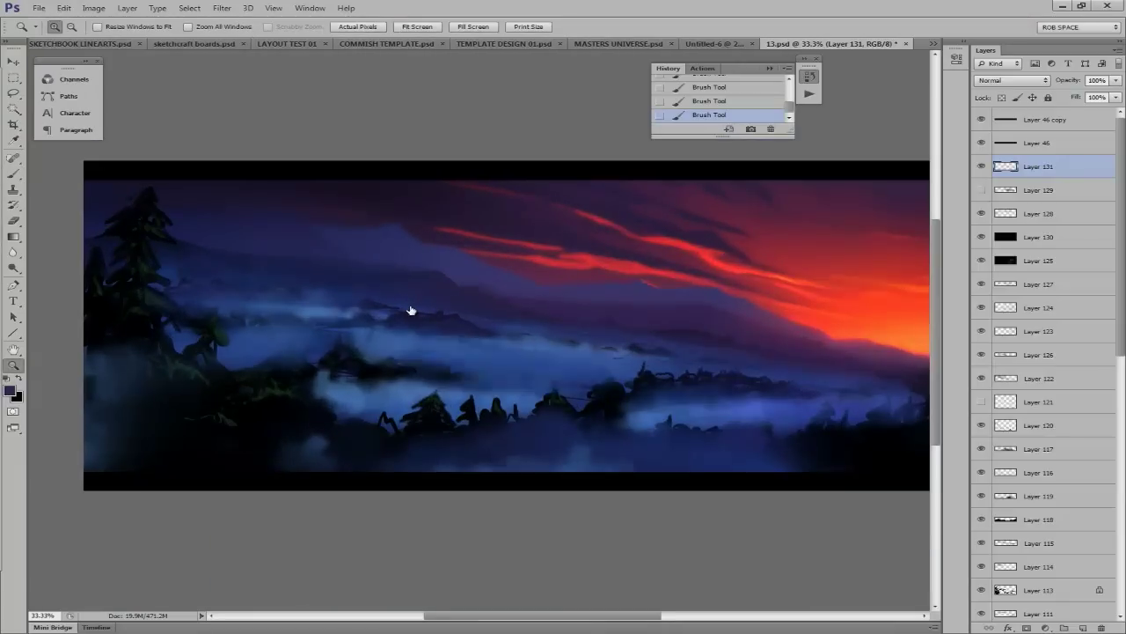
Zoom out to the whole painting and erase a stray mark on Layer 131.
{"action": "key", "text": "e"}
{"action": "left_click", "coordinate": [404, 304]}
{"action": "key", "text": "z"}
{"action": "left_click", "coordinate": [409, 305], "text": "alt"}
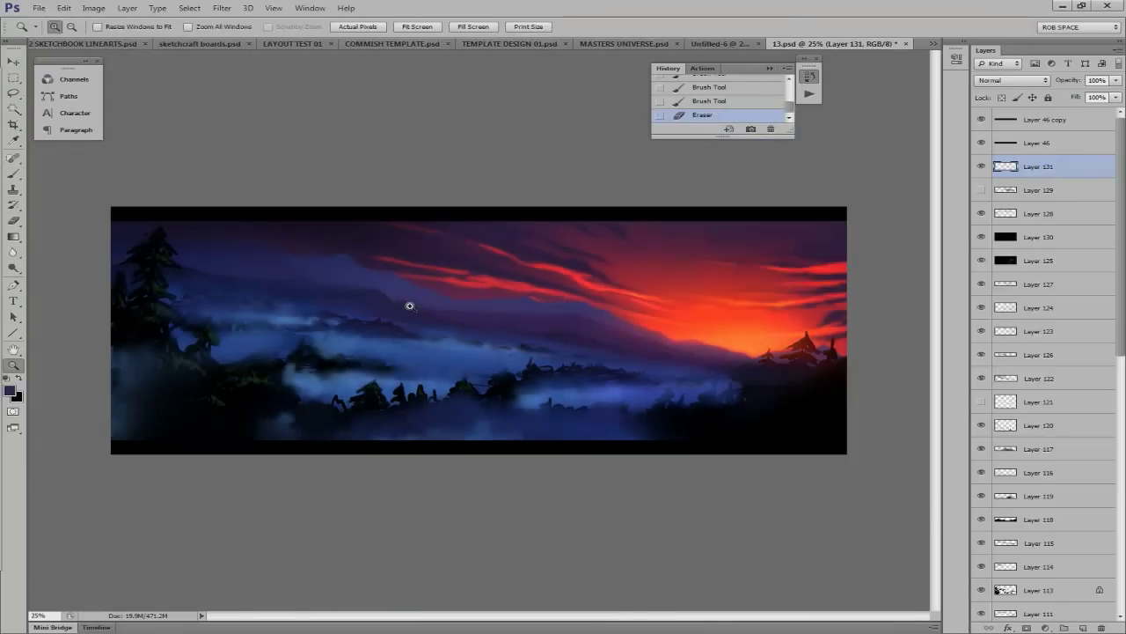